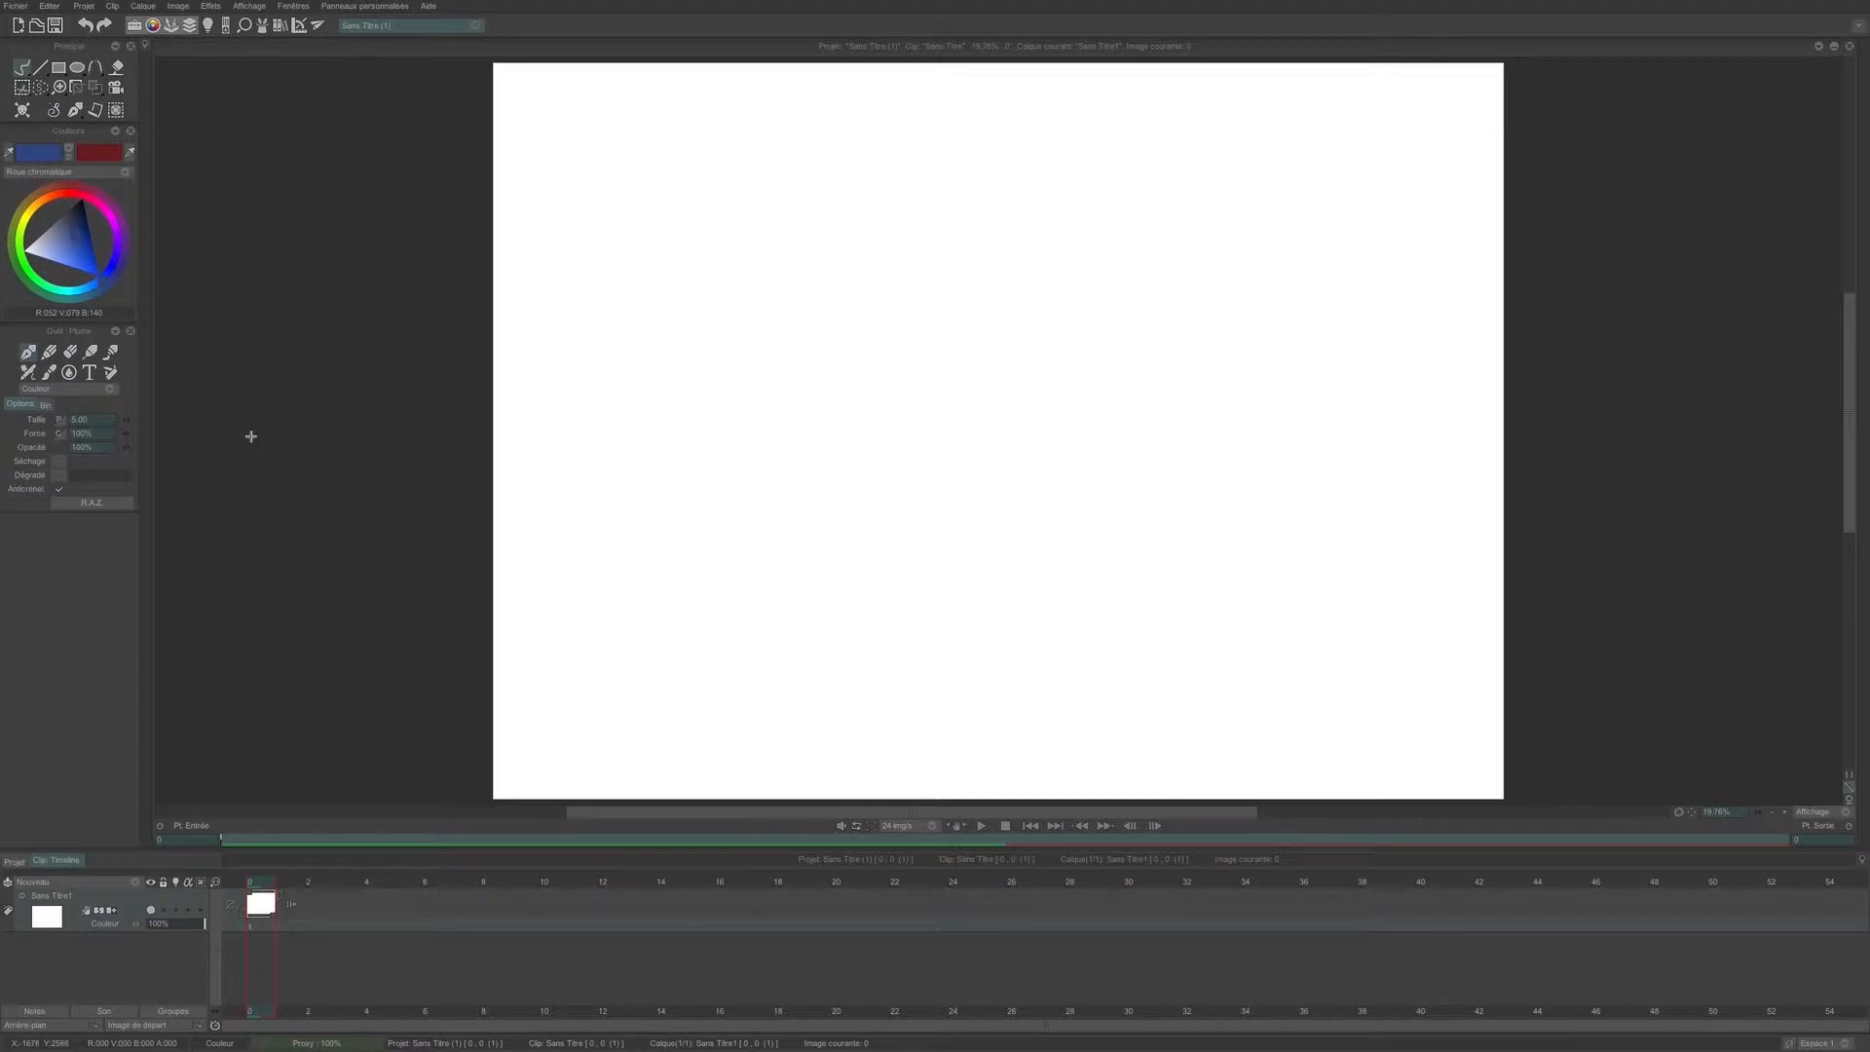
# - Import the scanned image Décor_intérieur.bmp as a new project with the default import settings
pyautogui.click(21, 6)
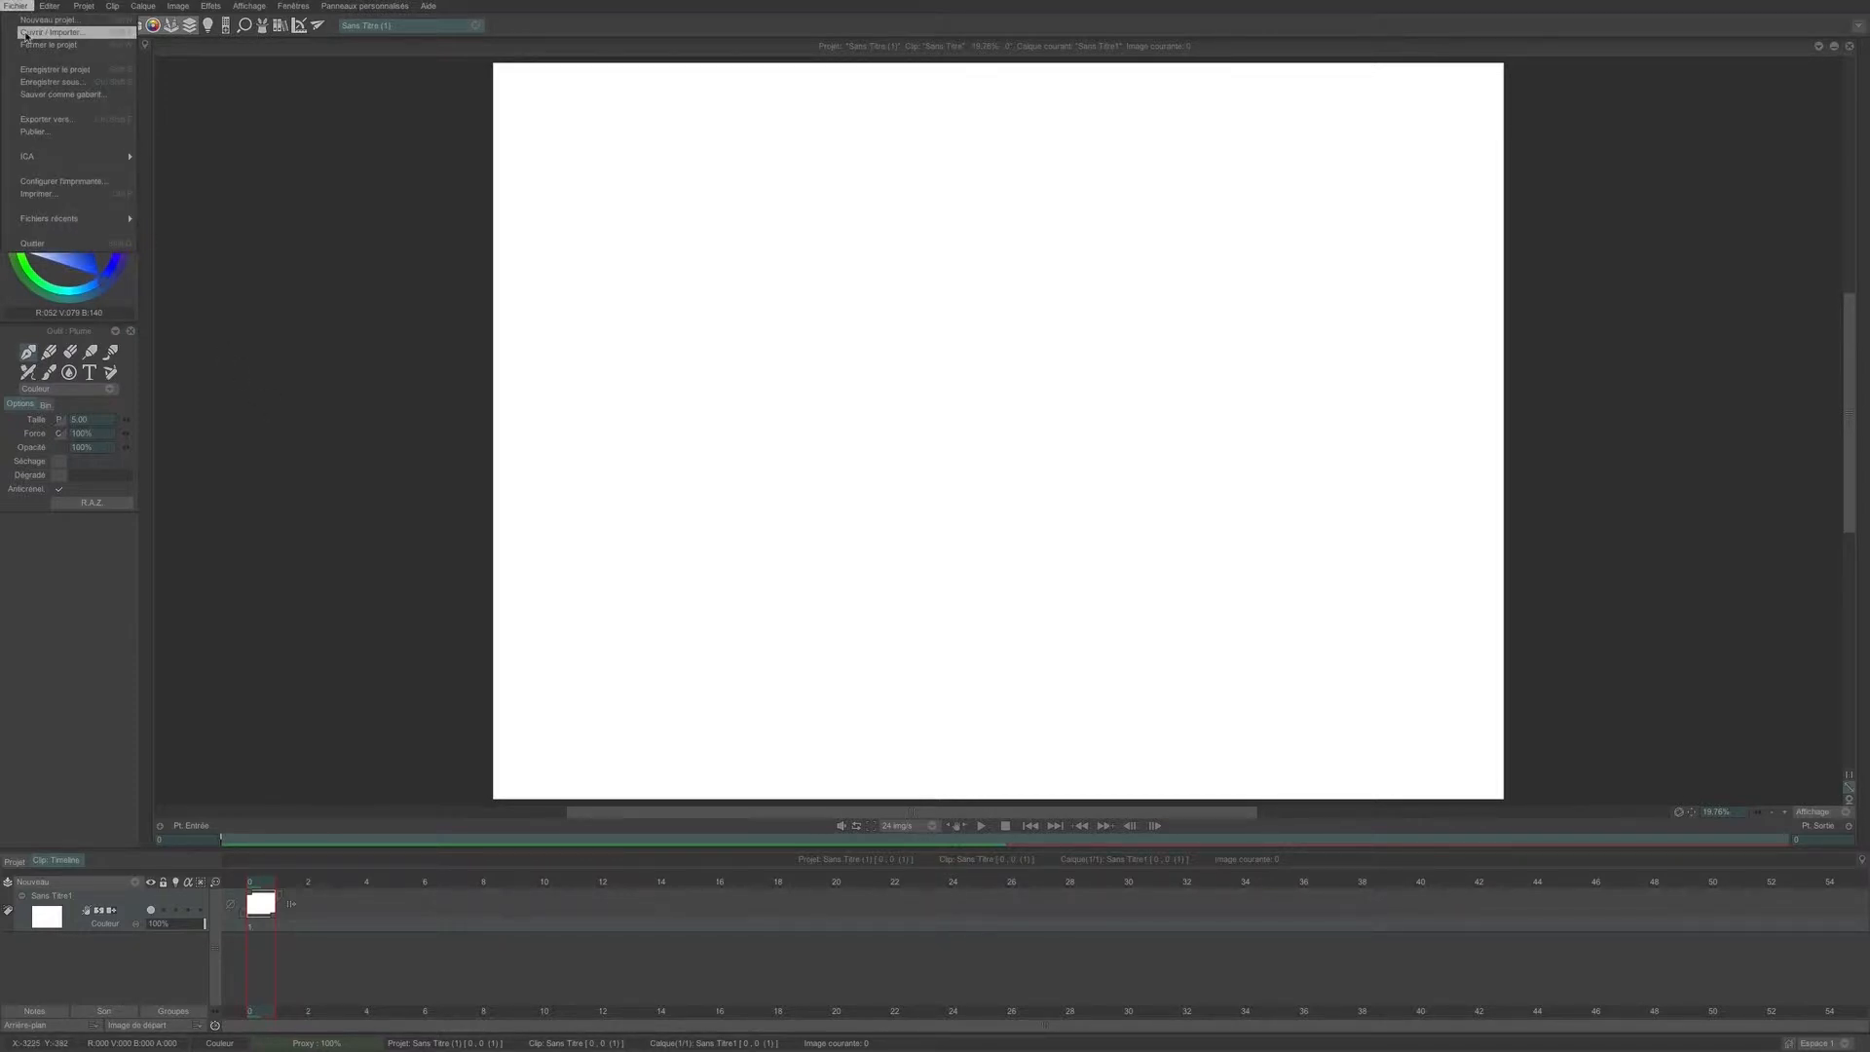
pyautogui.click(26, 34)
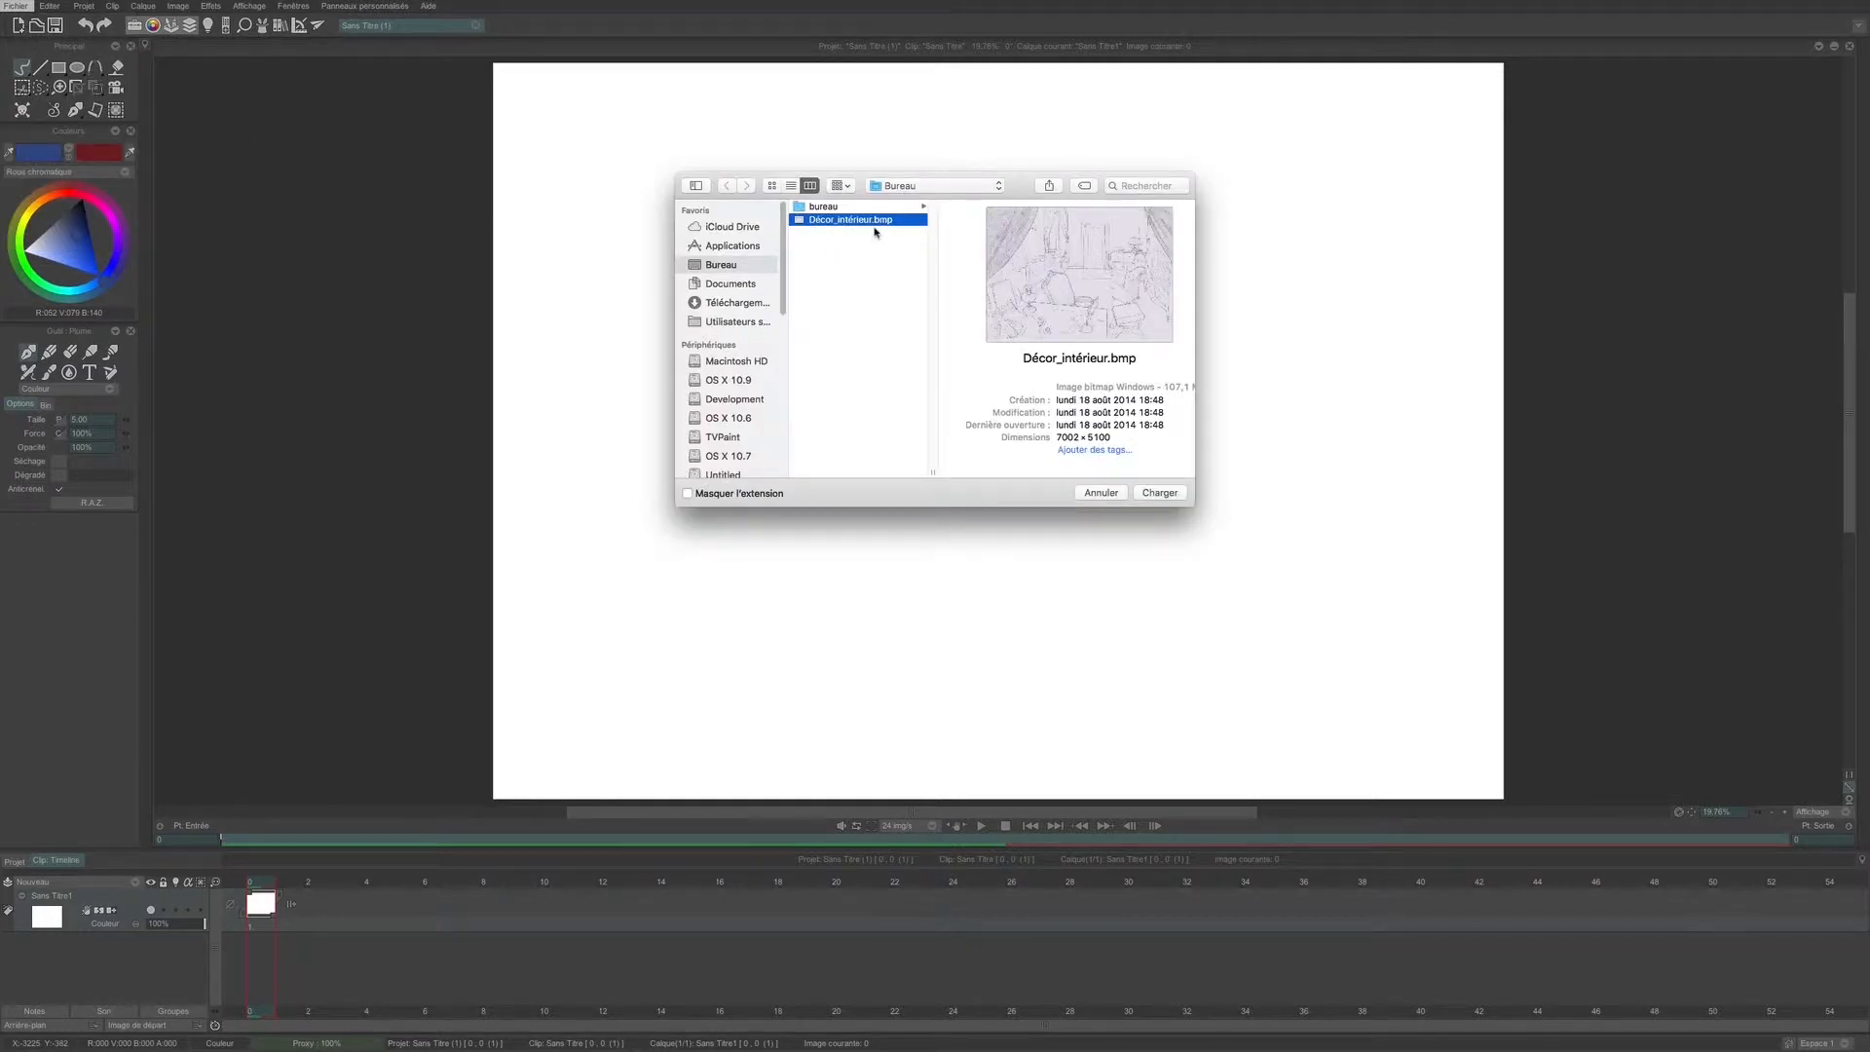
pyautogui.click(1171, 497)
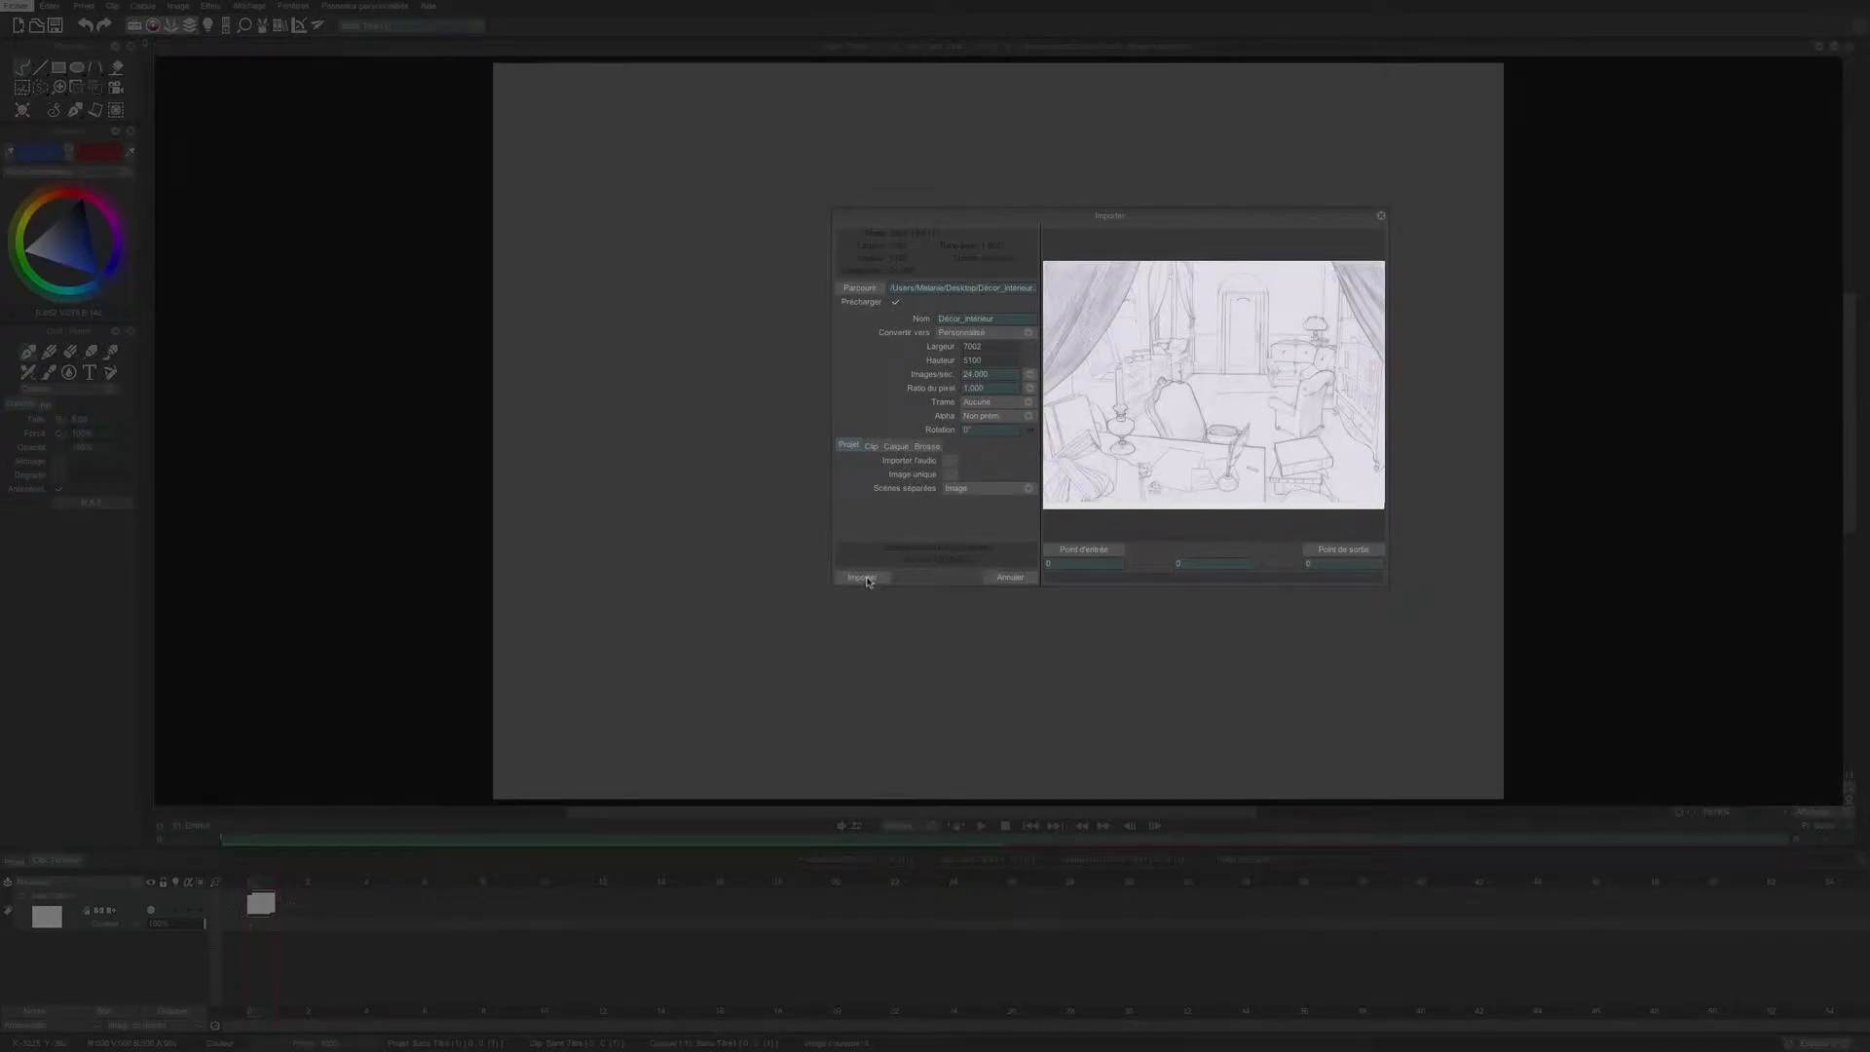
pyautogui.click(866, 579)
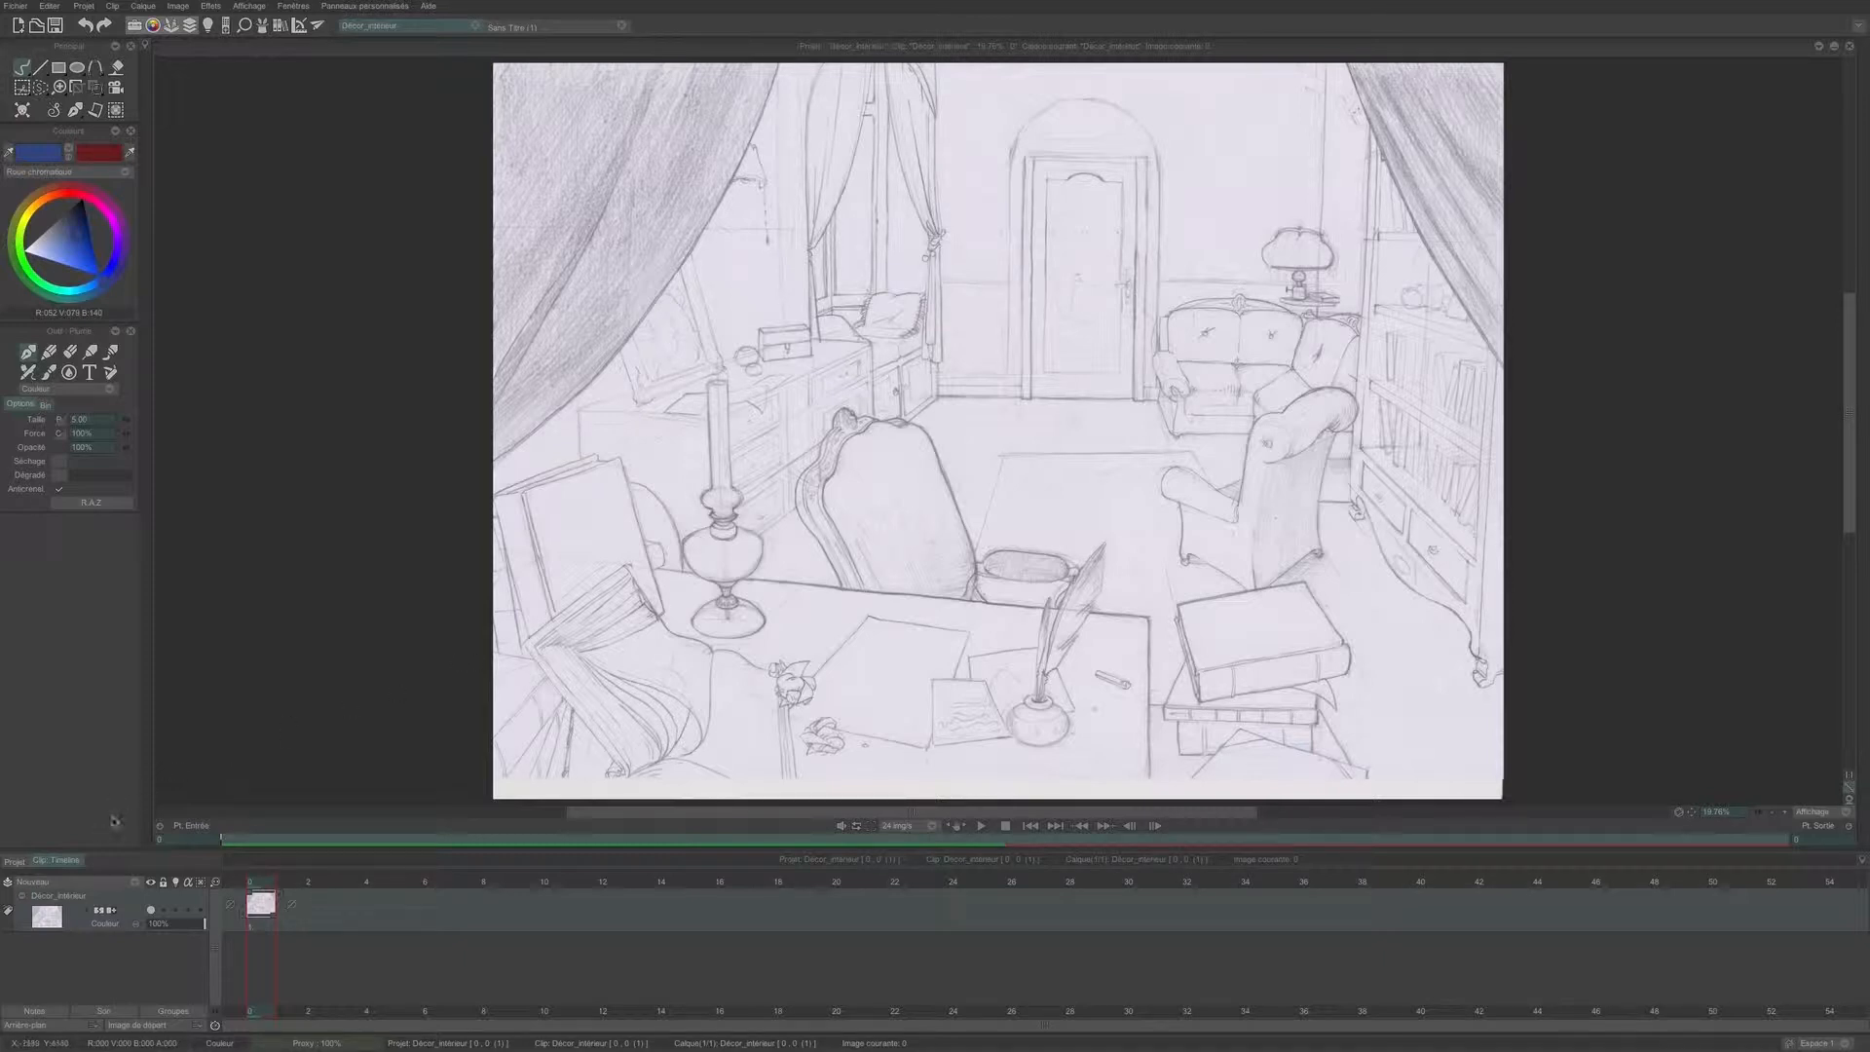
# - Duplicate the Décor_intérieur layer, hide and collapse the lower copy as a backup, and make the upper layer current
pyautogui.rightClick(74, 903)
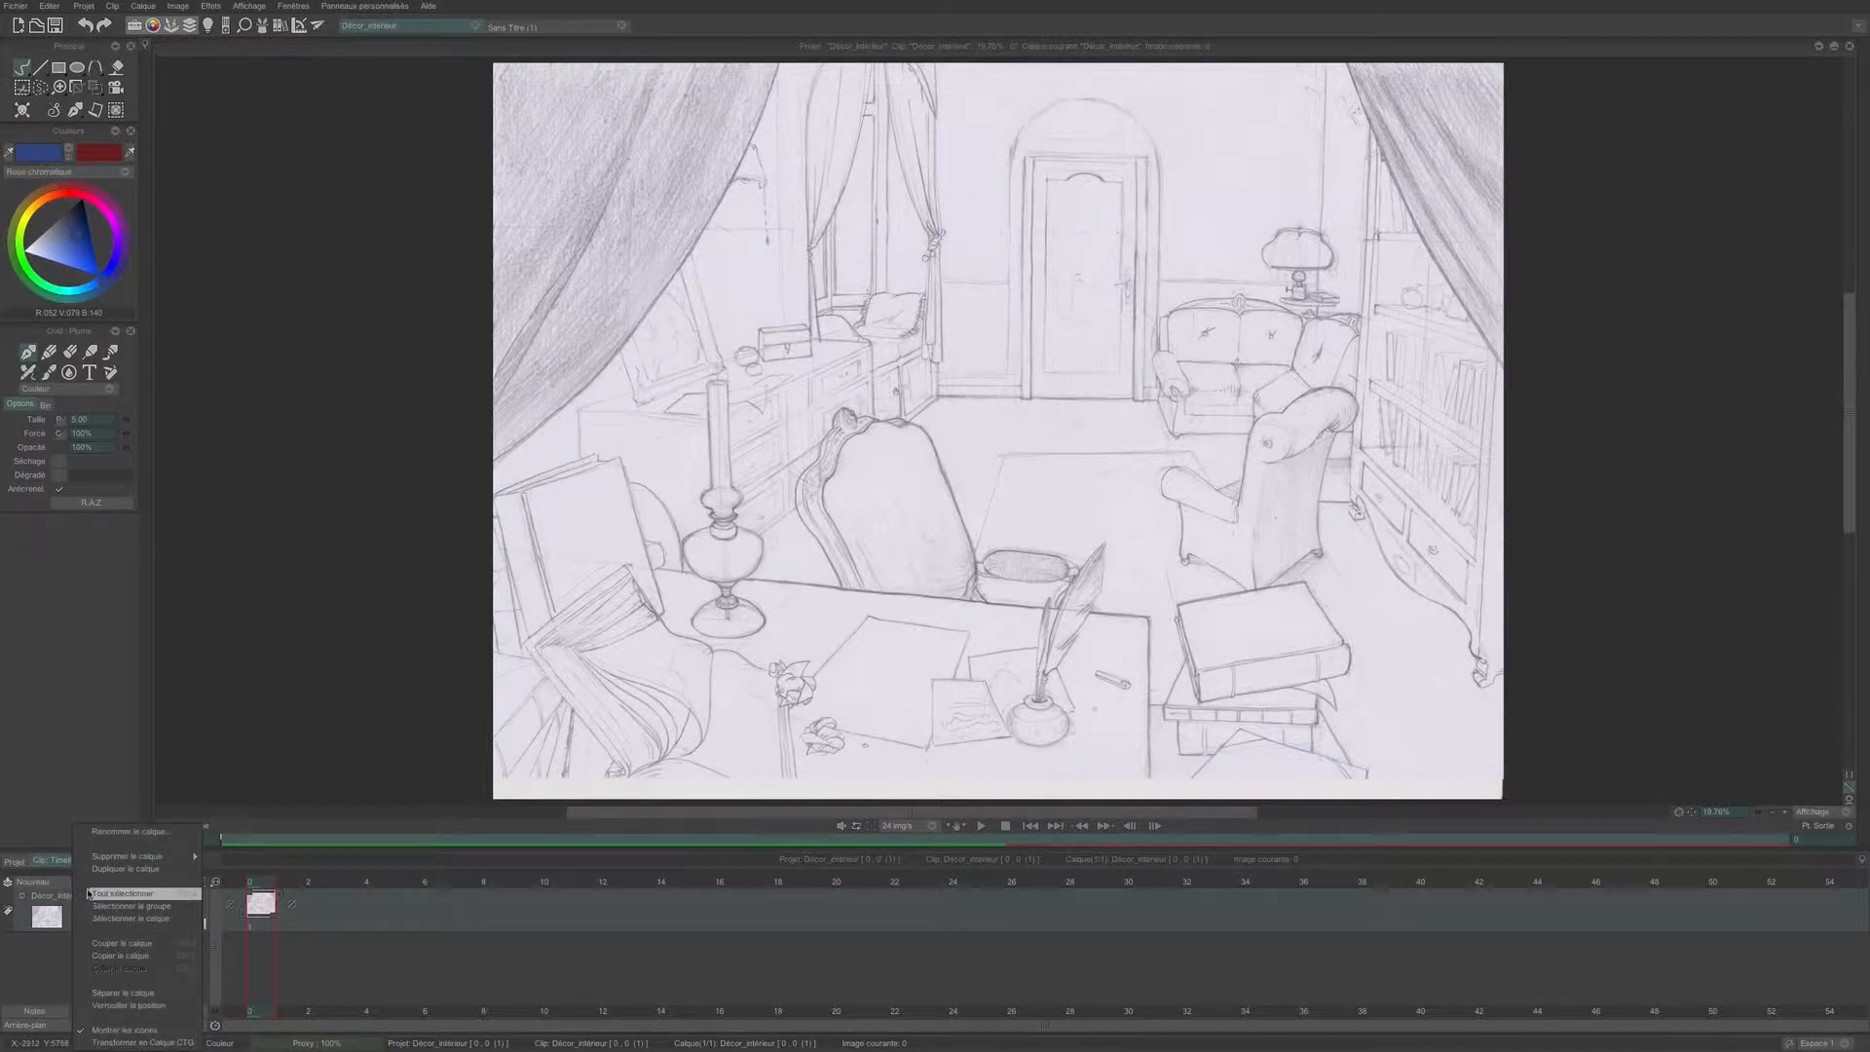
pyautogui.click(102, 874)
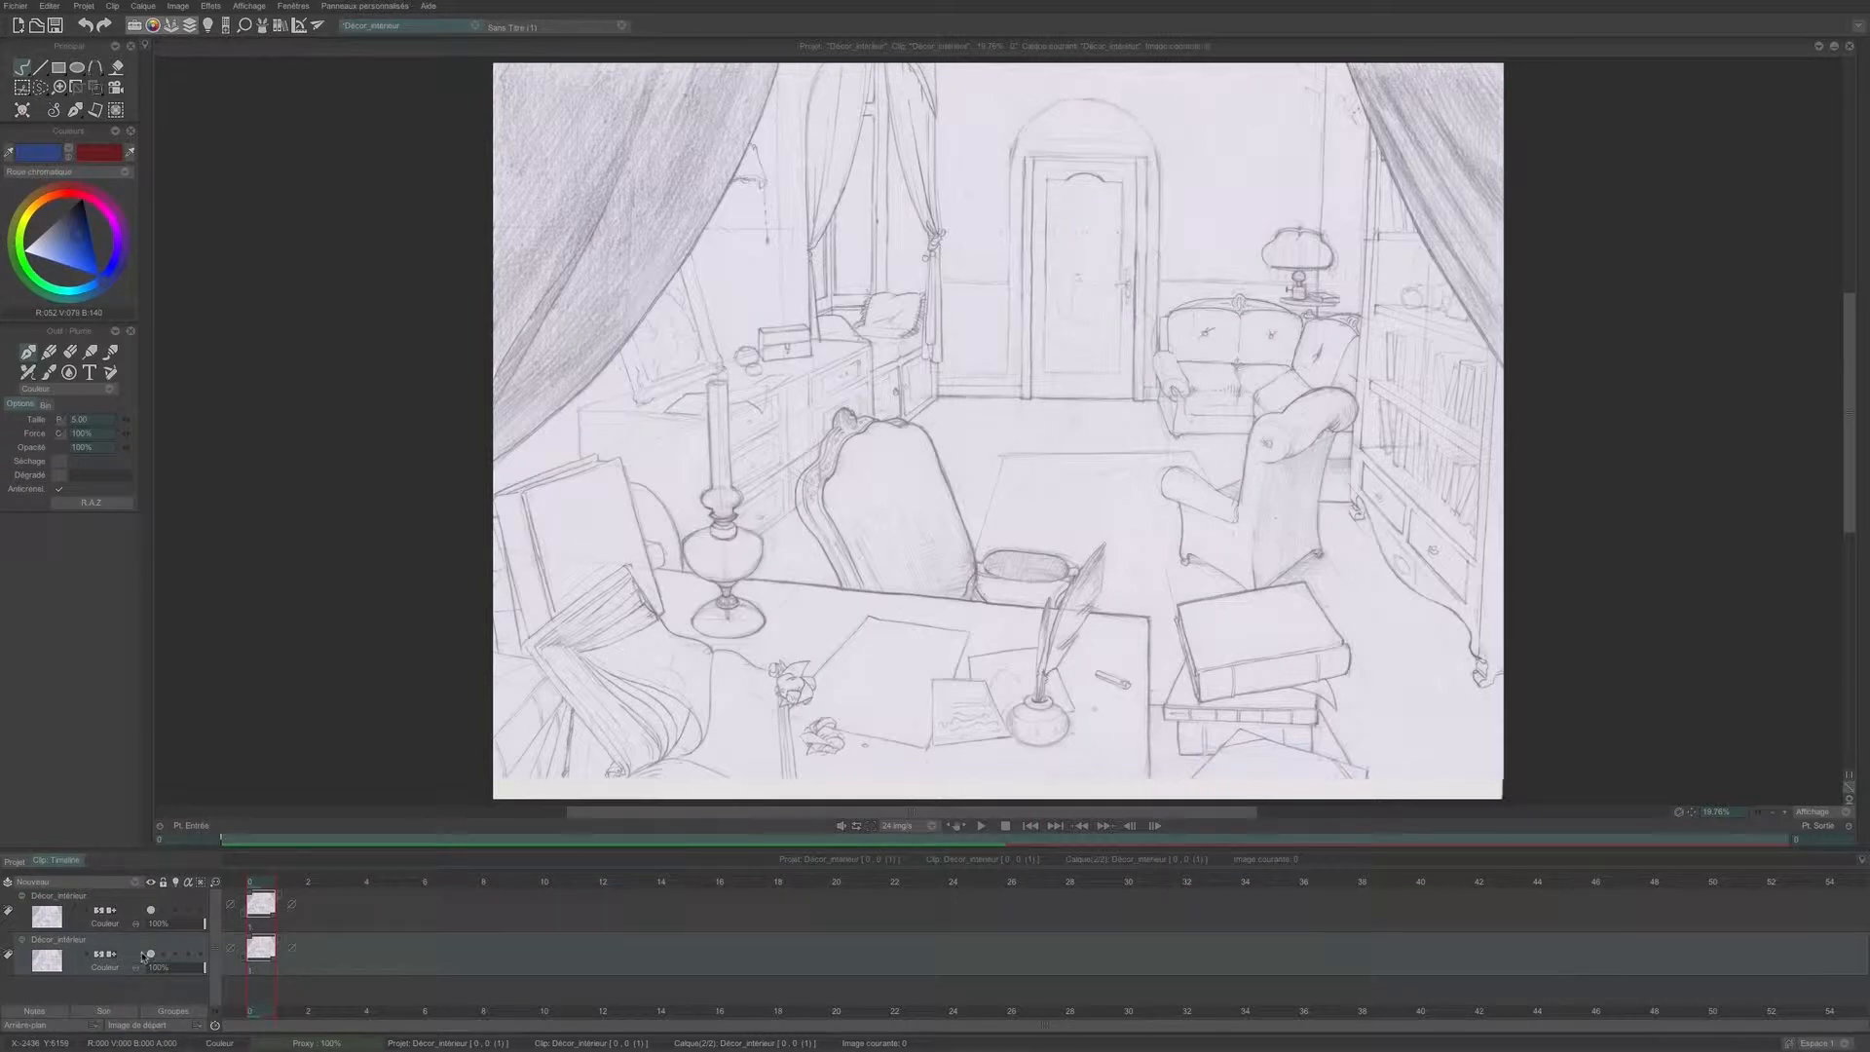
pyautogui.click(151, 955)
pyautogui.click(23, 942)
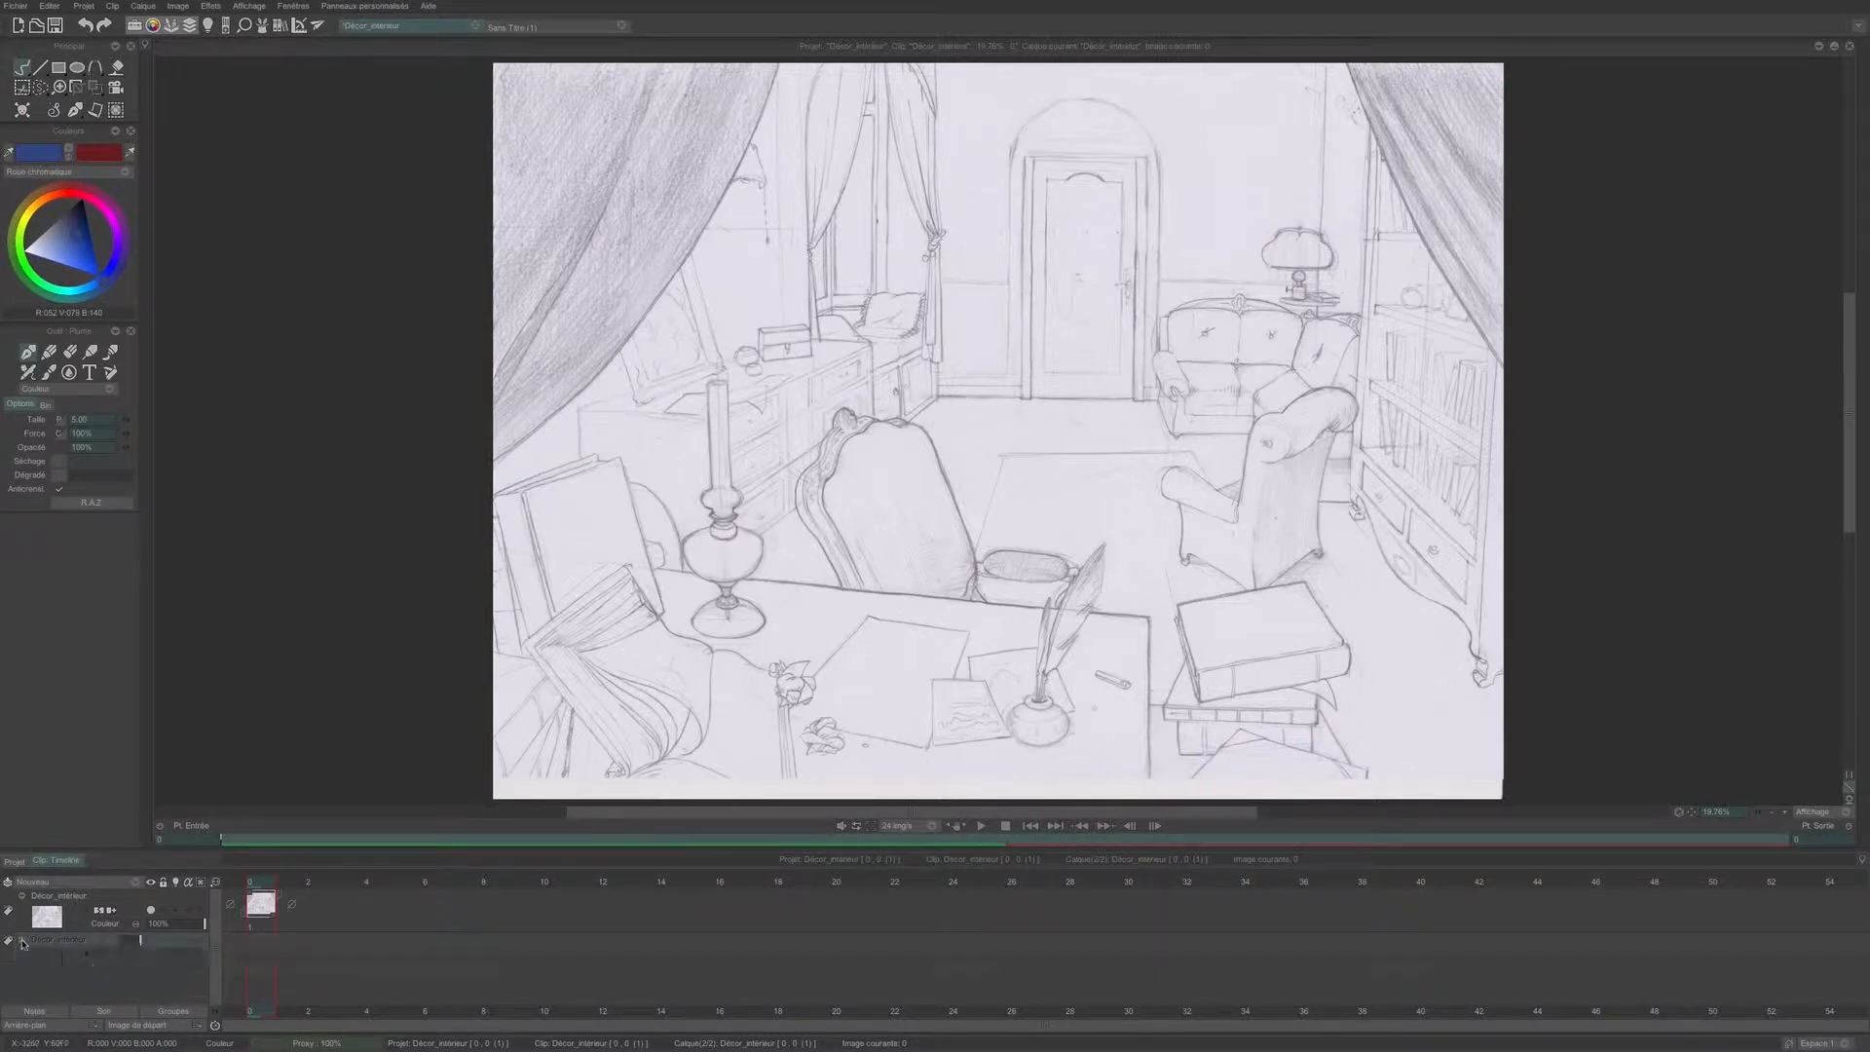
pyautogui.click(62, 902)
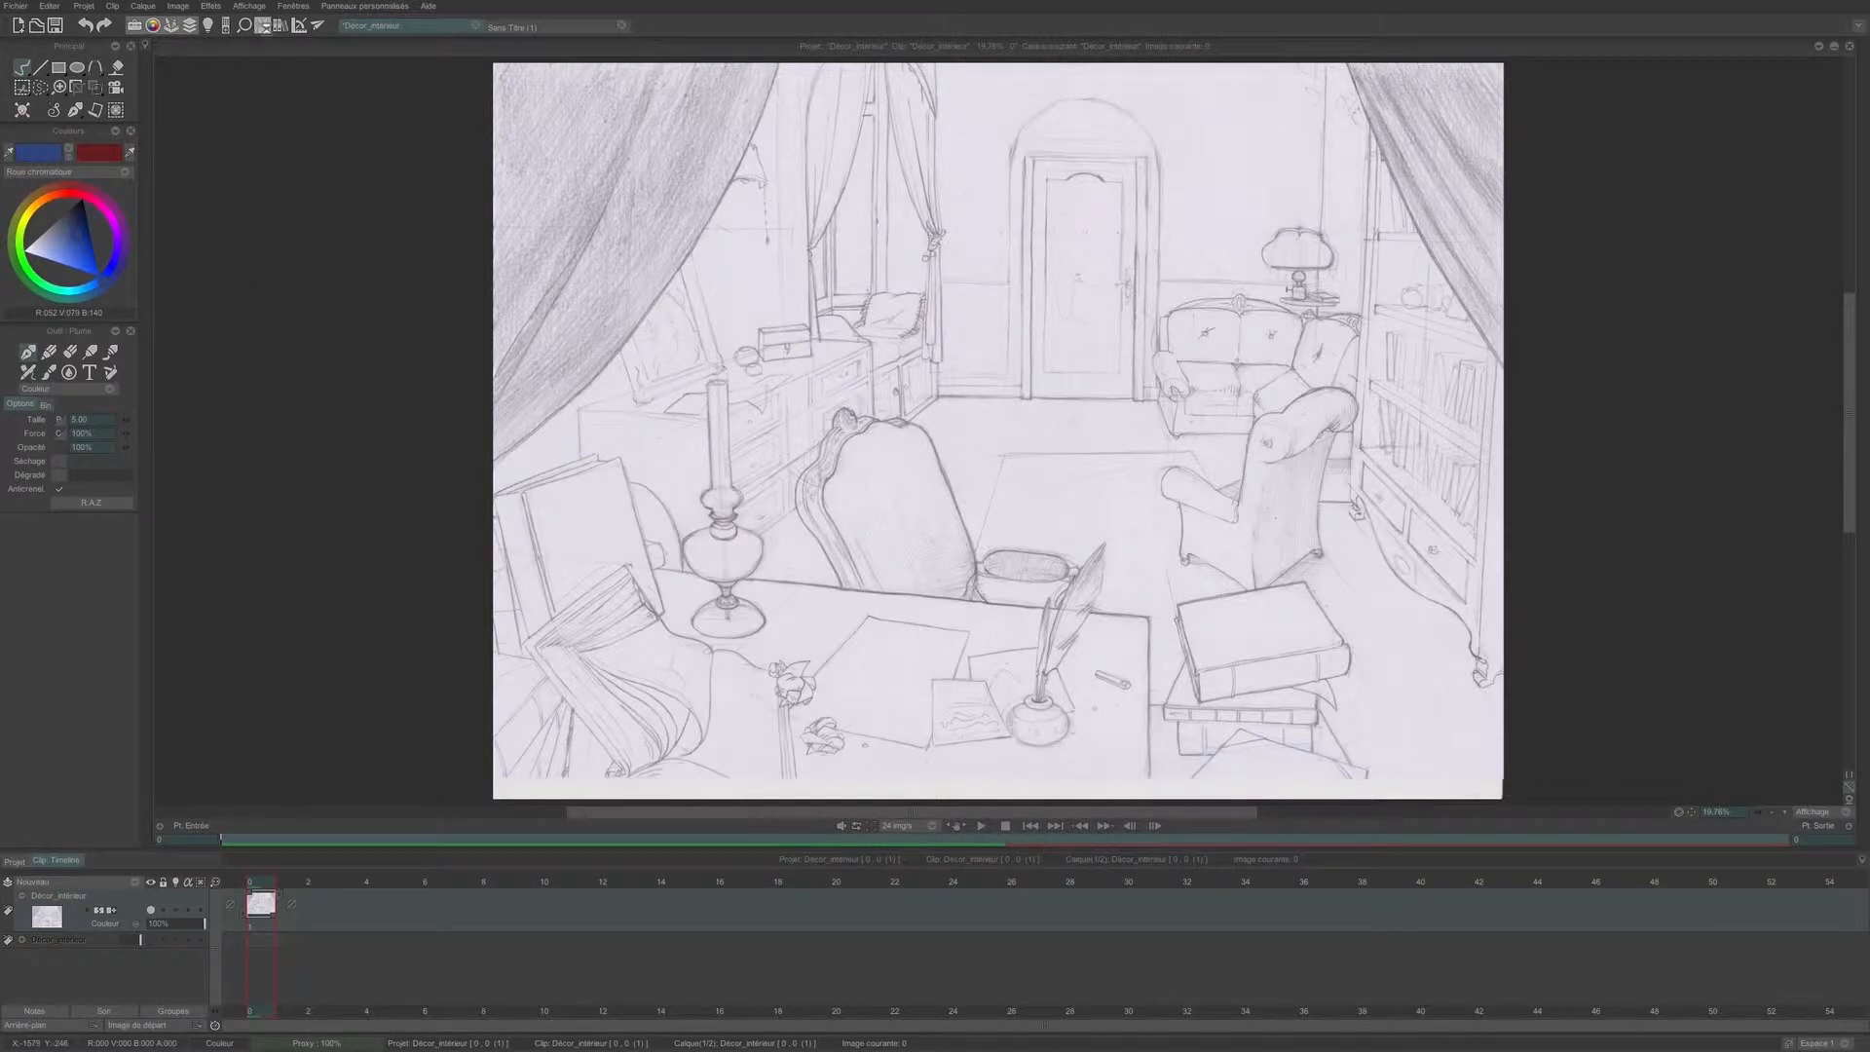
# - Add the black-and-white scan cleaner effect (Nettoyeur de scan Noir et Blanc) to the FX stack
pyautogui.click(261, 26)
pyautogui.click(268, 208)
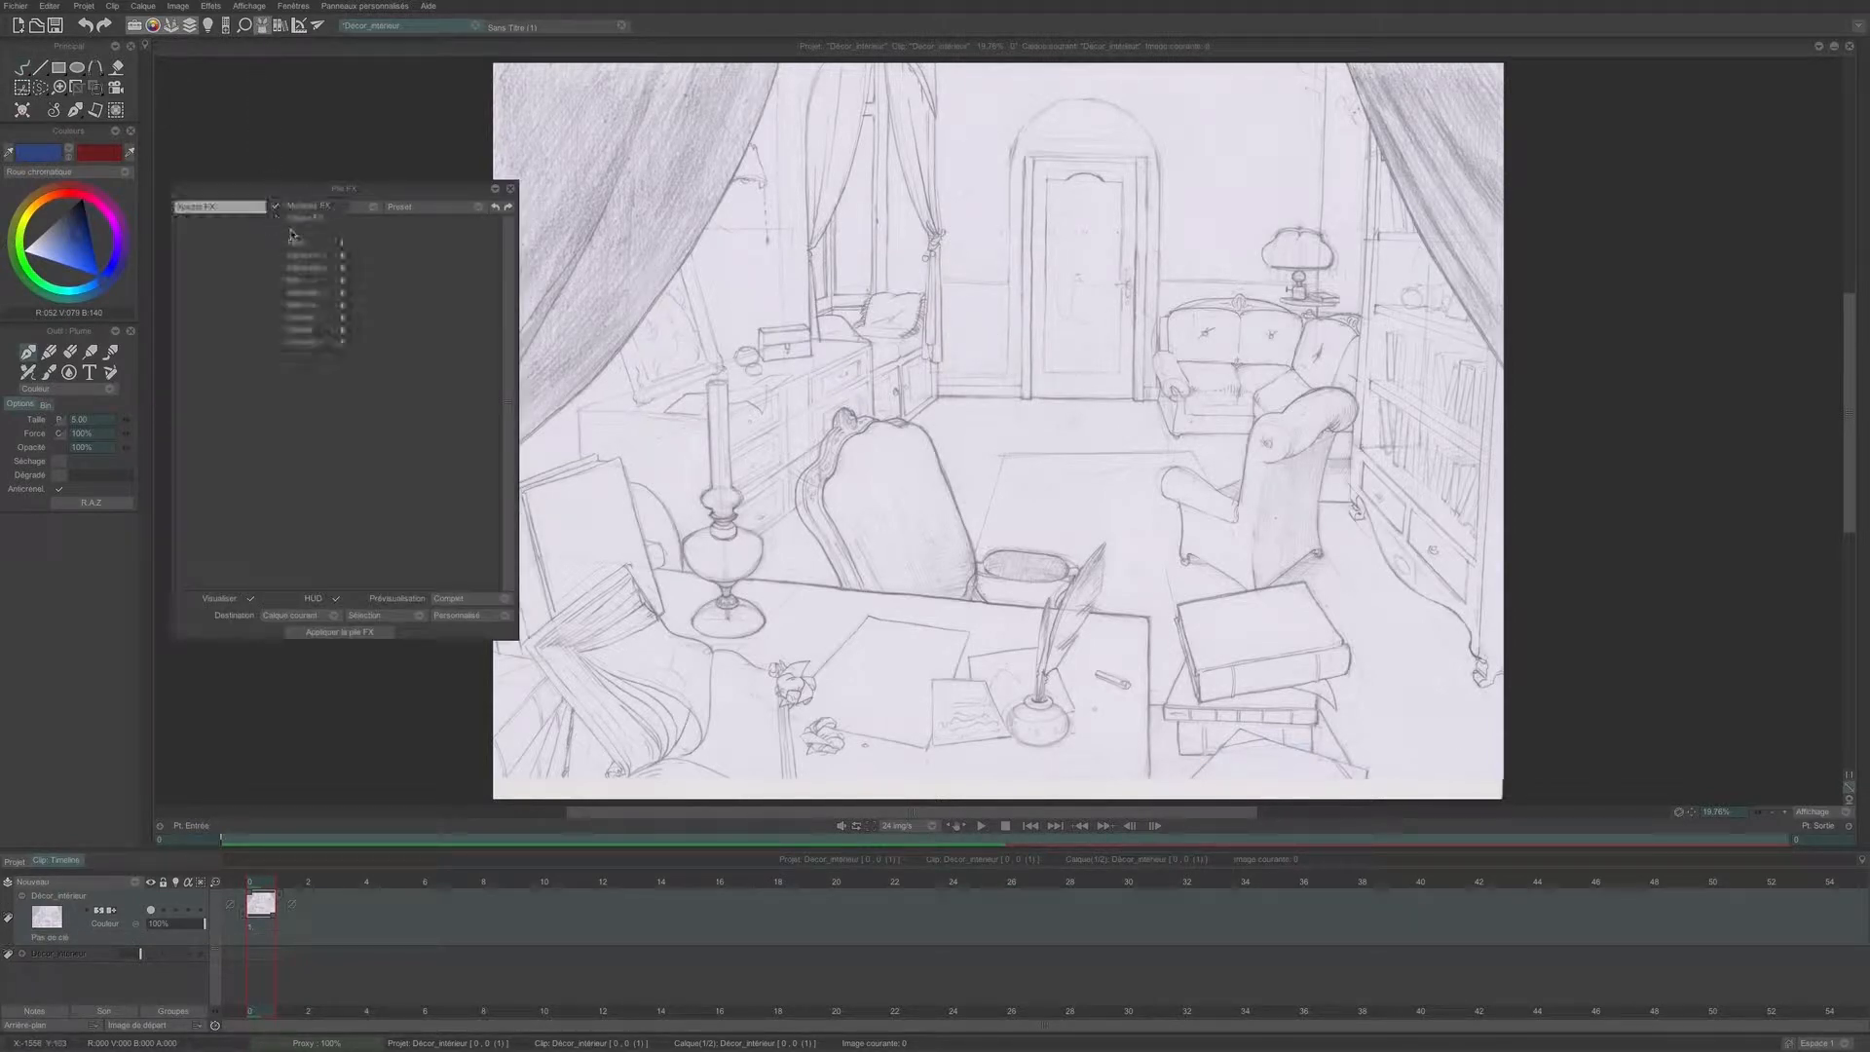
pyautogui.moveTo(312, 257)
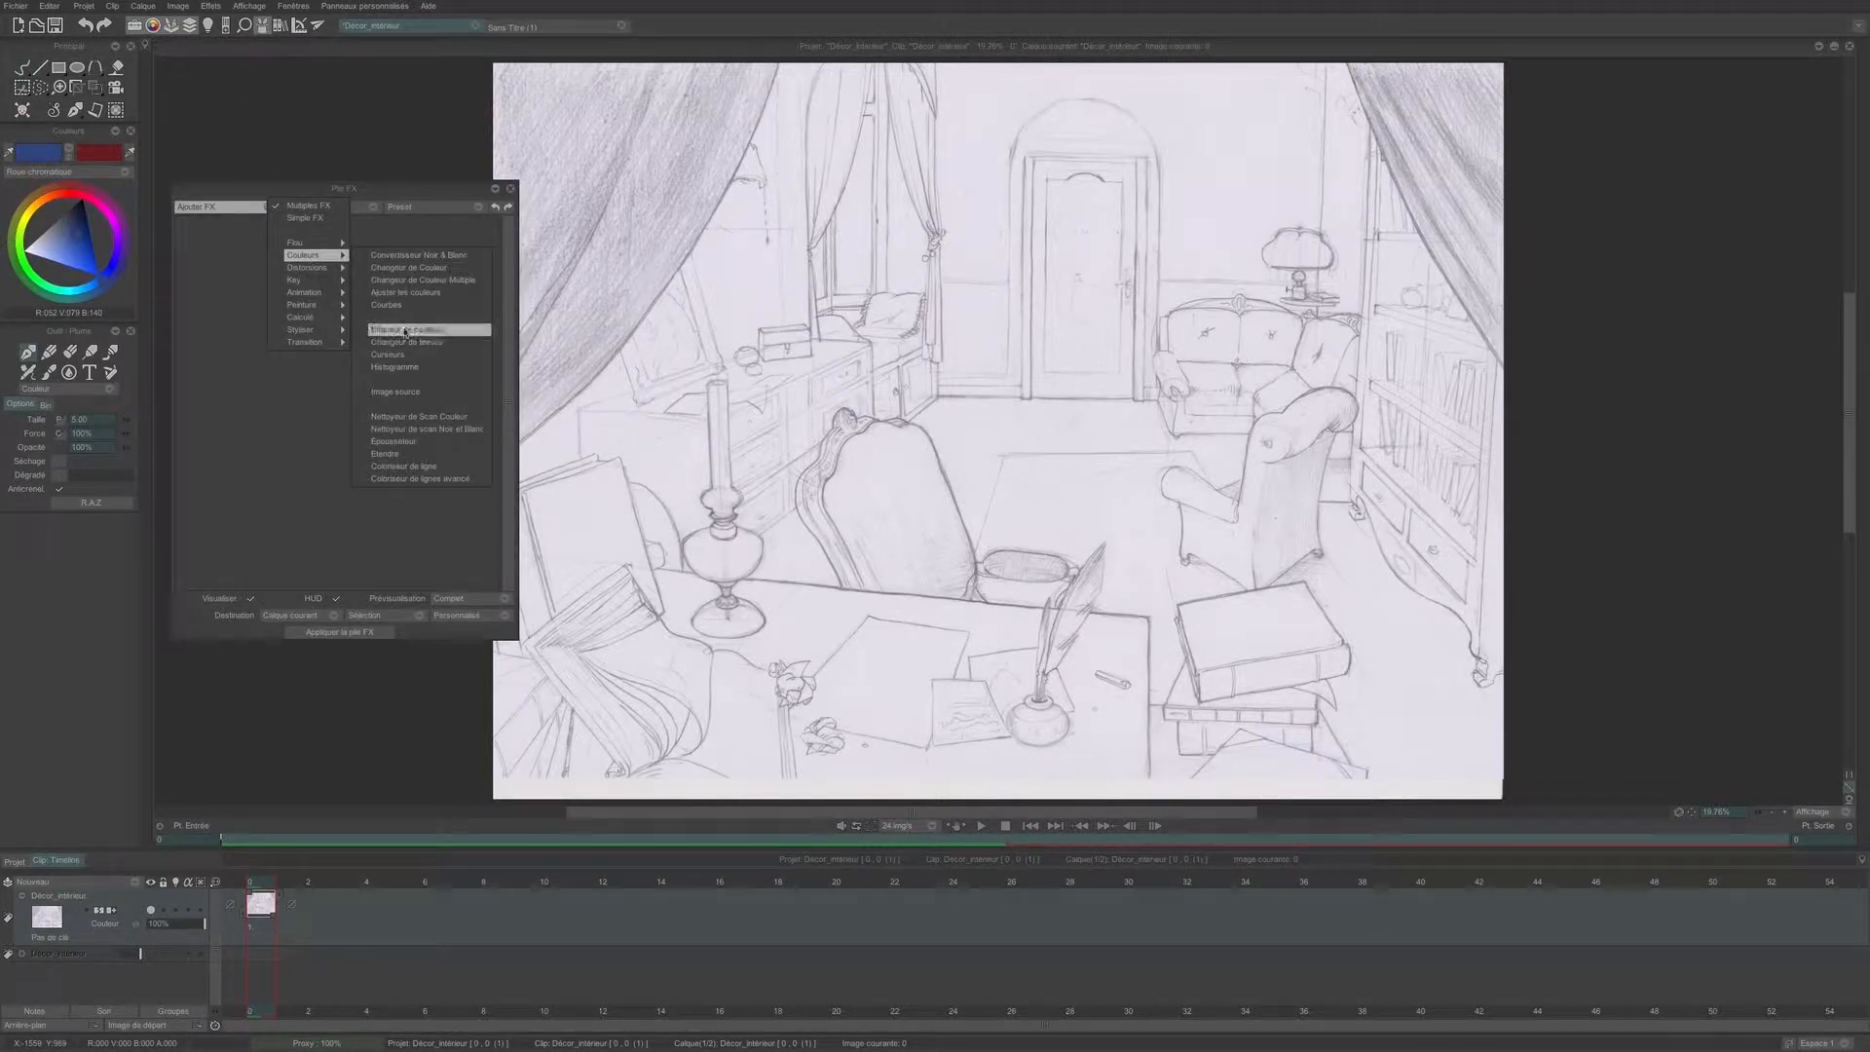
pyautogui.click(403, 429)
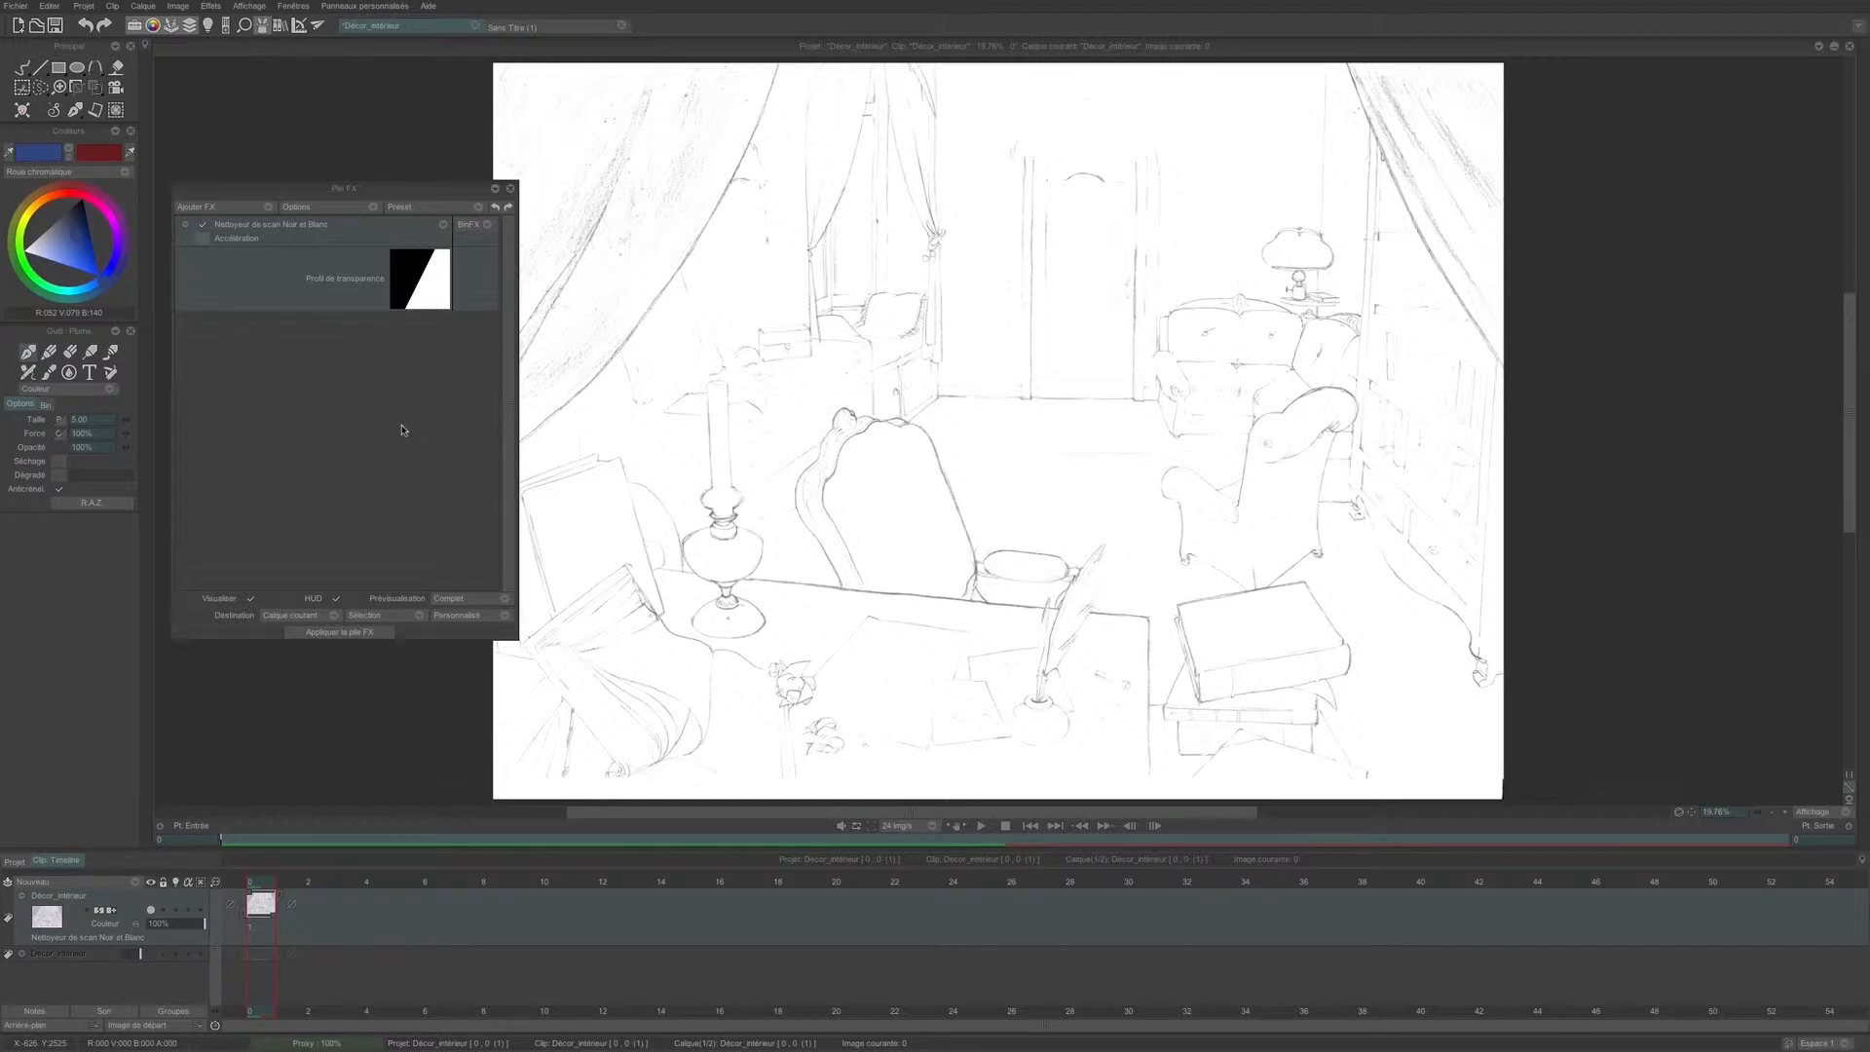
# - Adjust the scan cleaner's transparency profile by shifting both inner curve points toward the dark end, strengthening the pencil lines
pyautogui.click(431, 304)
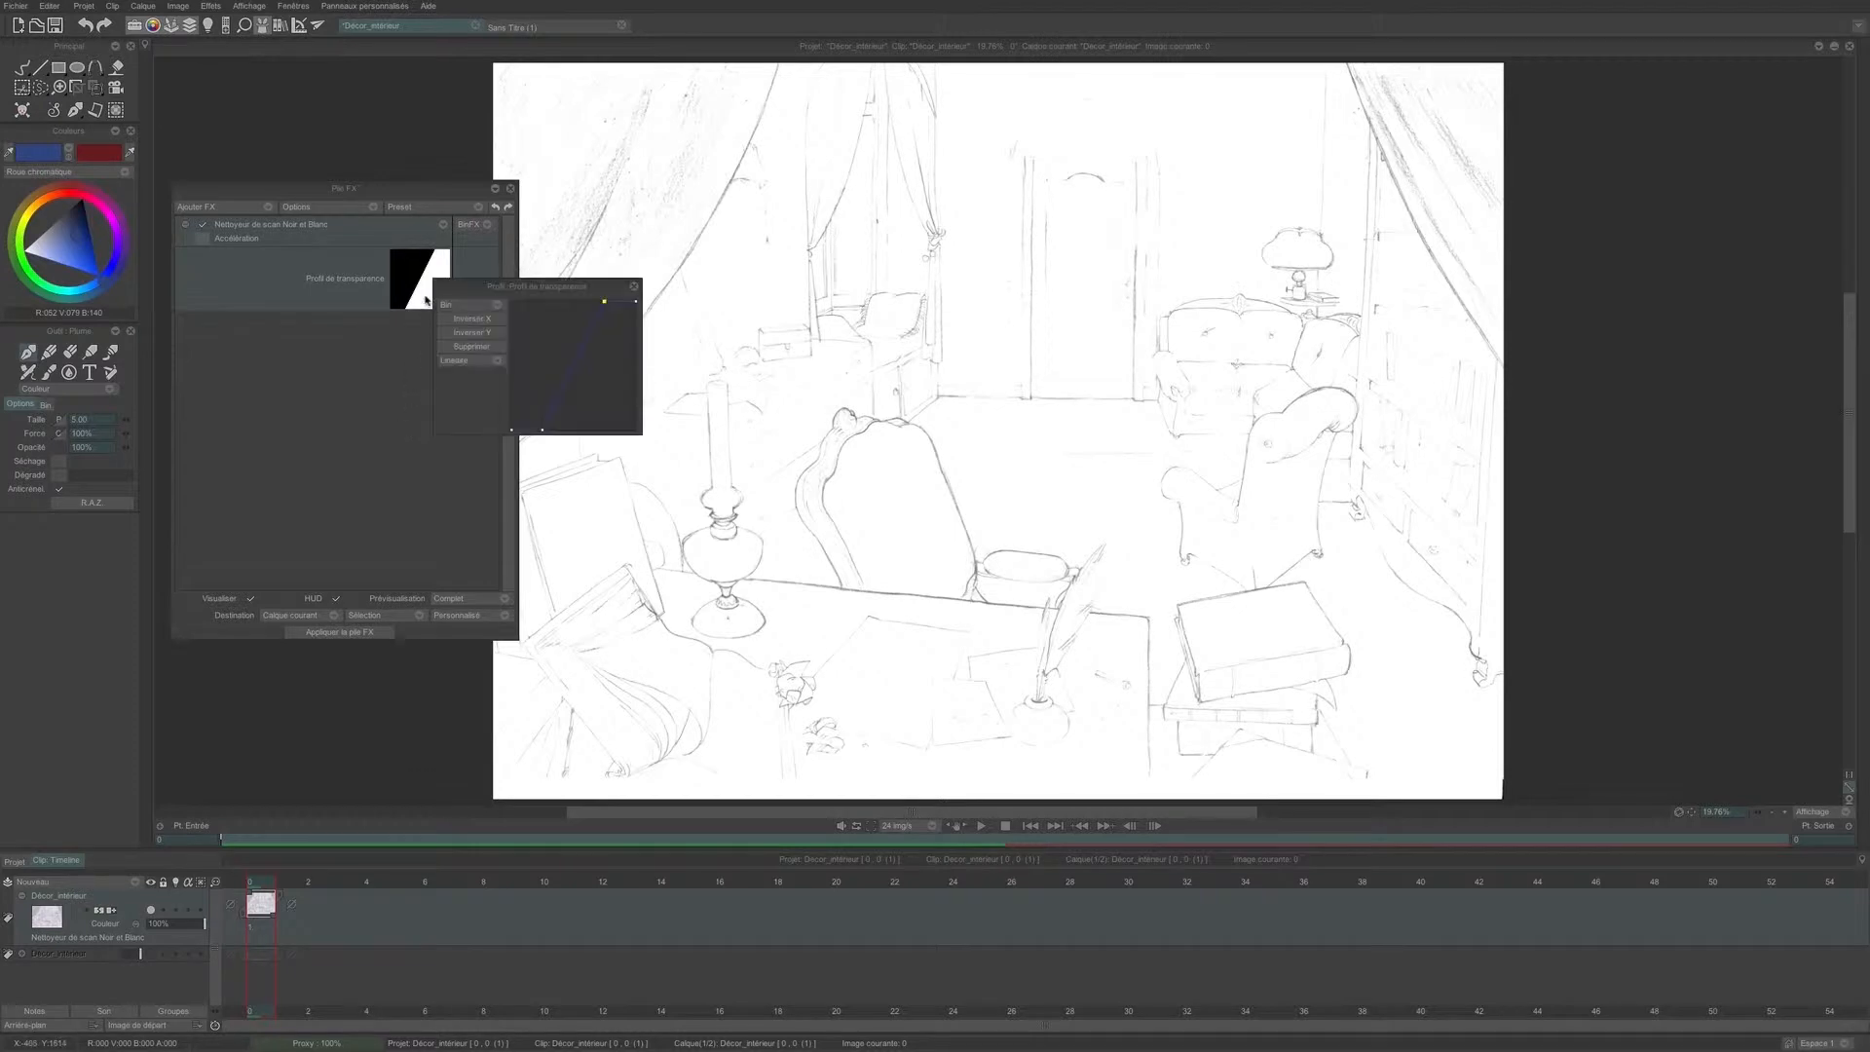
pyautogui.moveTo(608, 286); pyautogui.dragTo(648, 351)
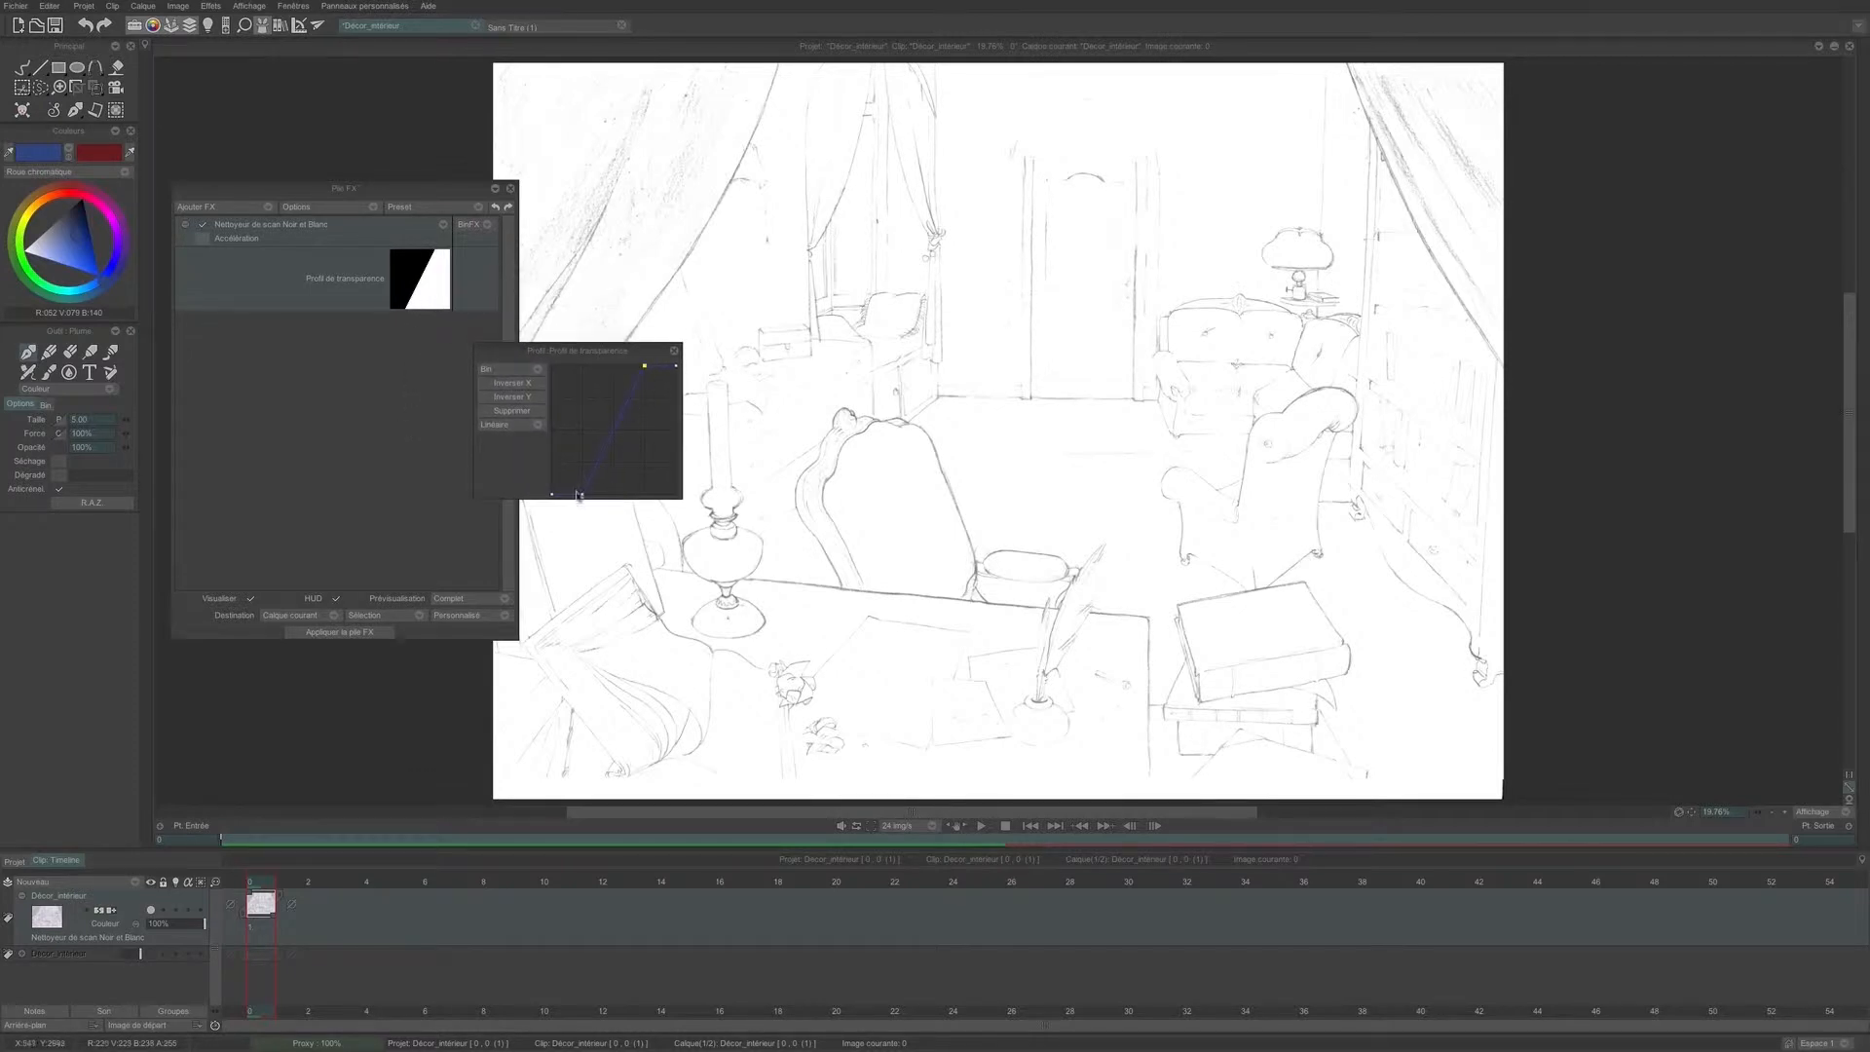
pyautogui.moveTo(581, 497); pyautogui.dragTo(570, 496)
pyautogui.moveTo(651, 371); pyautogui.dragTo(645, 367)
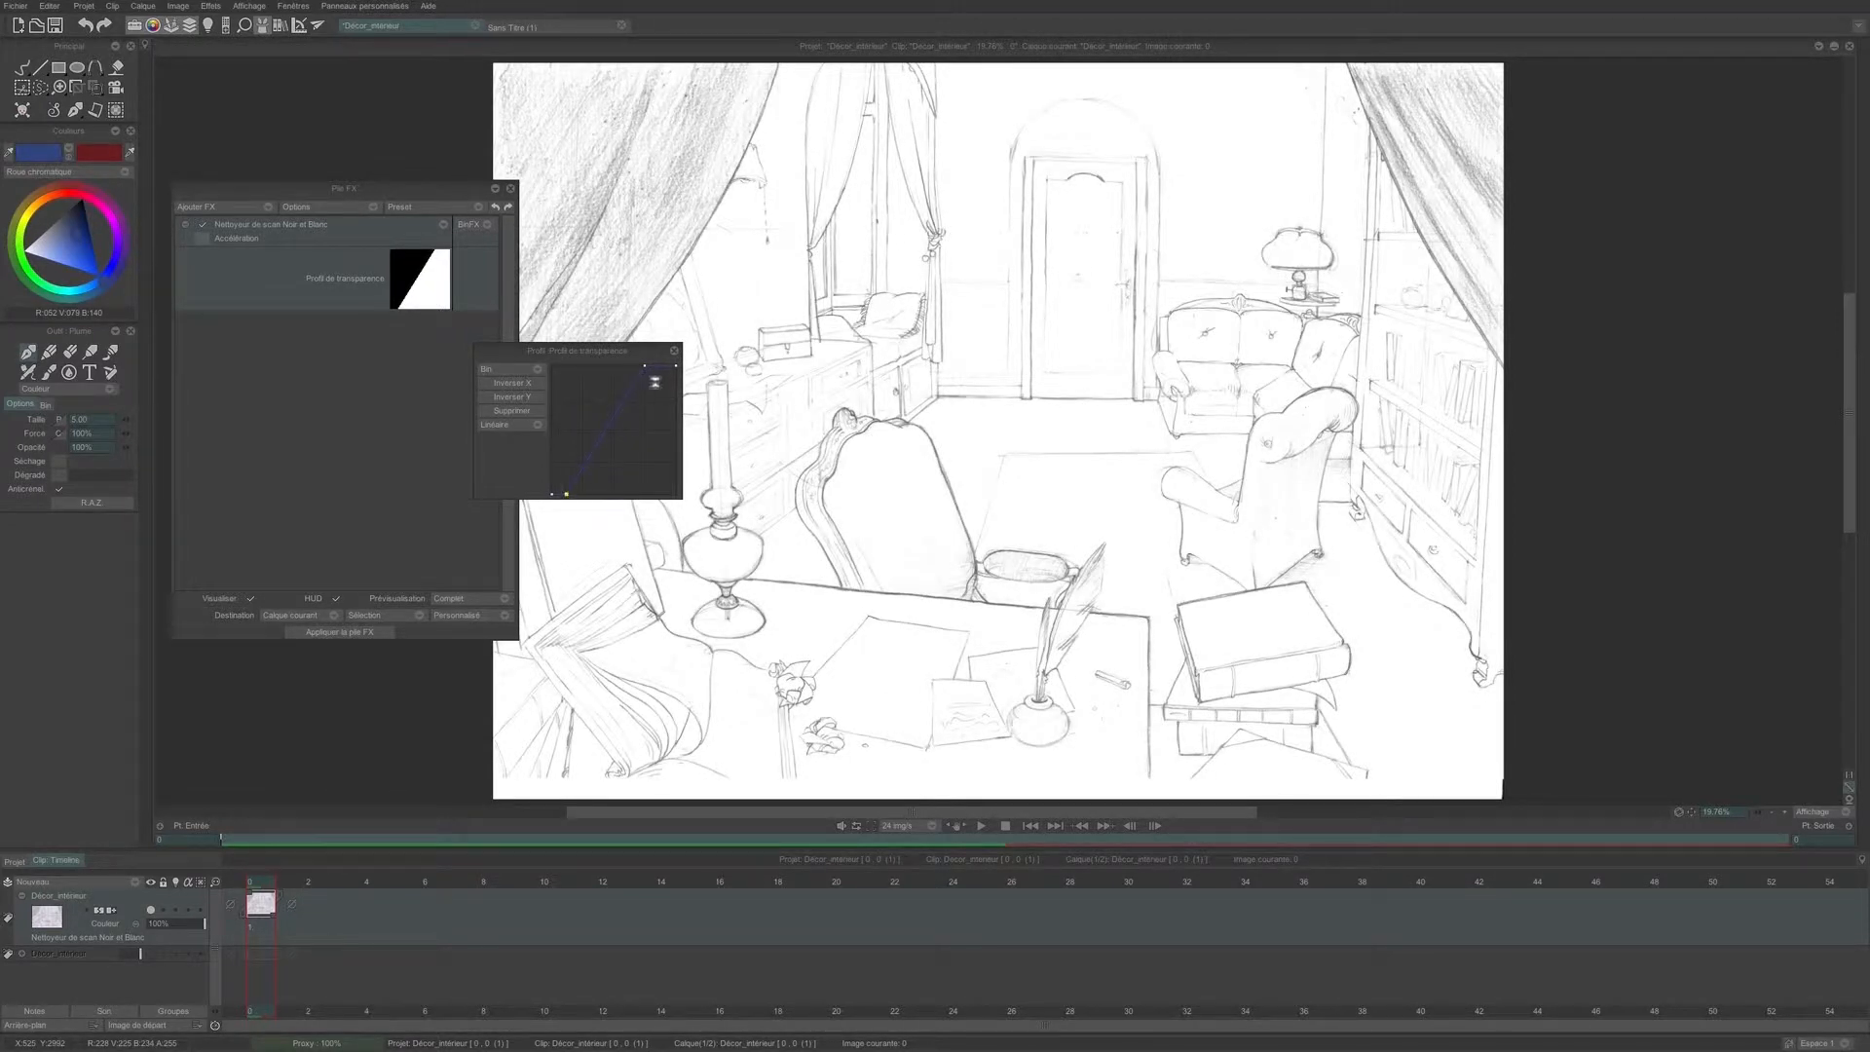
pyautogui.moveTo(643, 370); pyautogui.dragTo(609, 366)
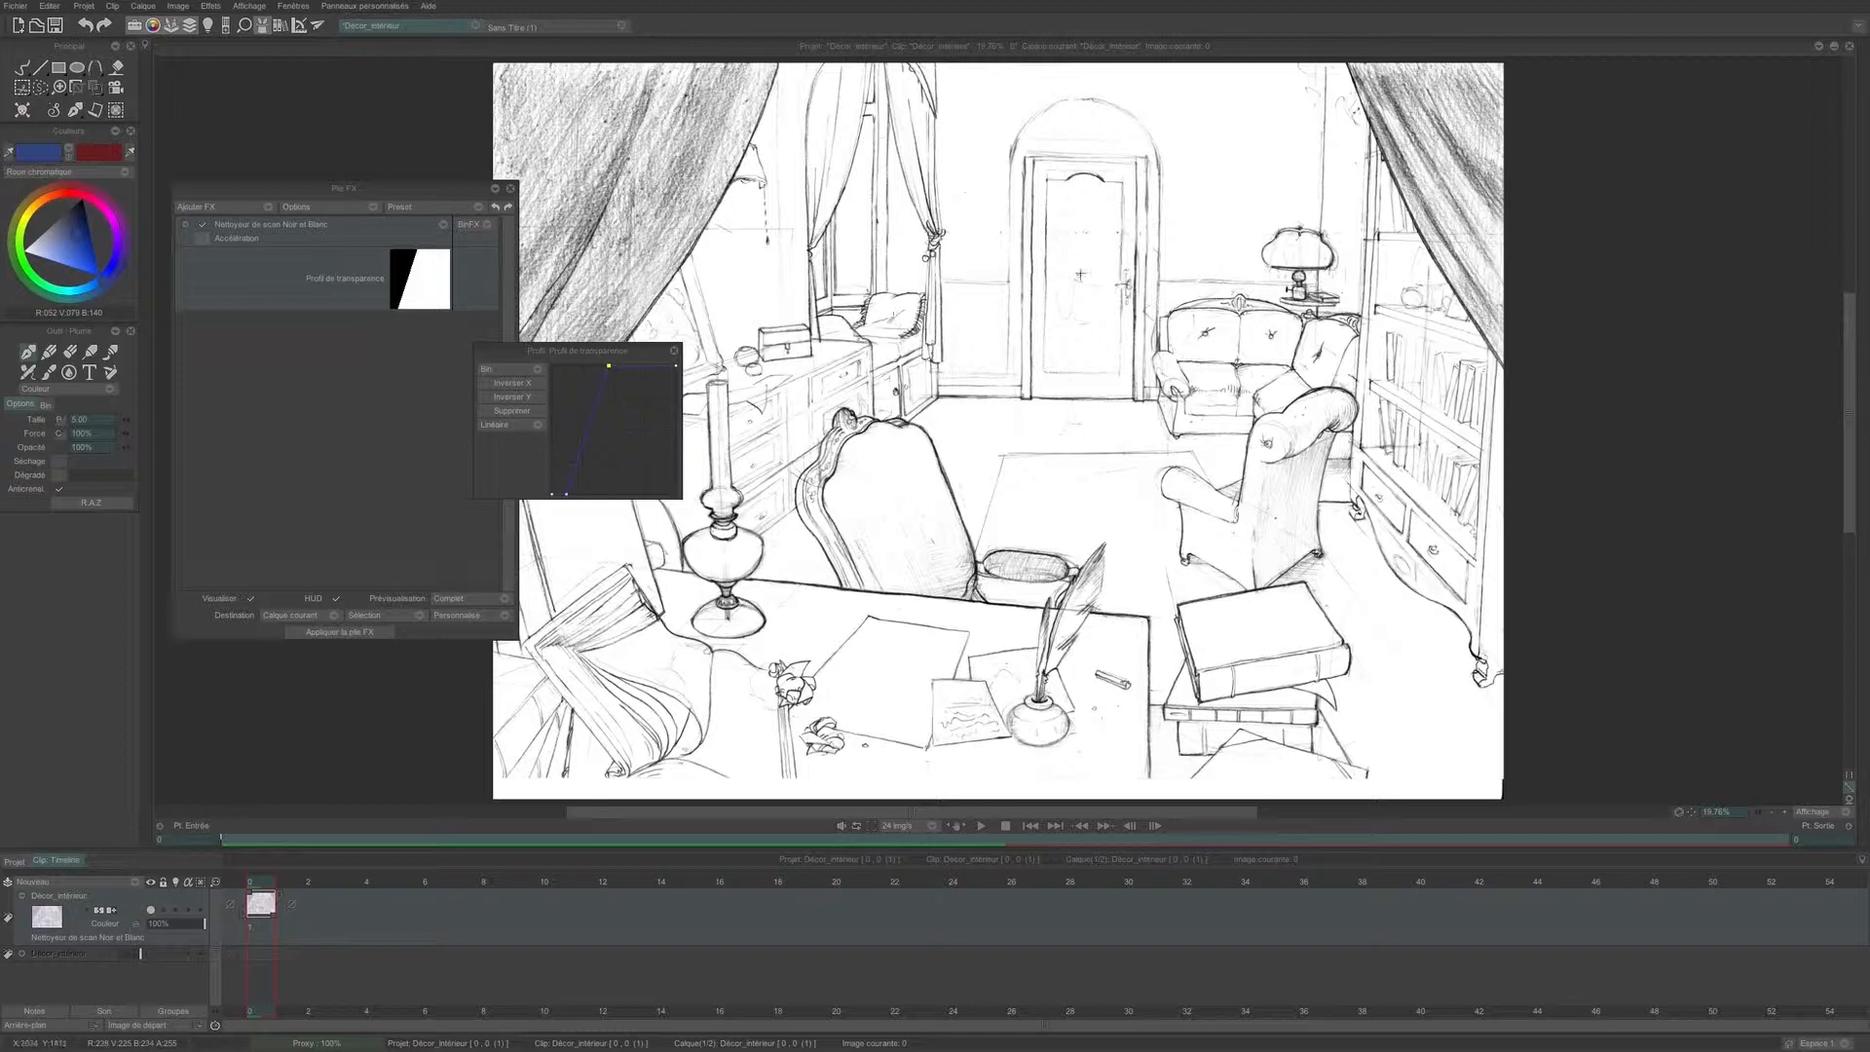
pyautogui.scroll(6, 1054, 279)
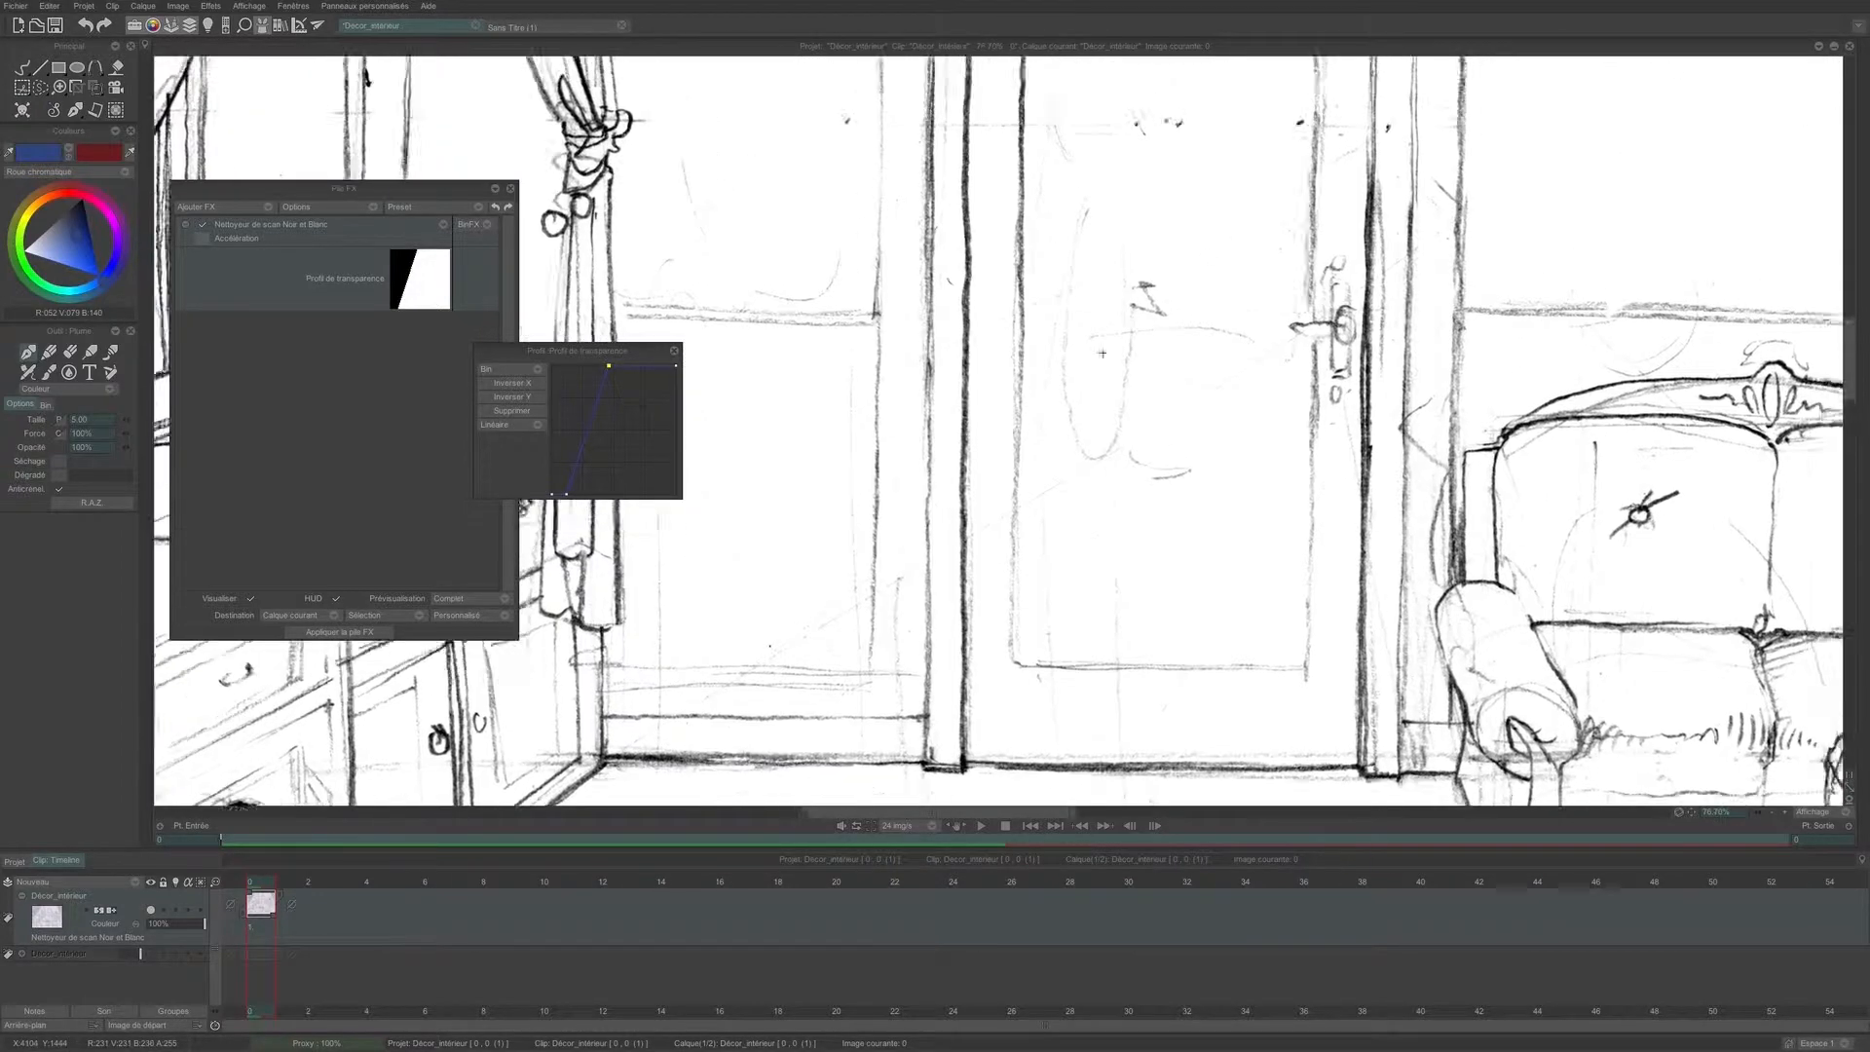
pyautogui.scroll(-6, 976, 301)
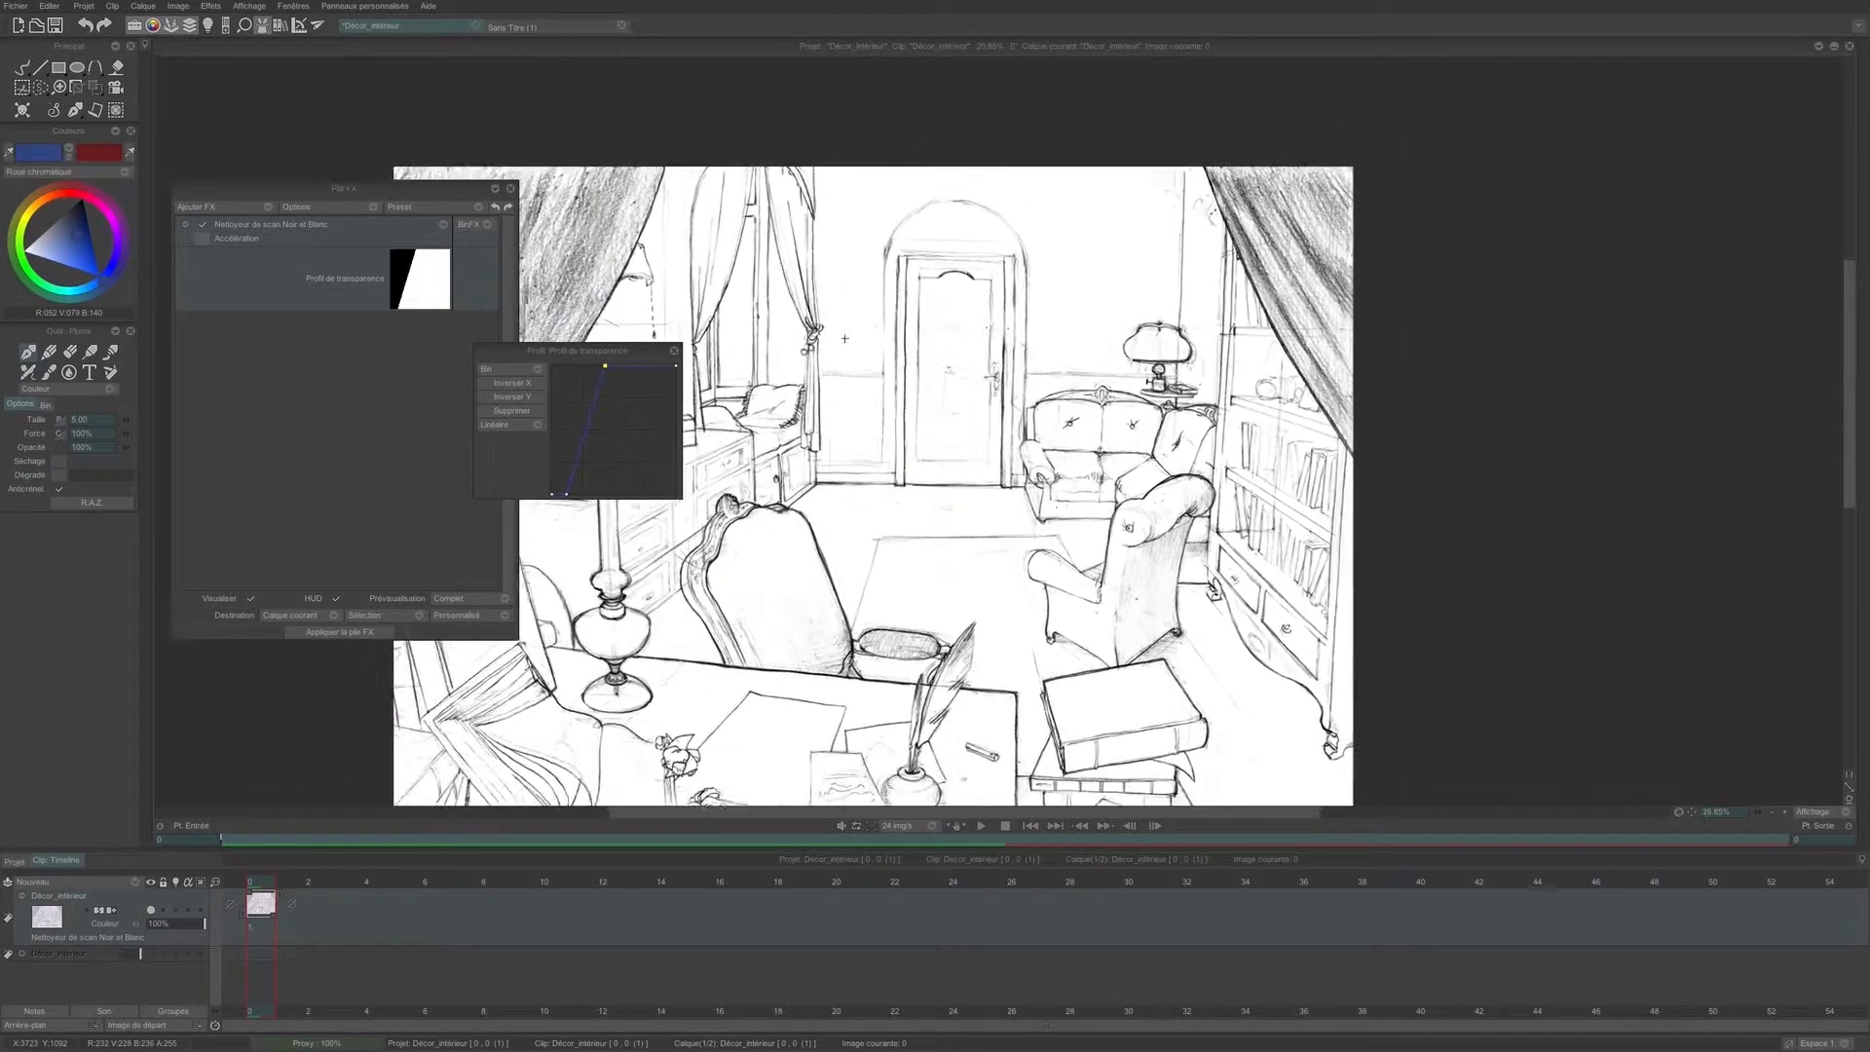
# - Check the cleaned drawing's transparency against the checkered background (Damier), and restore the plain colour background
pyautogui.click(328, 523)
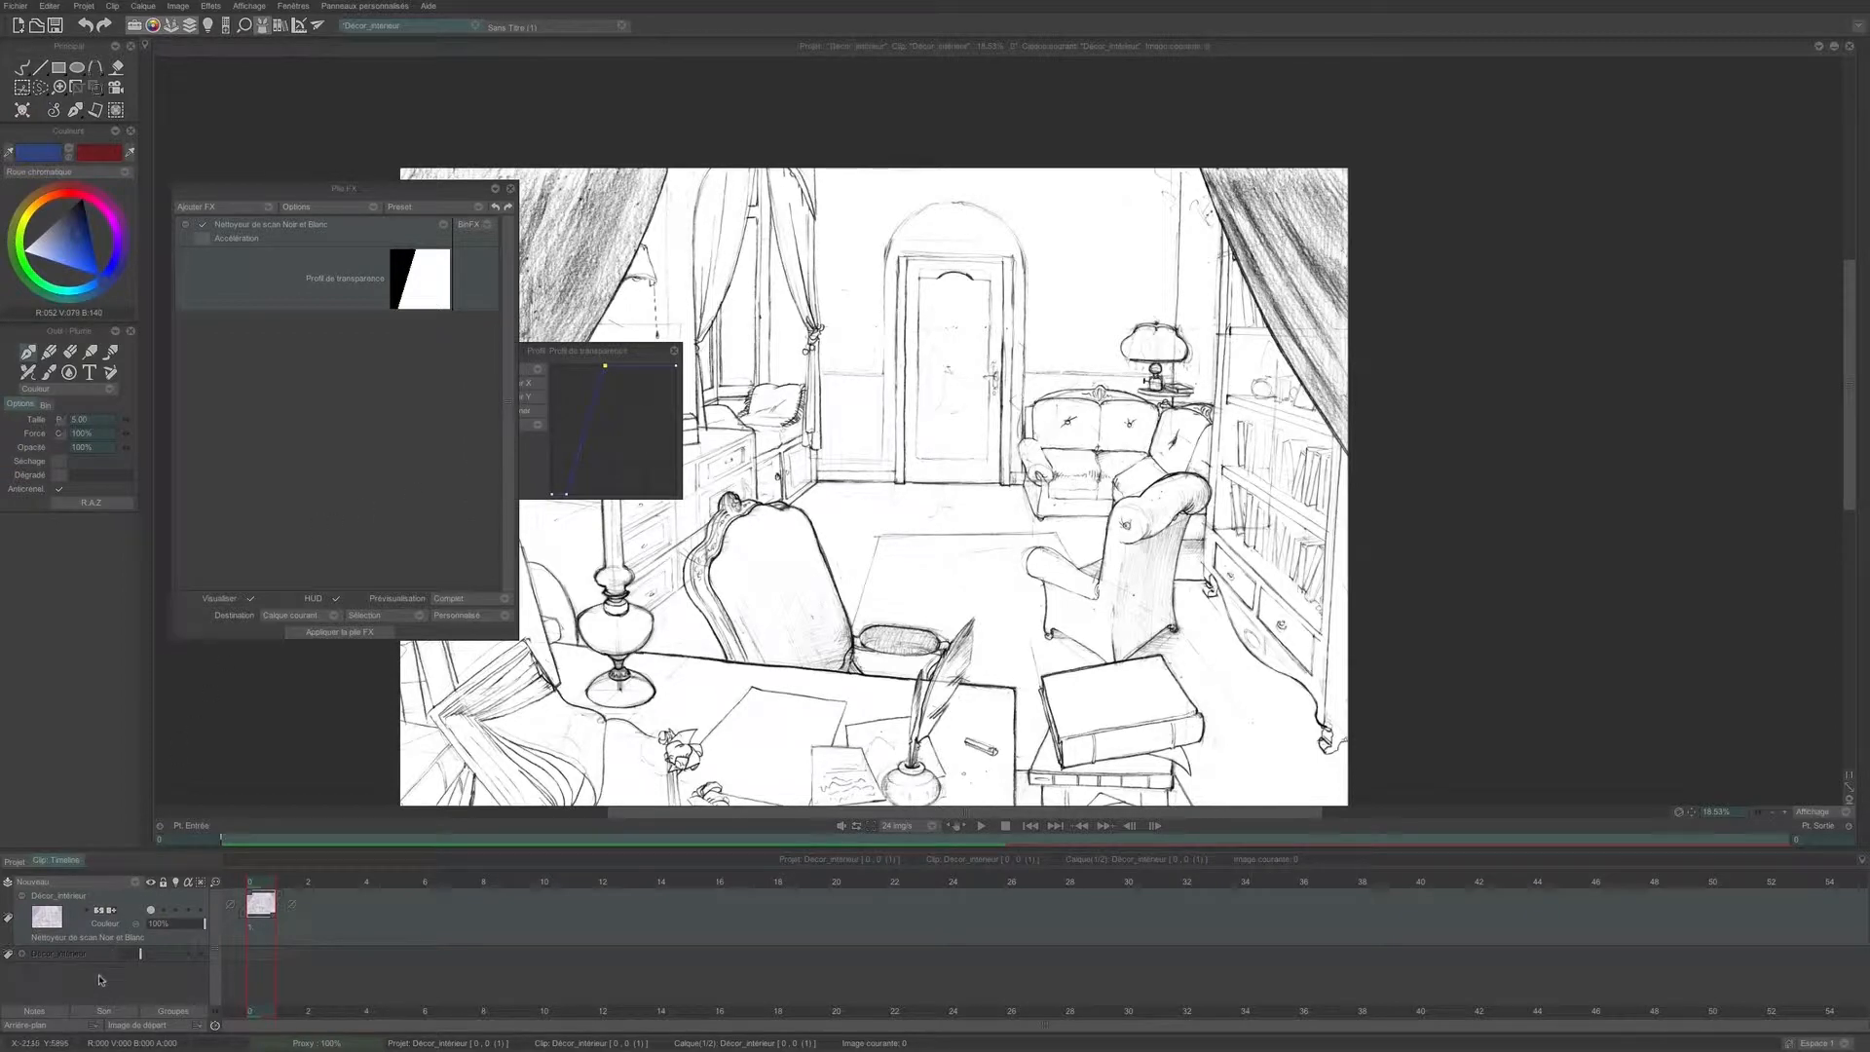
pyautogui.click(94, 1025)
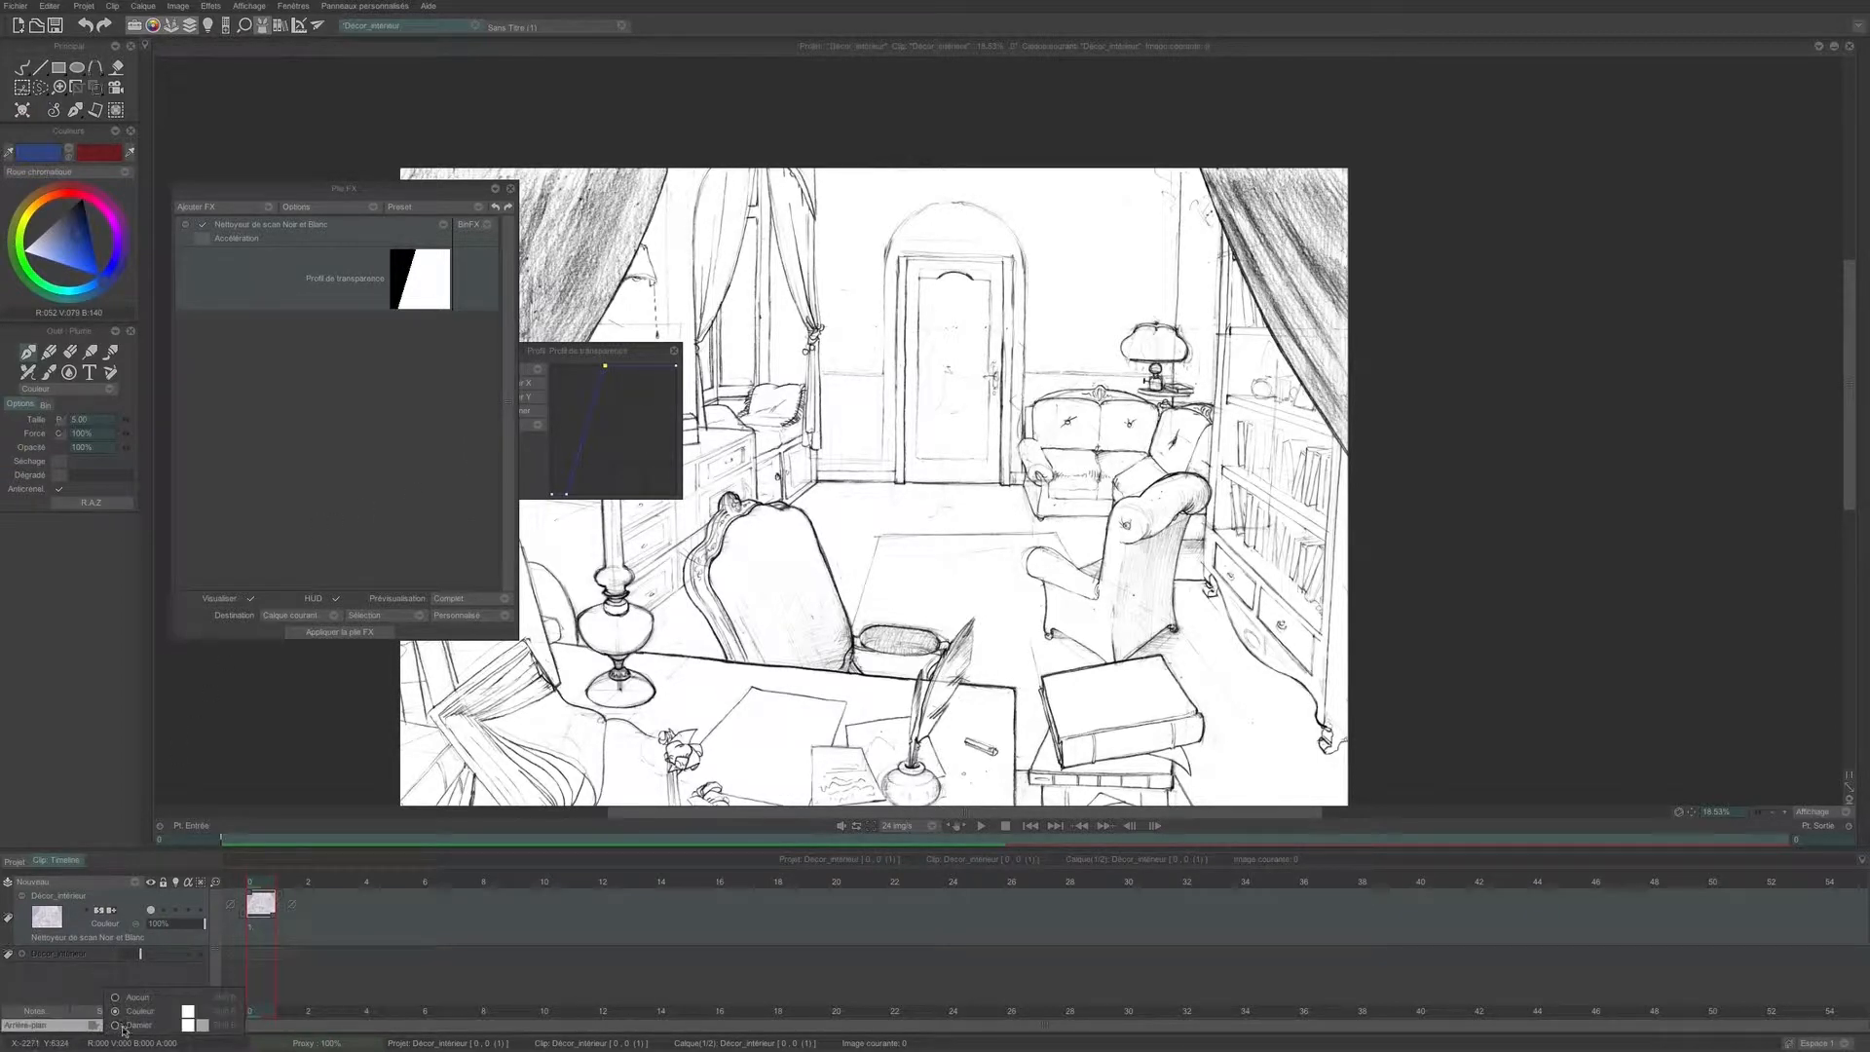
pyautogui.click(125, 1025)
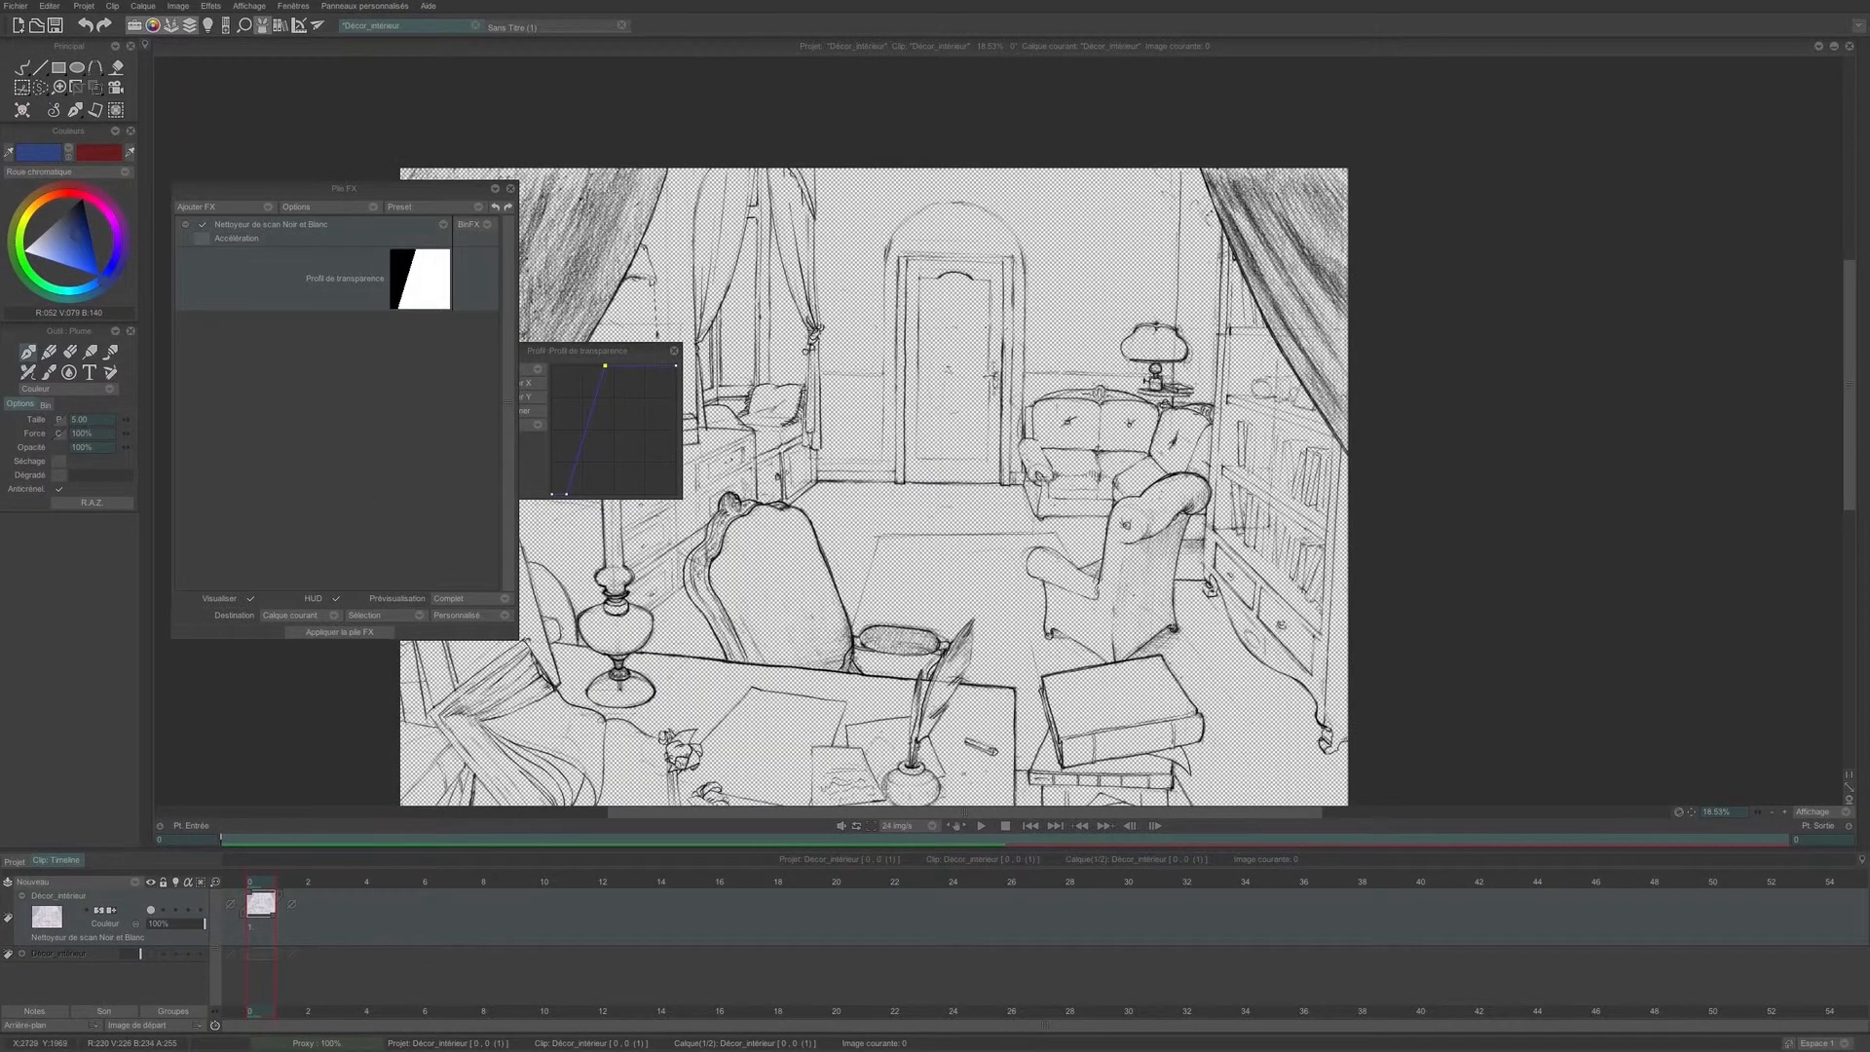
pyautogui.scroll(8, 775, 426)
pyautogui.scroll(-8, 776, 419)
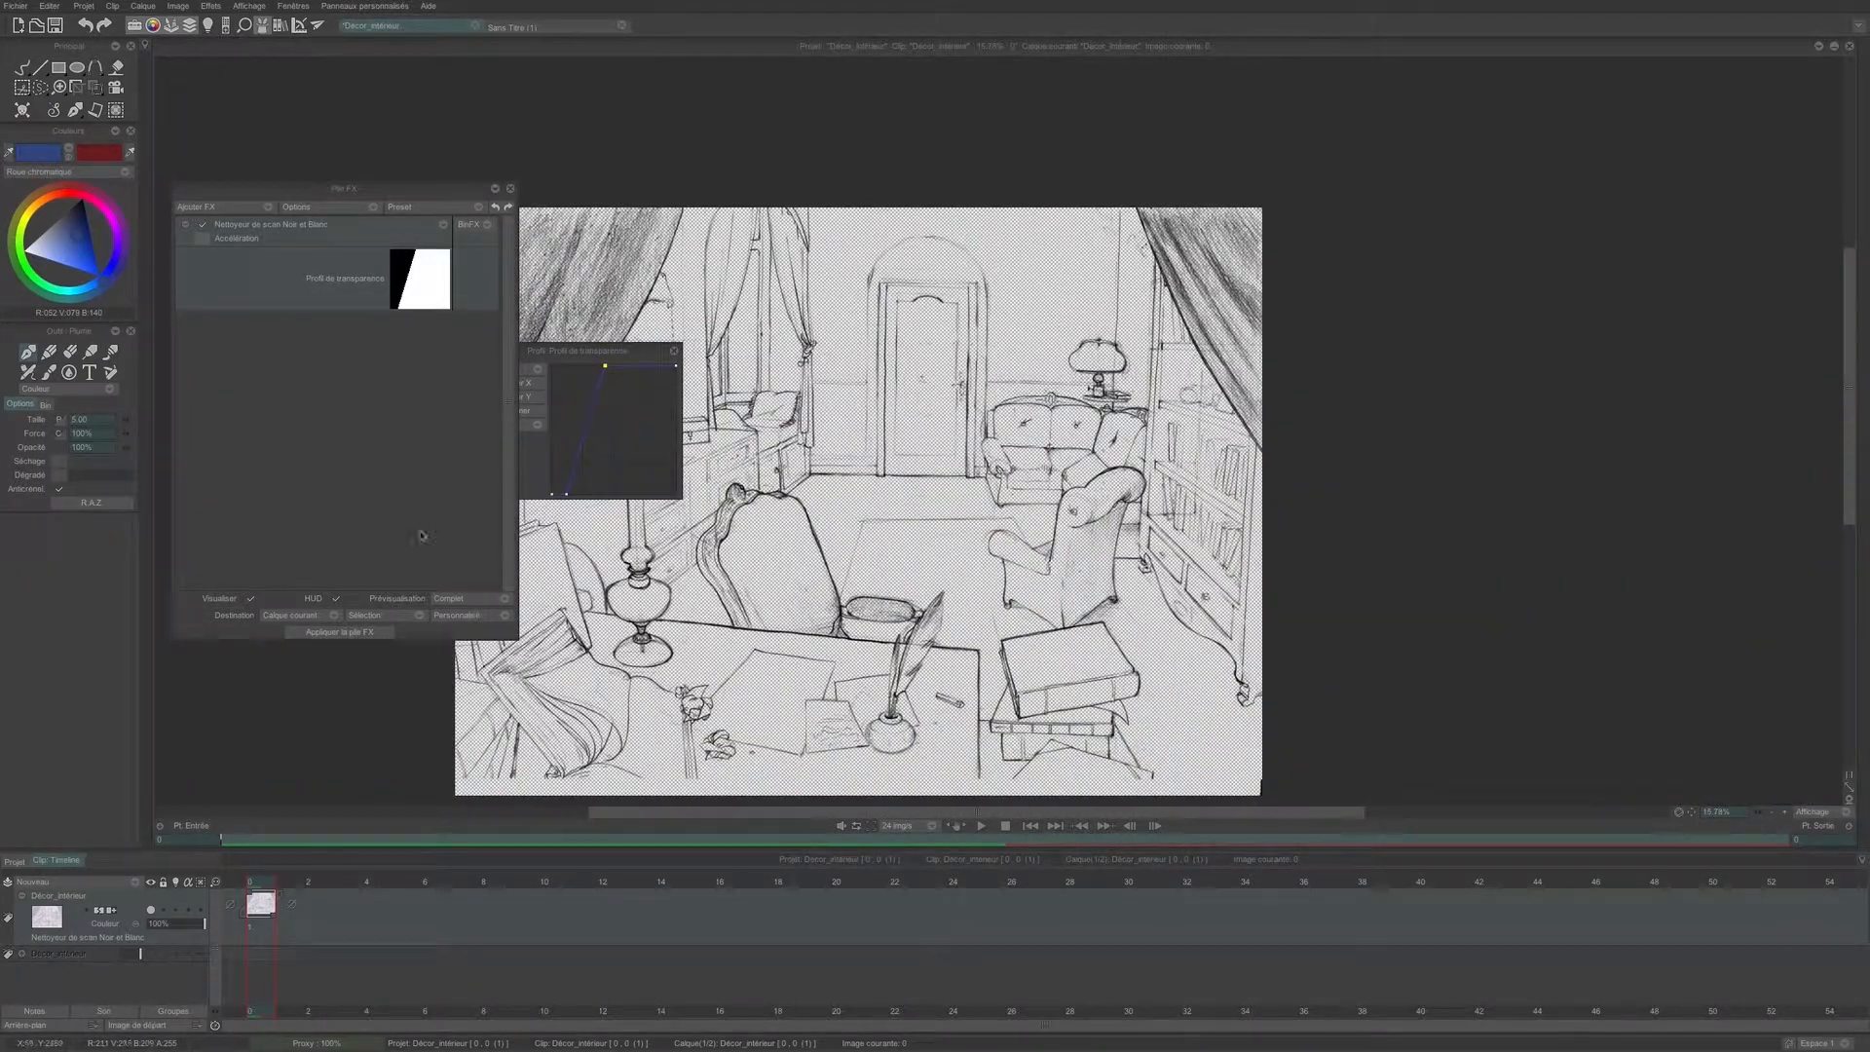
pyautogui.click(91, 1027)
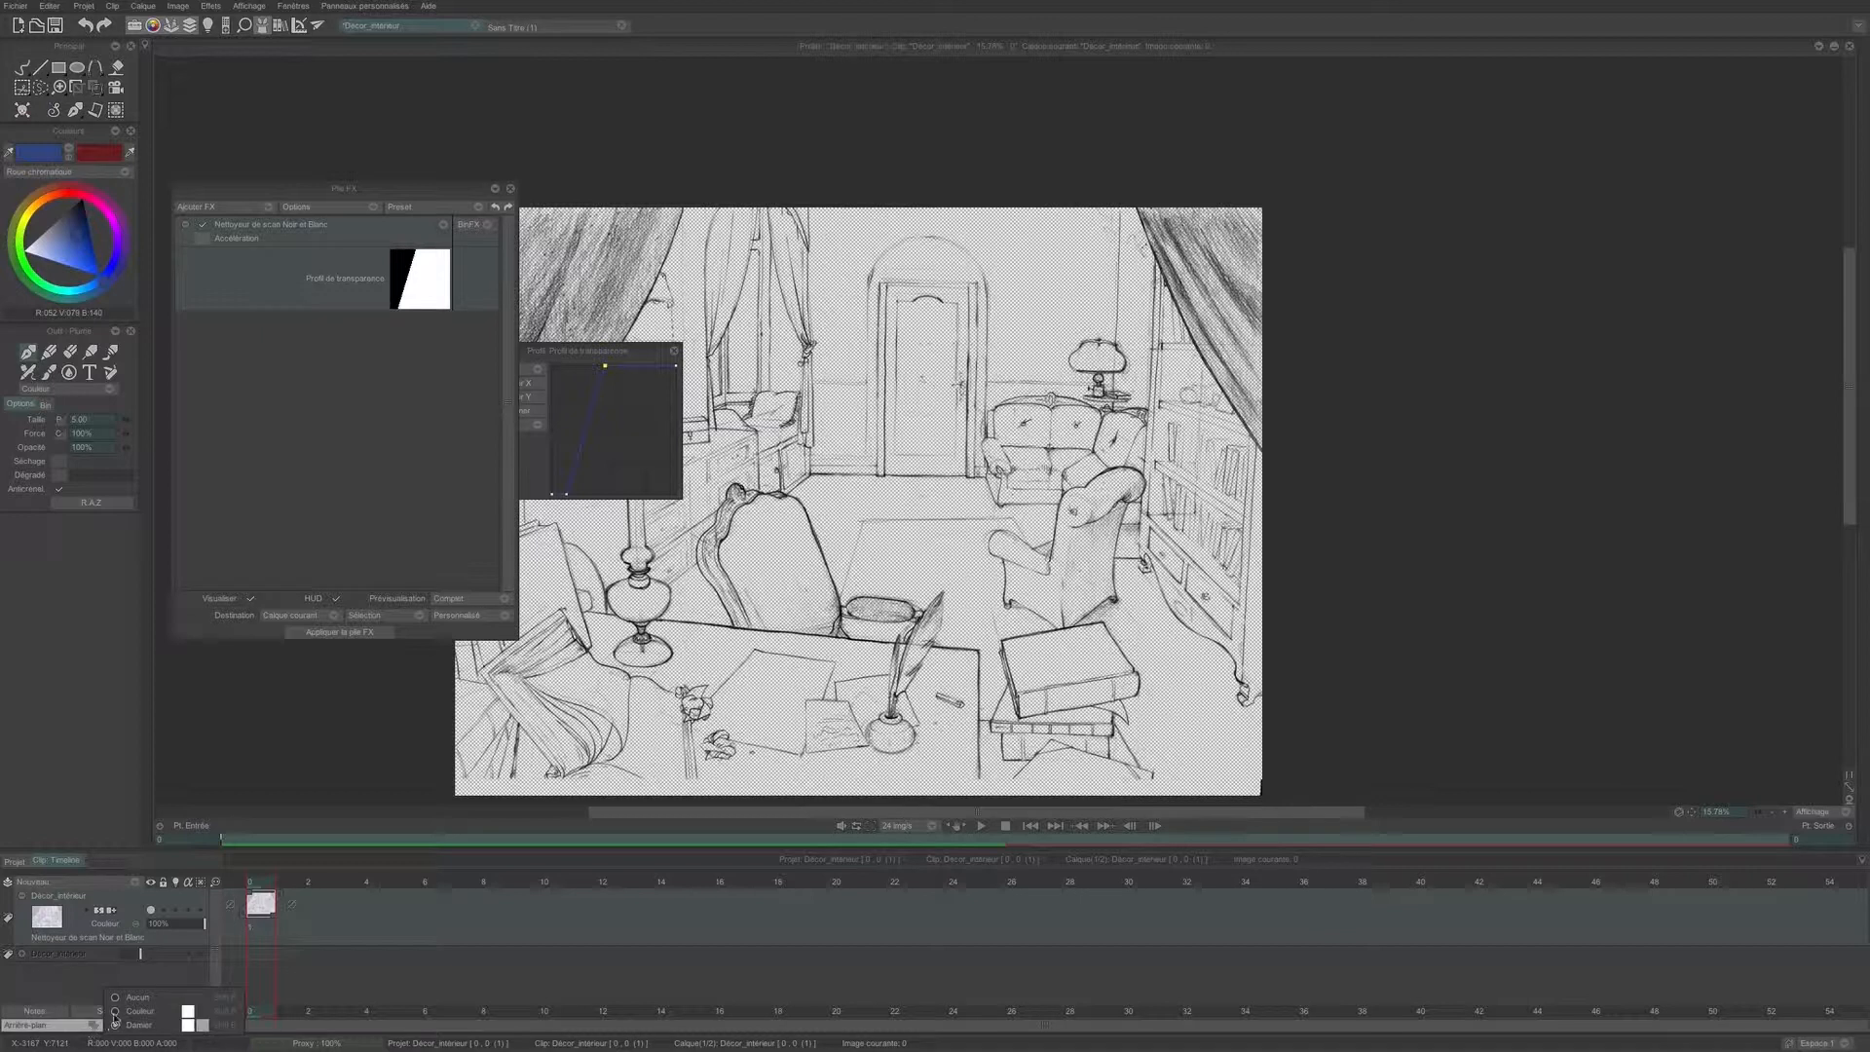
pyautogui.click(116, 1013)
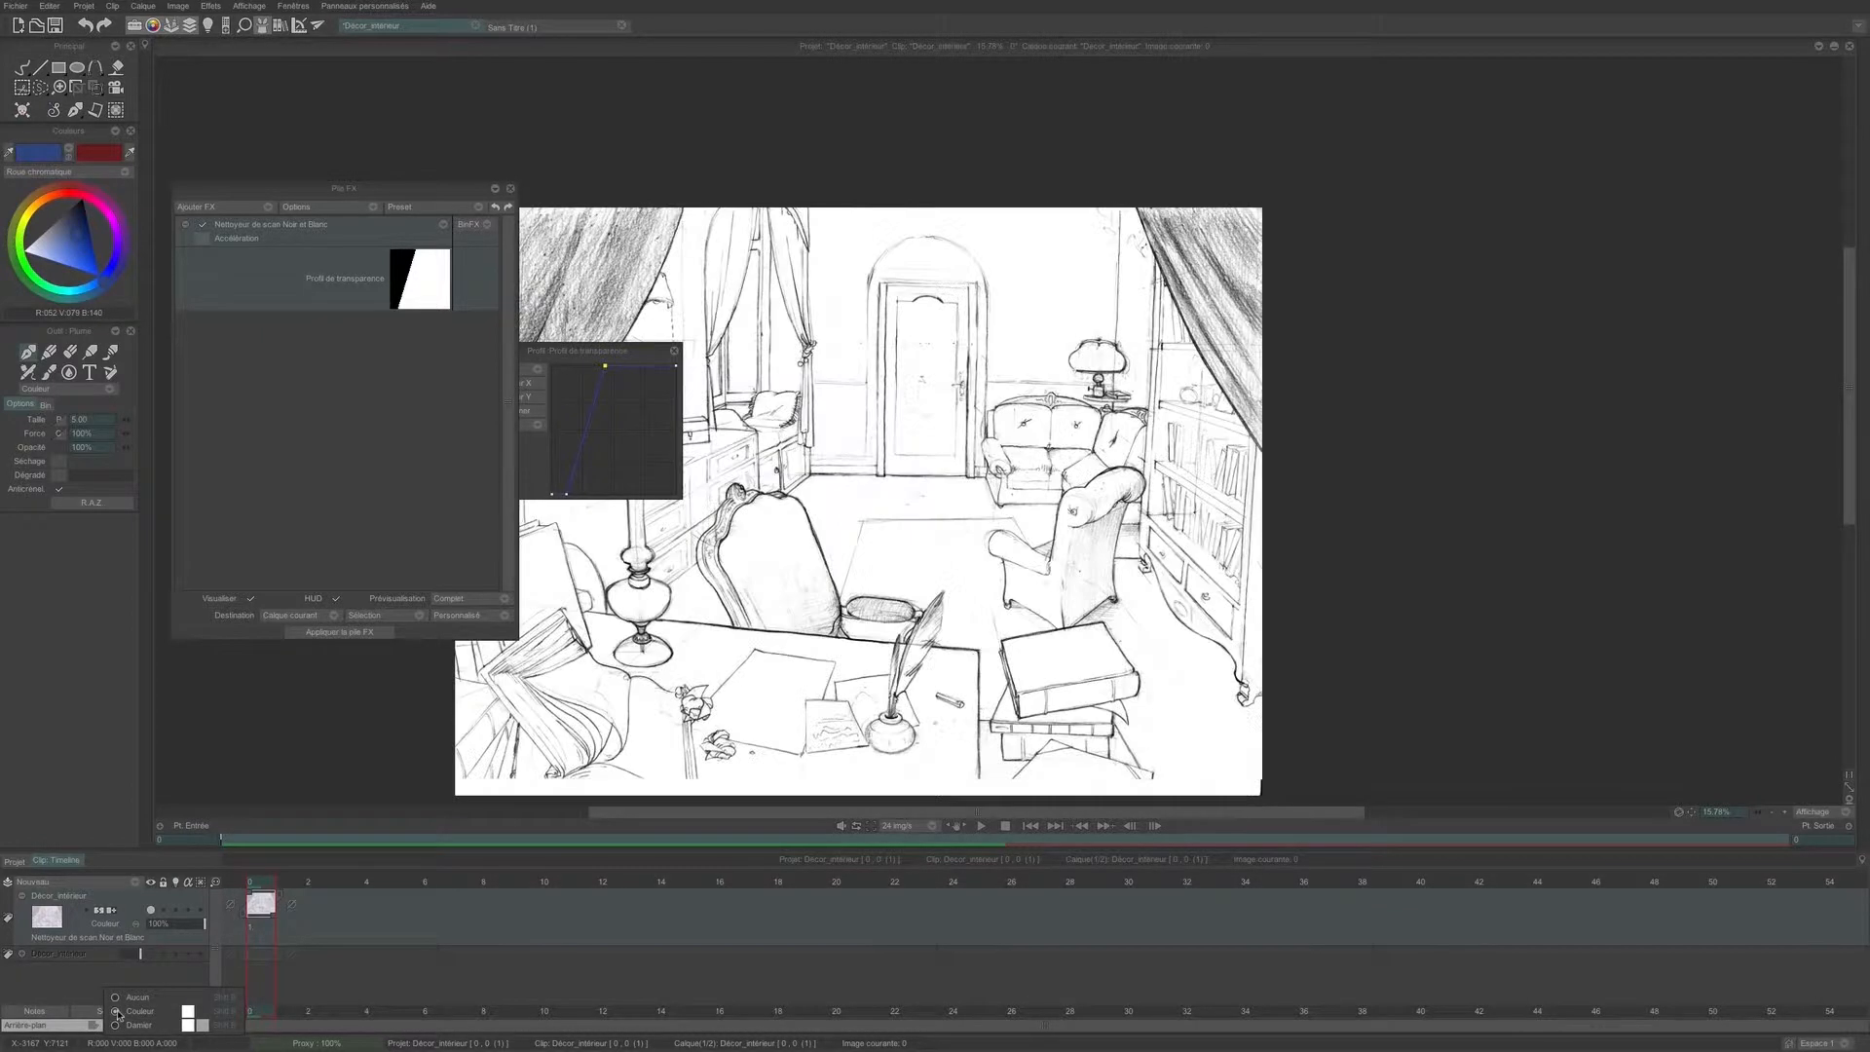
# - Apply the scan cleaning effect to the current layer, close its profile window and remove the effect from the stack
pyautogui.click(317, 633)
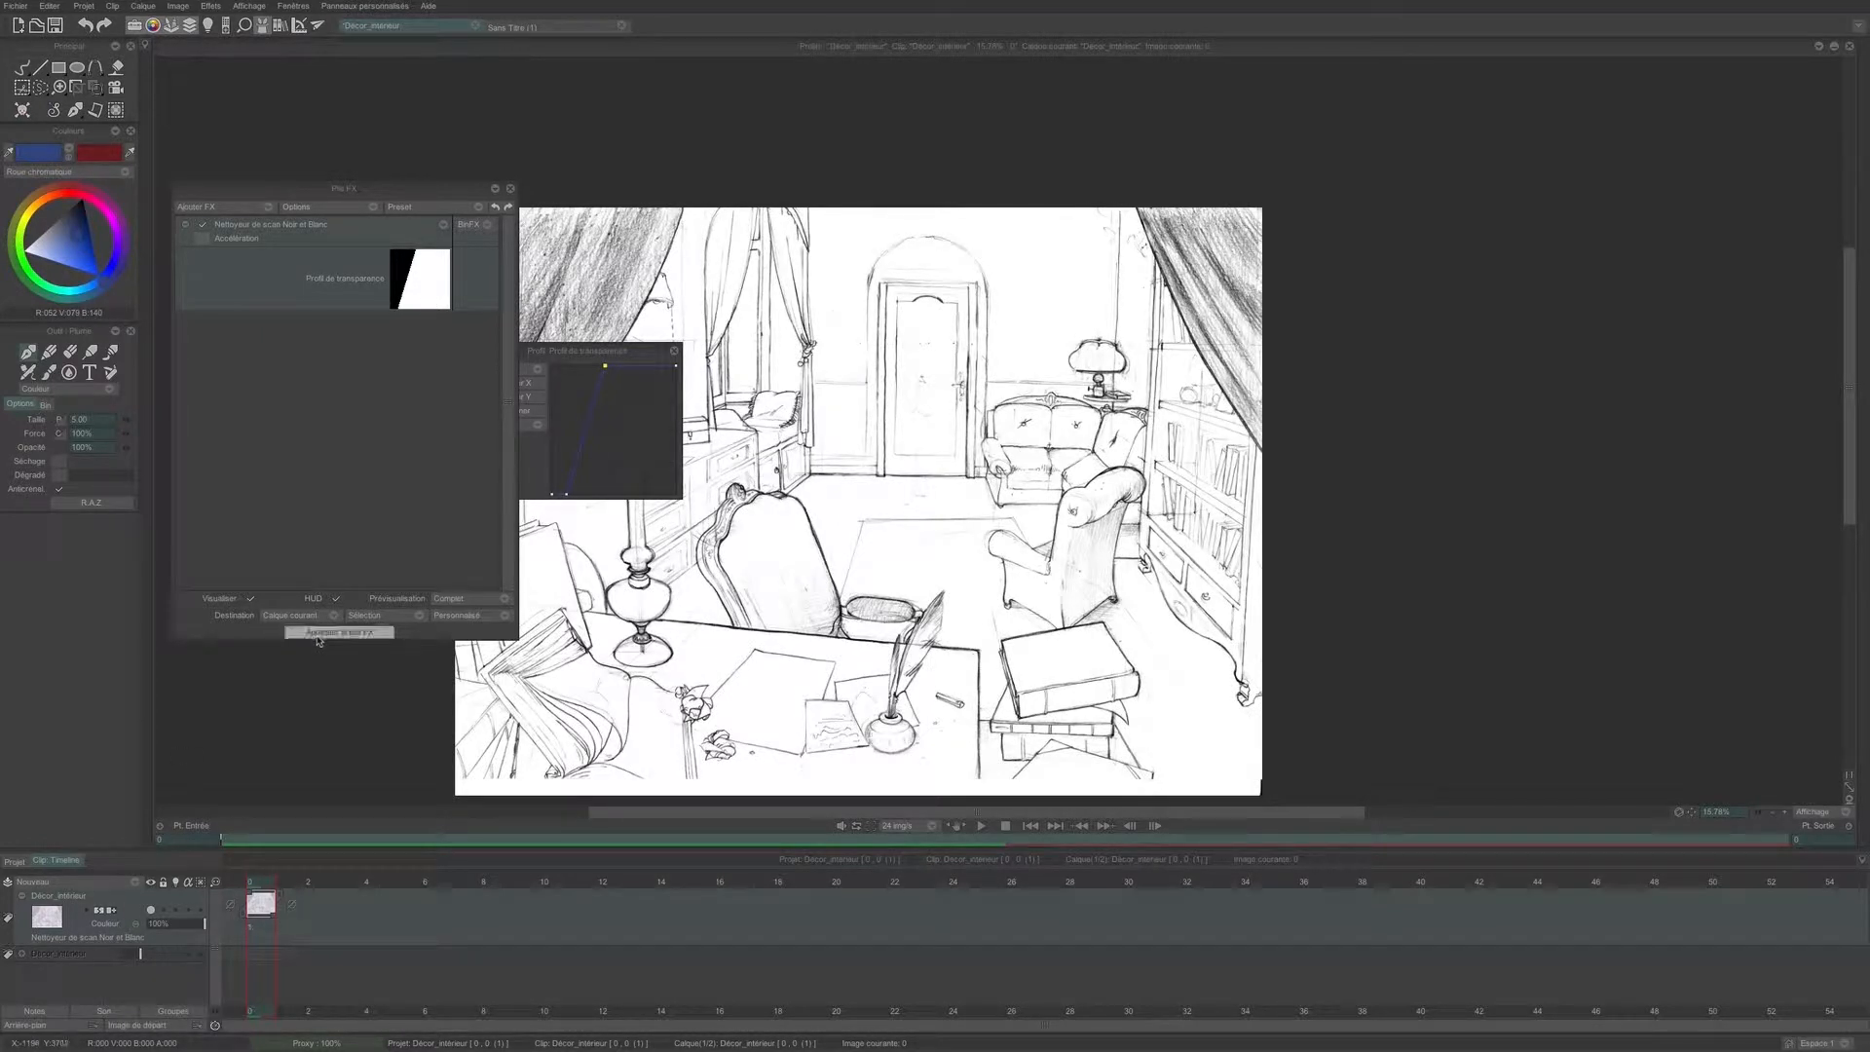
pyautogui.click(673, 350)
pyautogui.click(444, 224)
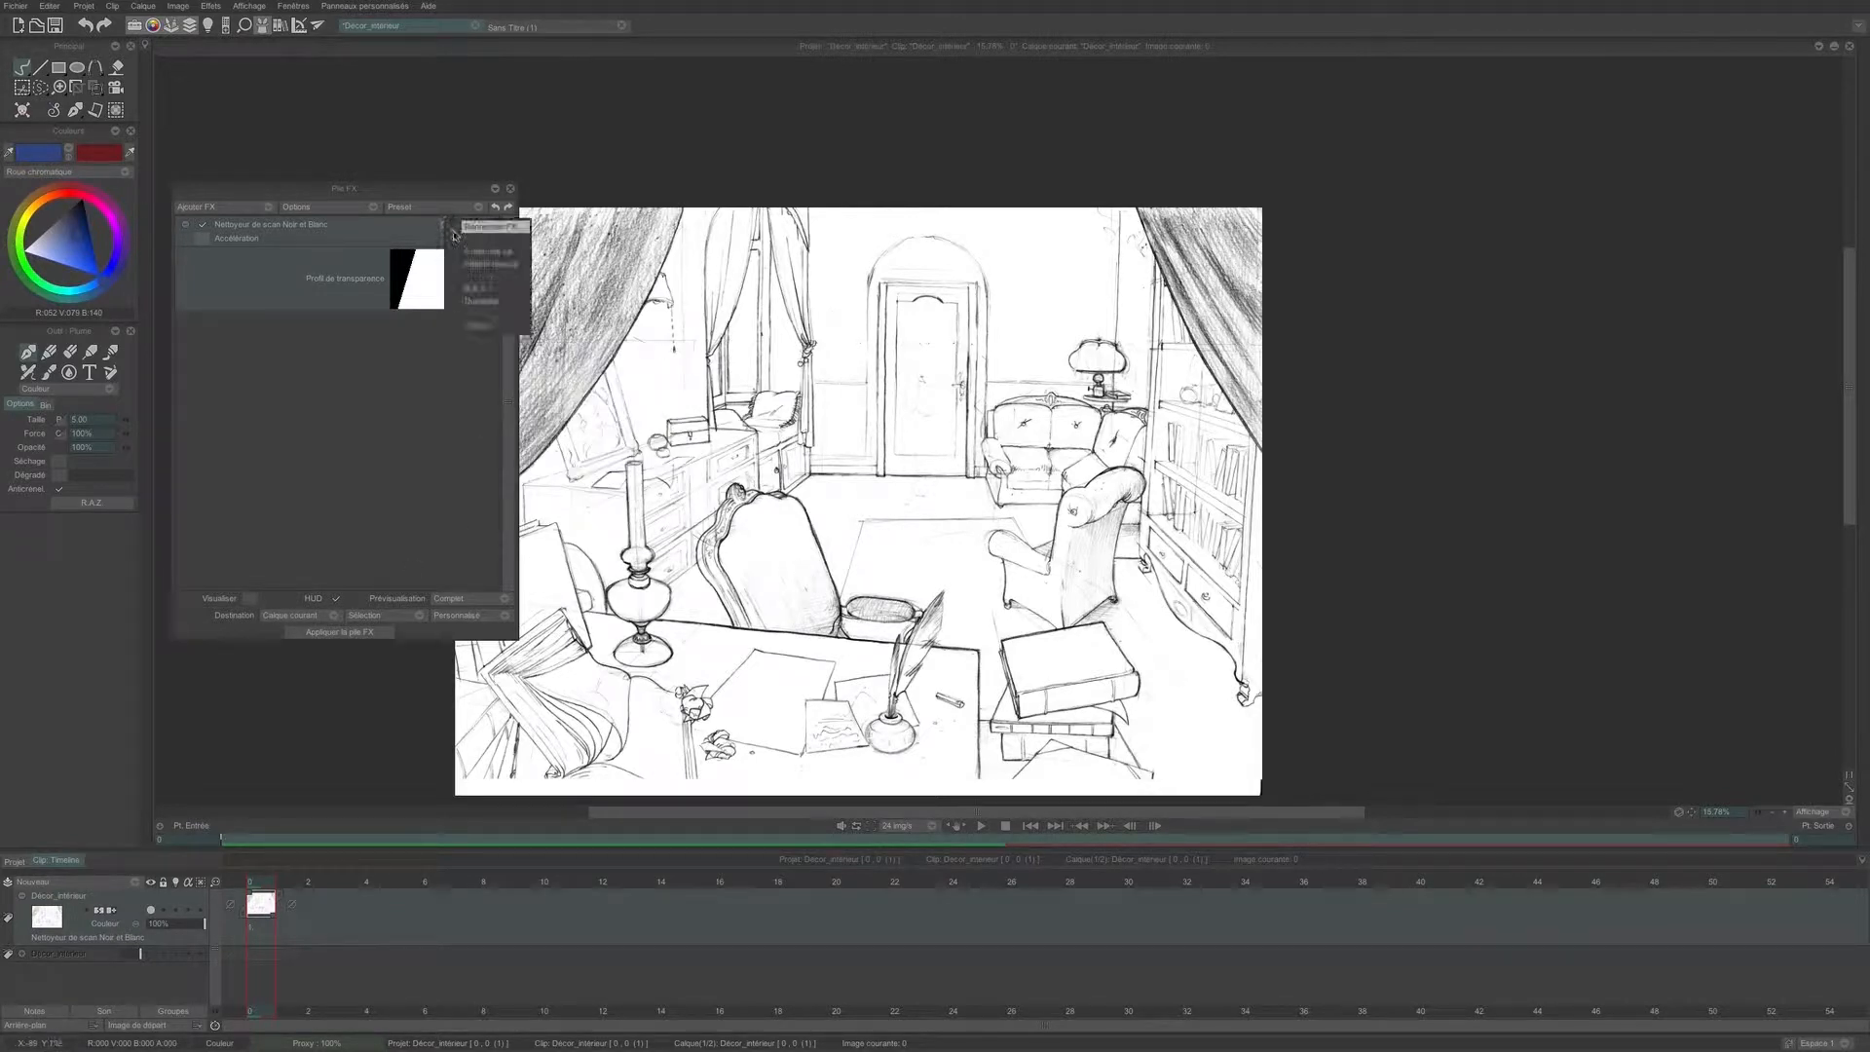
pyautogui.click(446, 323)
# - Add the dust removal effect (Épousseteur) to the empty FX stack
pyautogui.moveTo(925, 401); pyautogui.dragTo(1090, 340)
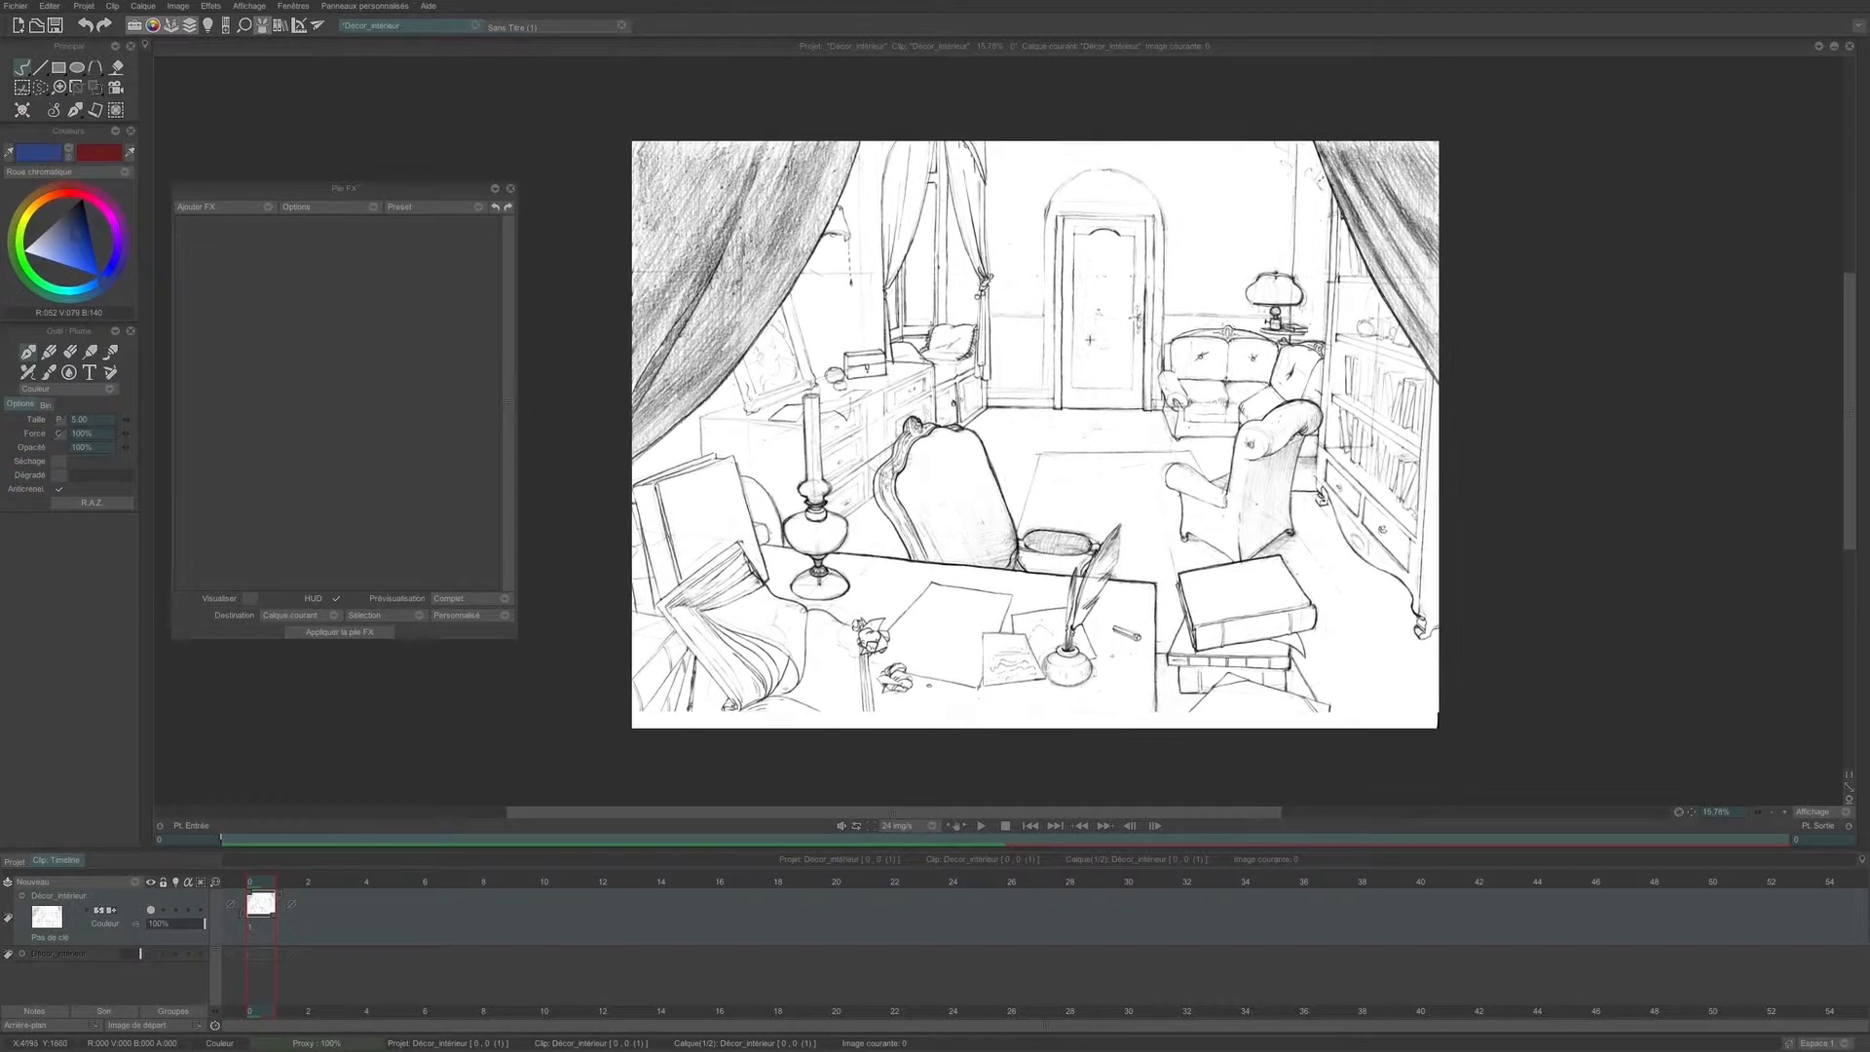
pyautogui.click(269, 206)
pyautogui.moveTo(299, 261)
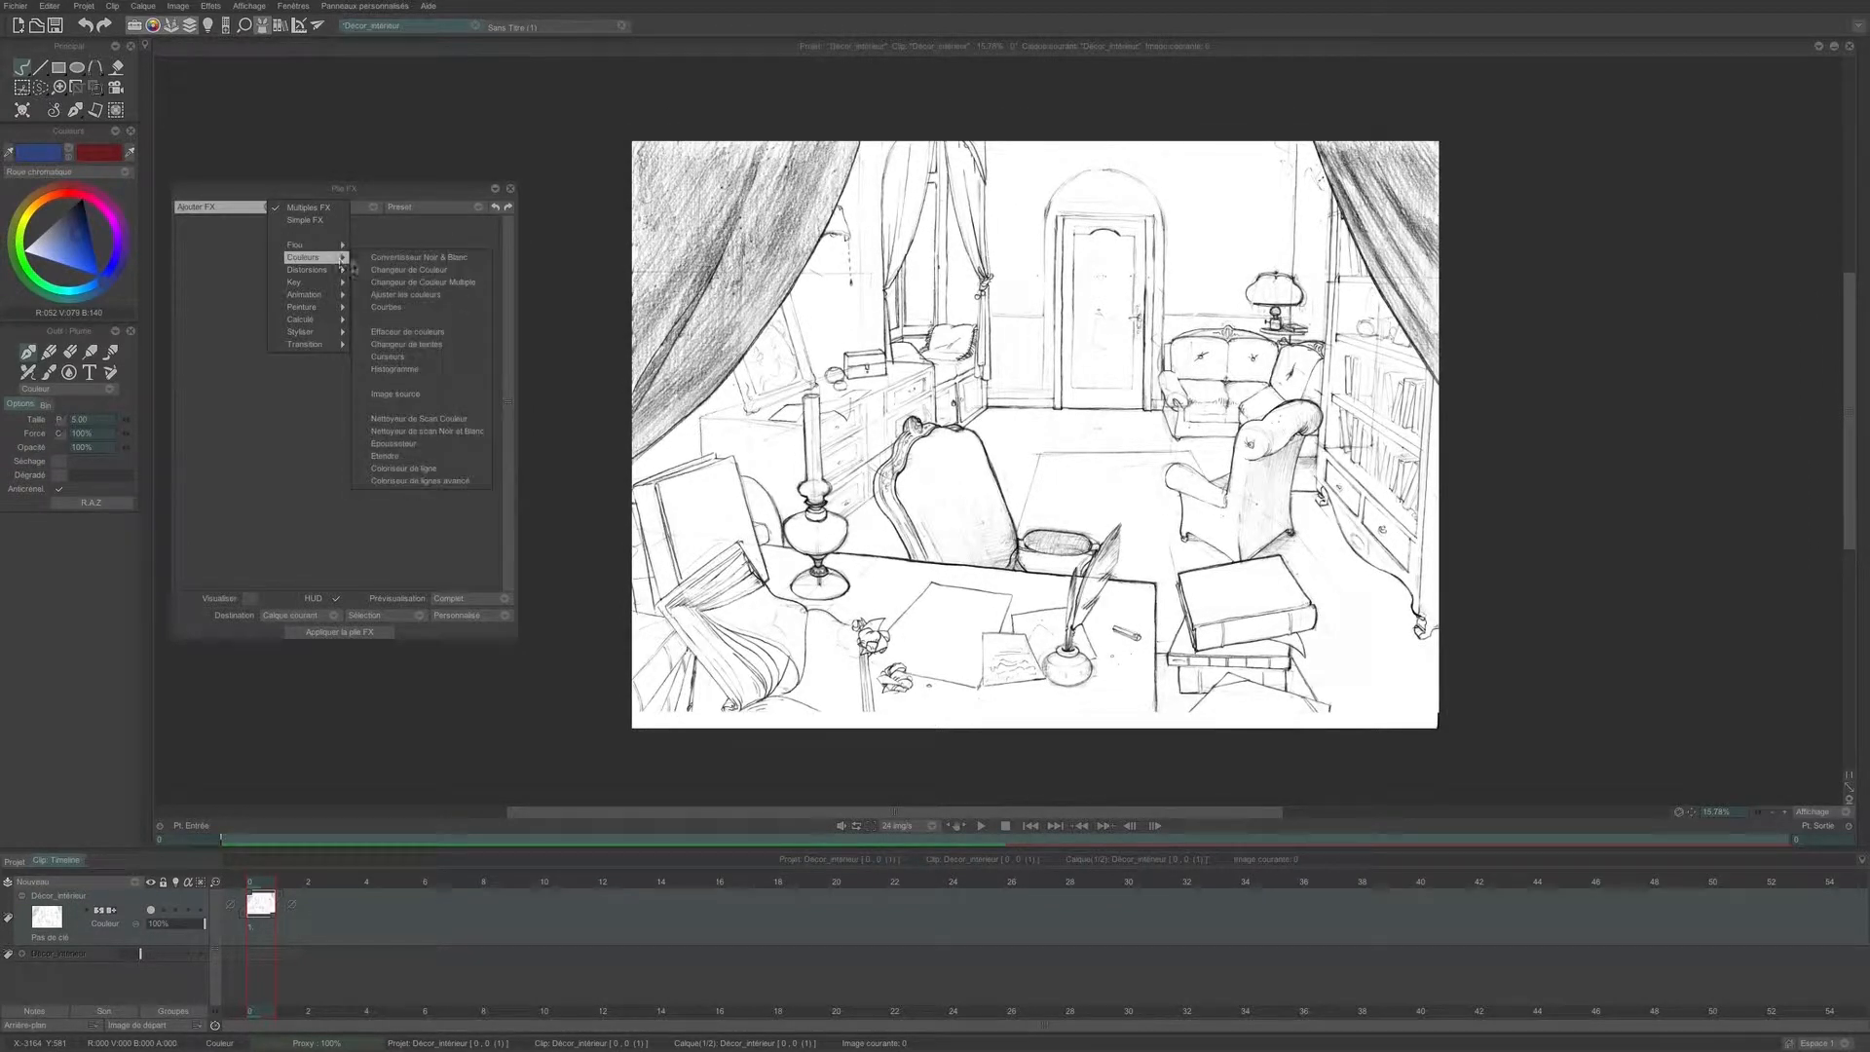
pyautogui.click(407, 447)
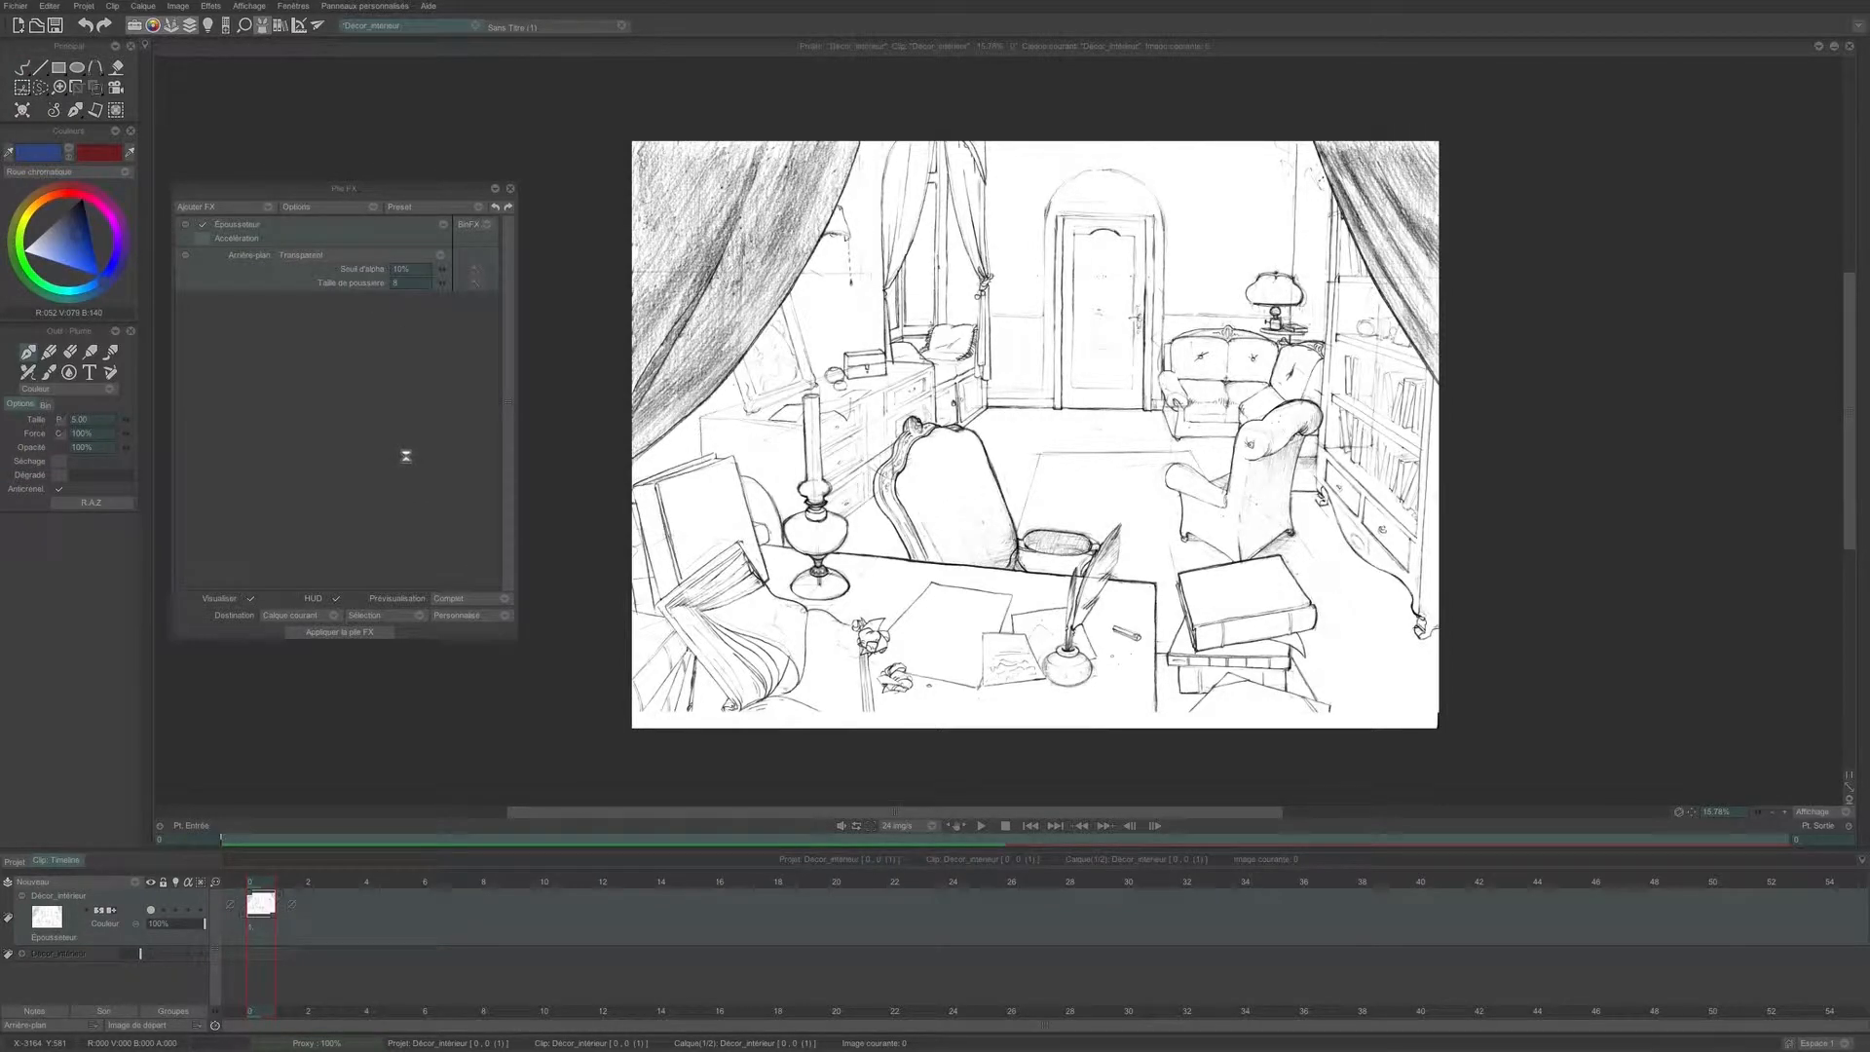
# - Try much higher dust sizes (Taille de poussière) and inspect the line work around the door and the desk chair
pyautogui.scroll(5, 1010, 446)
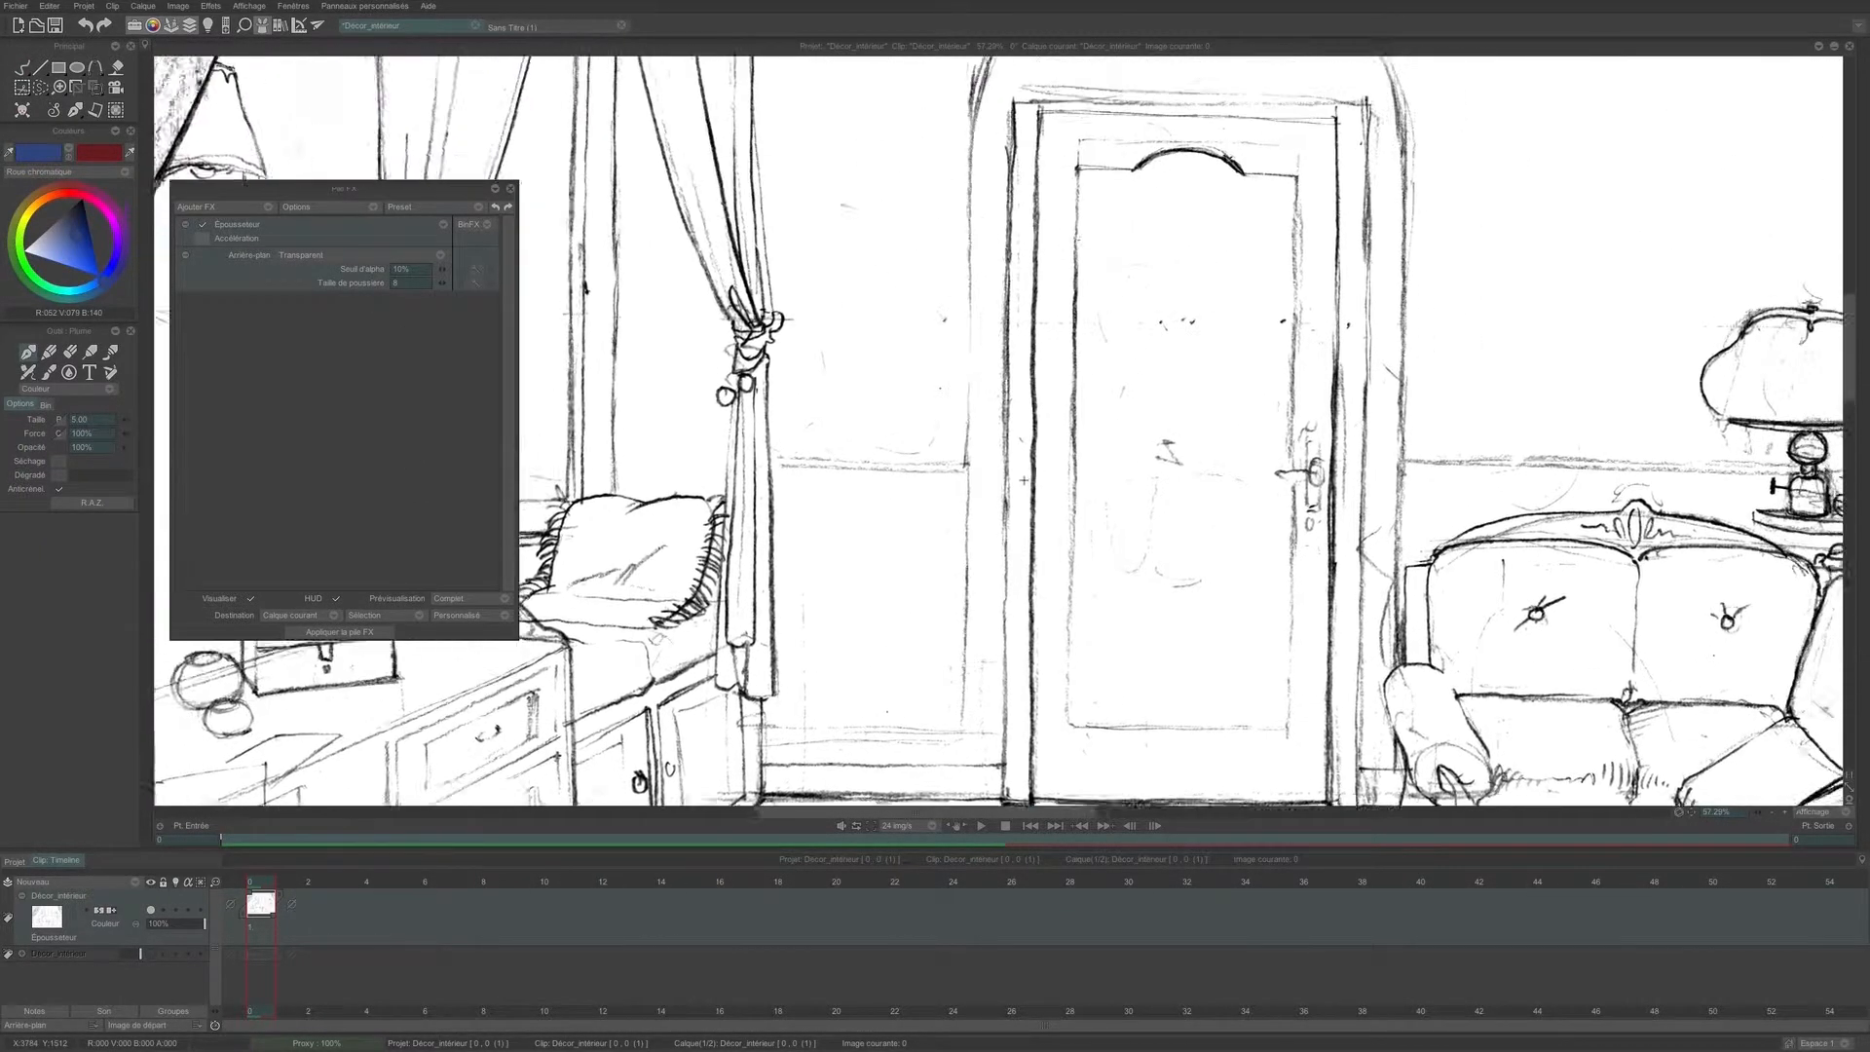
pyautogui.scroll(3, 1010, 445)
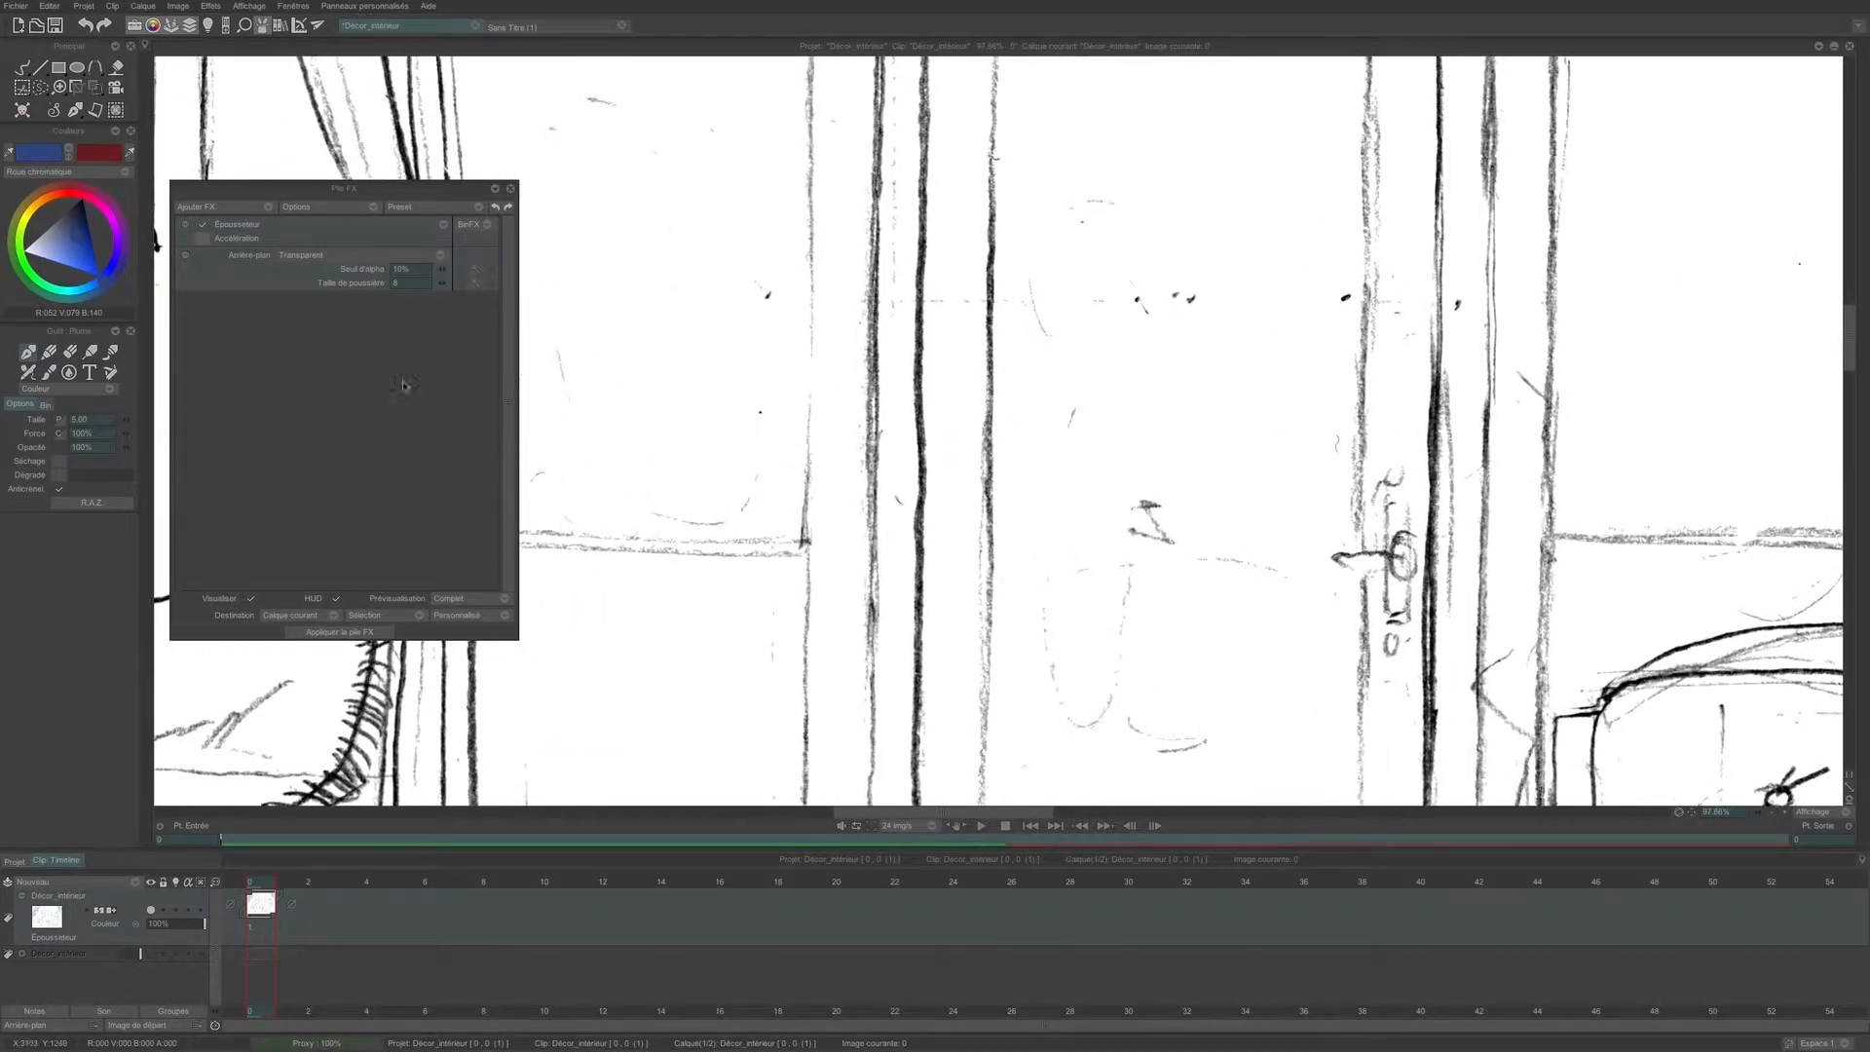
pyautogui.moveTo(448, 290); pyautogui.dragTo(593, 289)
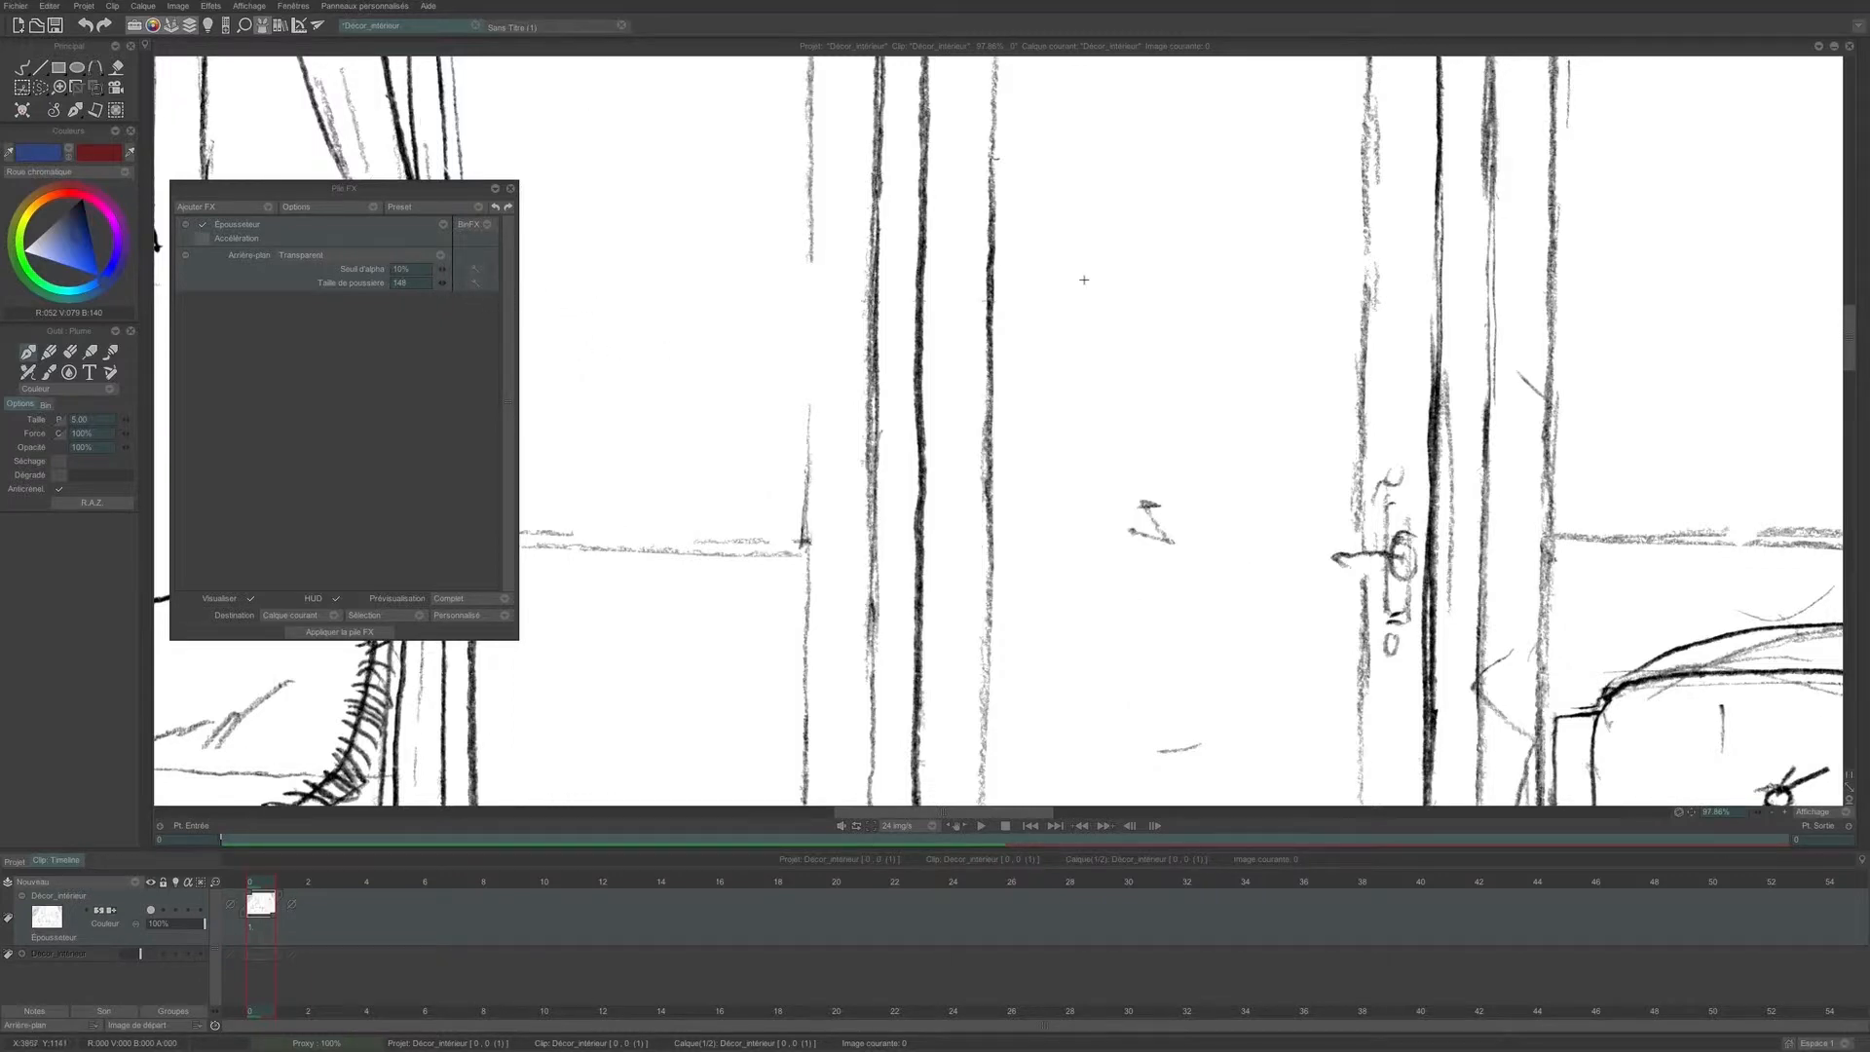
pyautogui.moveTo(1084, 280); pyautogui.dragTo(869, 609)
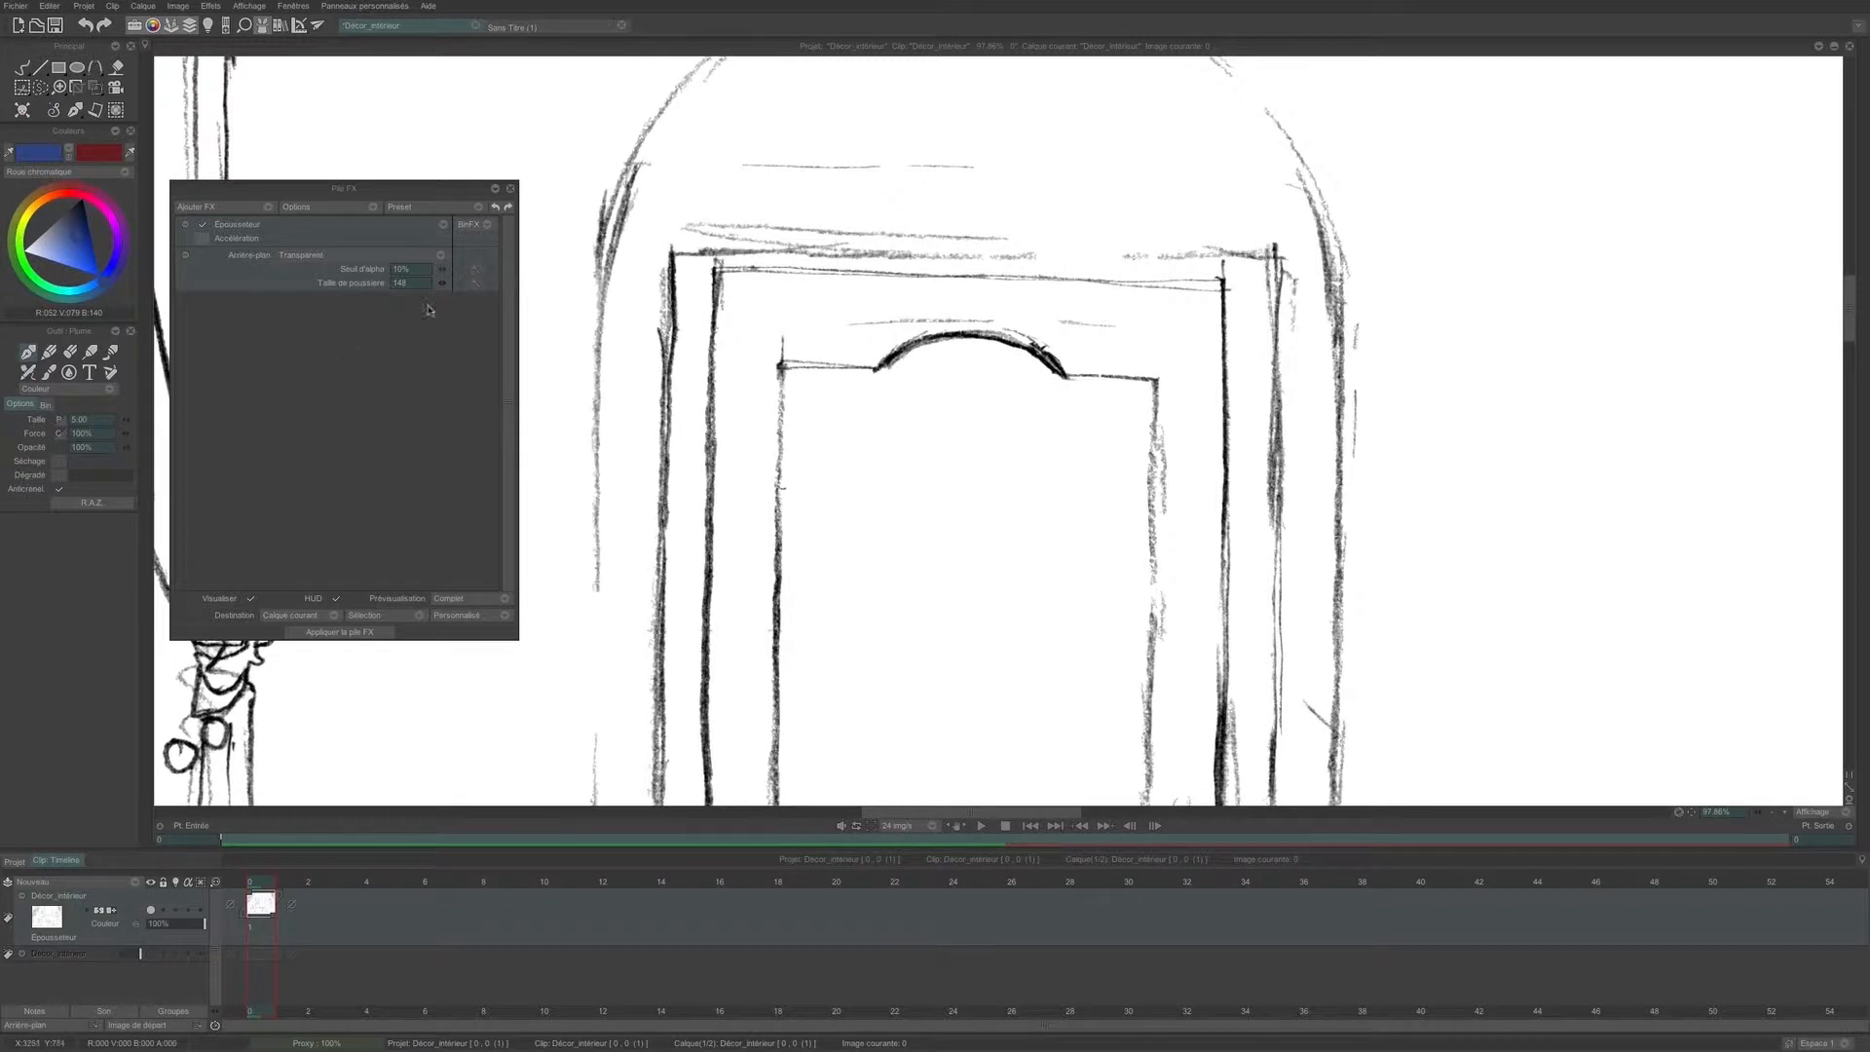
pyautogui.moveTo(446, 287); pyautogui.dragTo(614, 288)
pyautogui.moveTo(979, 504); pyautogui.dragTo(1183, 101)
pyautogui.moveTo(780, 562); pyautogui.dragTo(1353, 175)
pyautogui.moveTo(862, 545); pyautogui.dragTo(1117, 279)
pyautogui.moveTo(880, 506); pyautogui.dragTo(951, 207)
pyautogui.moveTo(1003, 433); pyautogui.dragTo(823, 270)
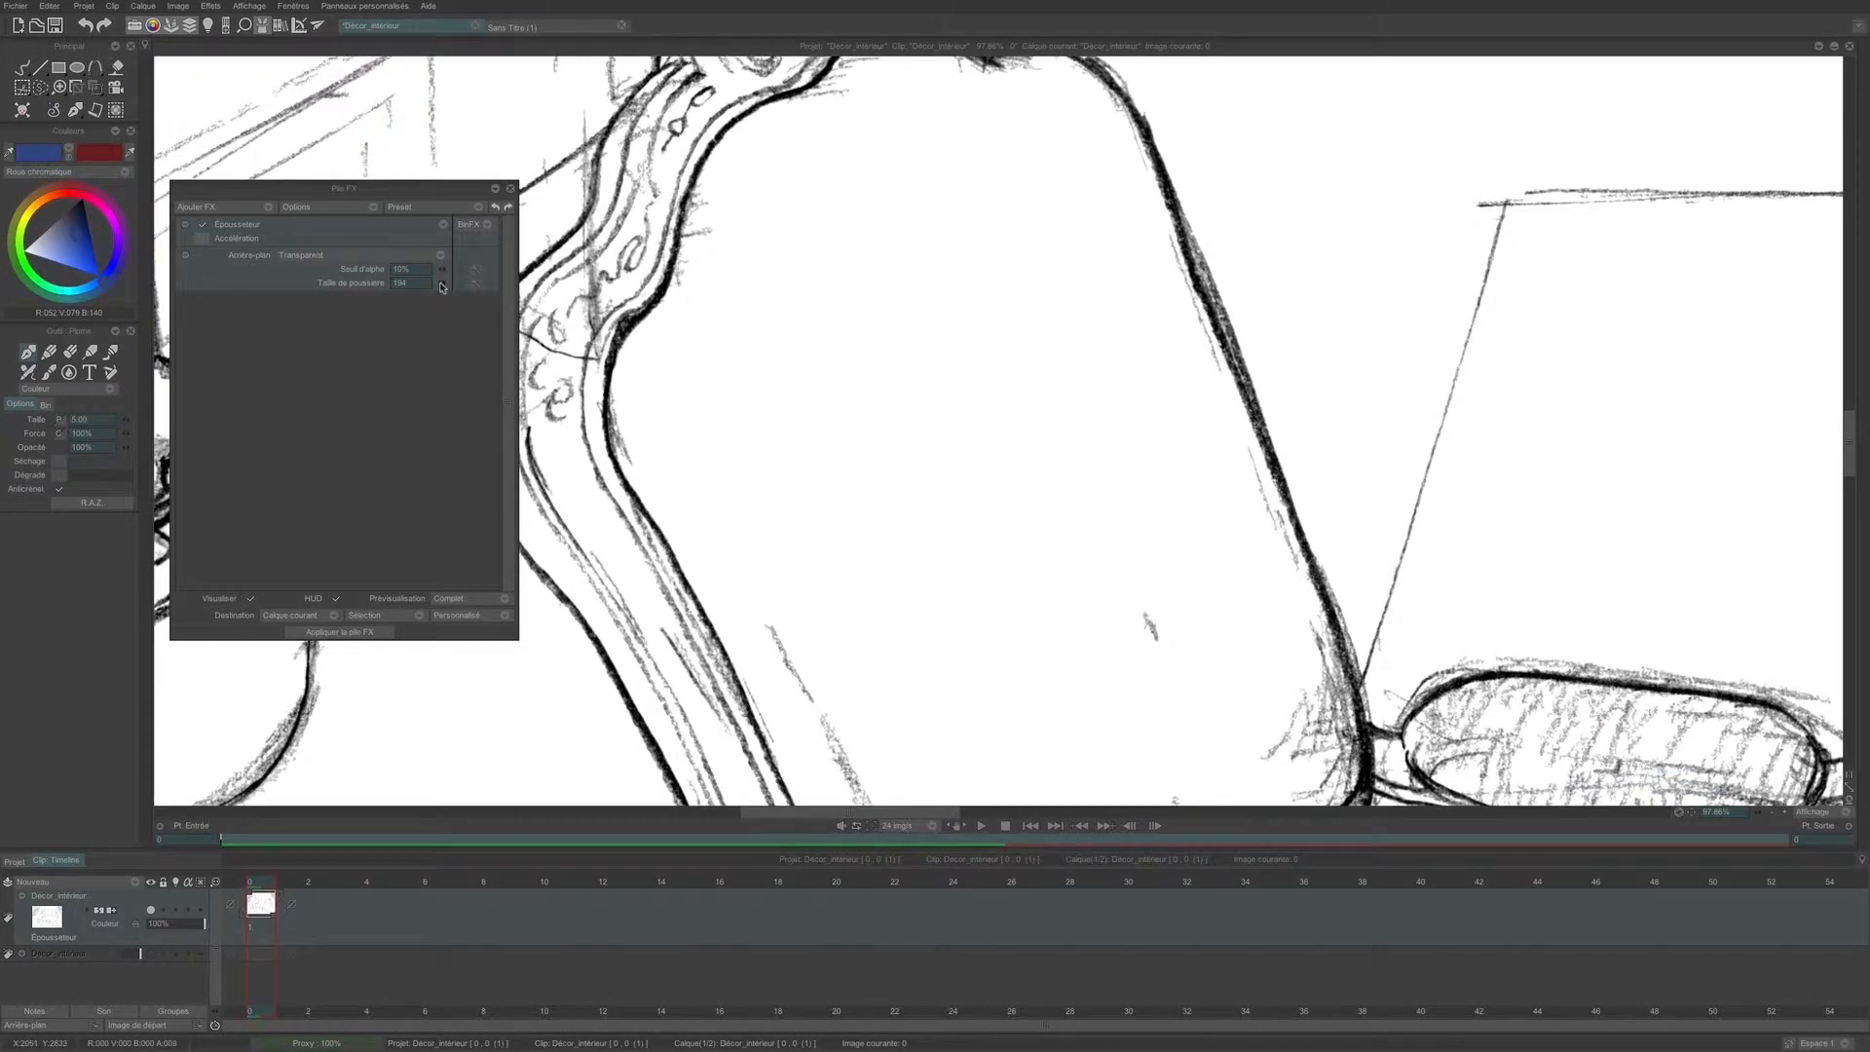
# - Lower the dust size (Taille de poussière) to keep the chair's finer pencil strokes, and review the whole drawing
pyautogui.moveTo(443, 287); pyautogui.dragTo(317, 298)
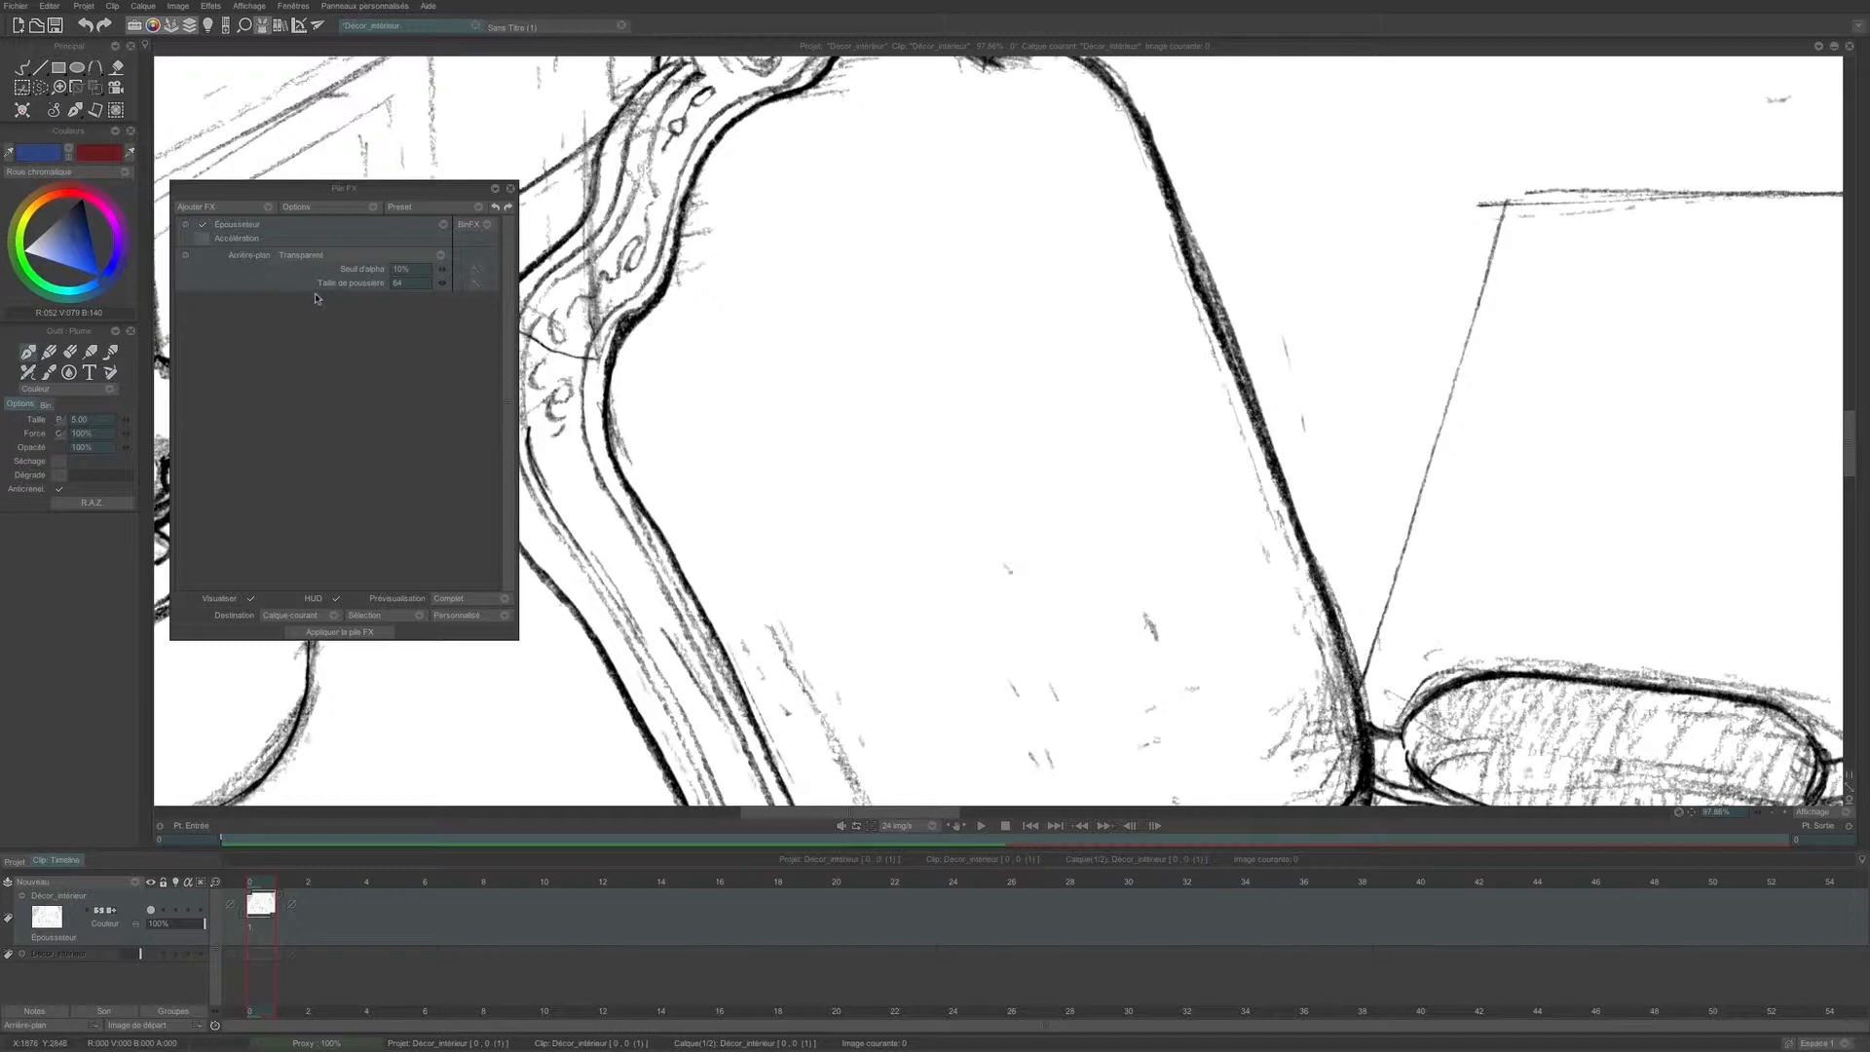
pyautogui.moveTo(916, 450); pyautogui.dragTo(718, 65)
pyautogui.moveTo(682, 438); pyautogui.dragTo(1103, 237)
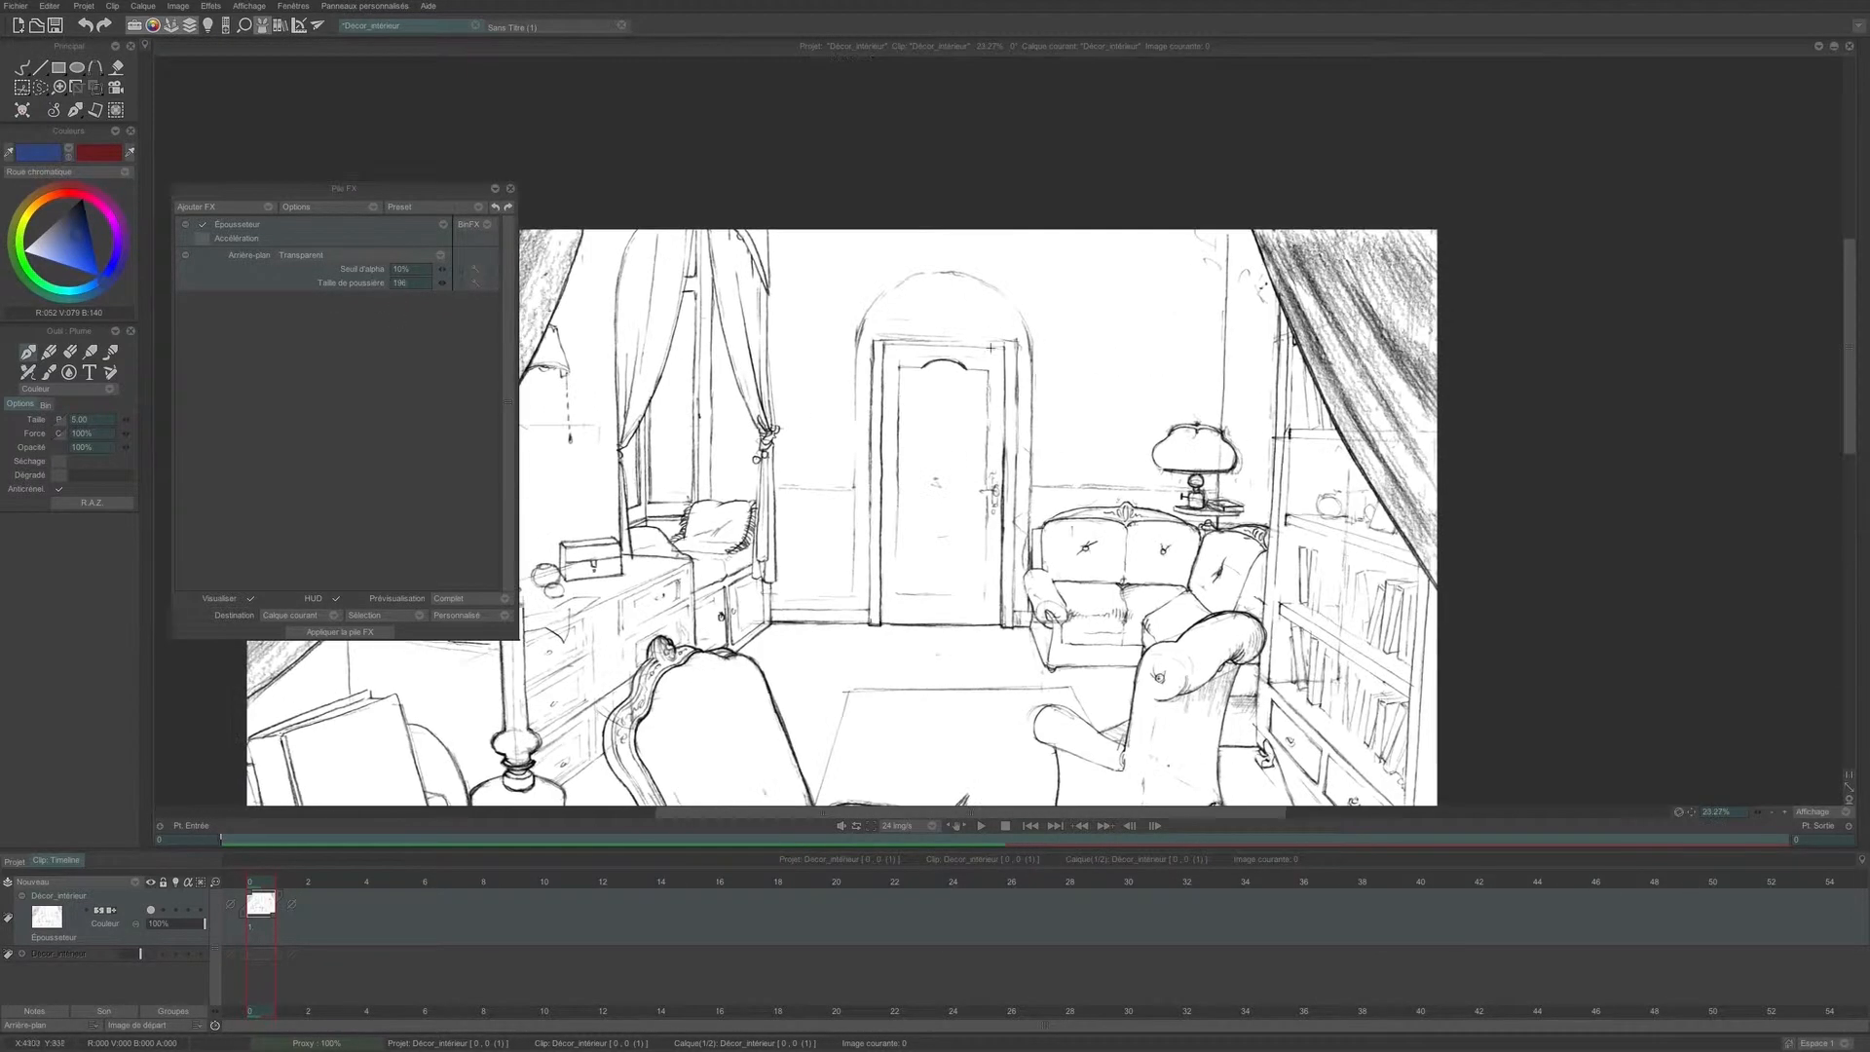
# - Draw a freehand selection around the faint strokes above the door frame and invert it to protect them from the dust removal
pyautogui.scroll(9, 990, 345)
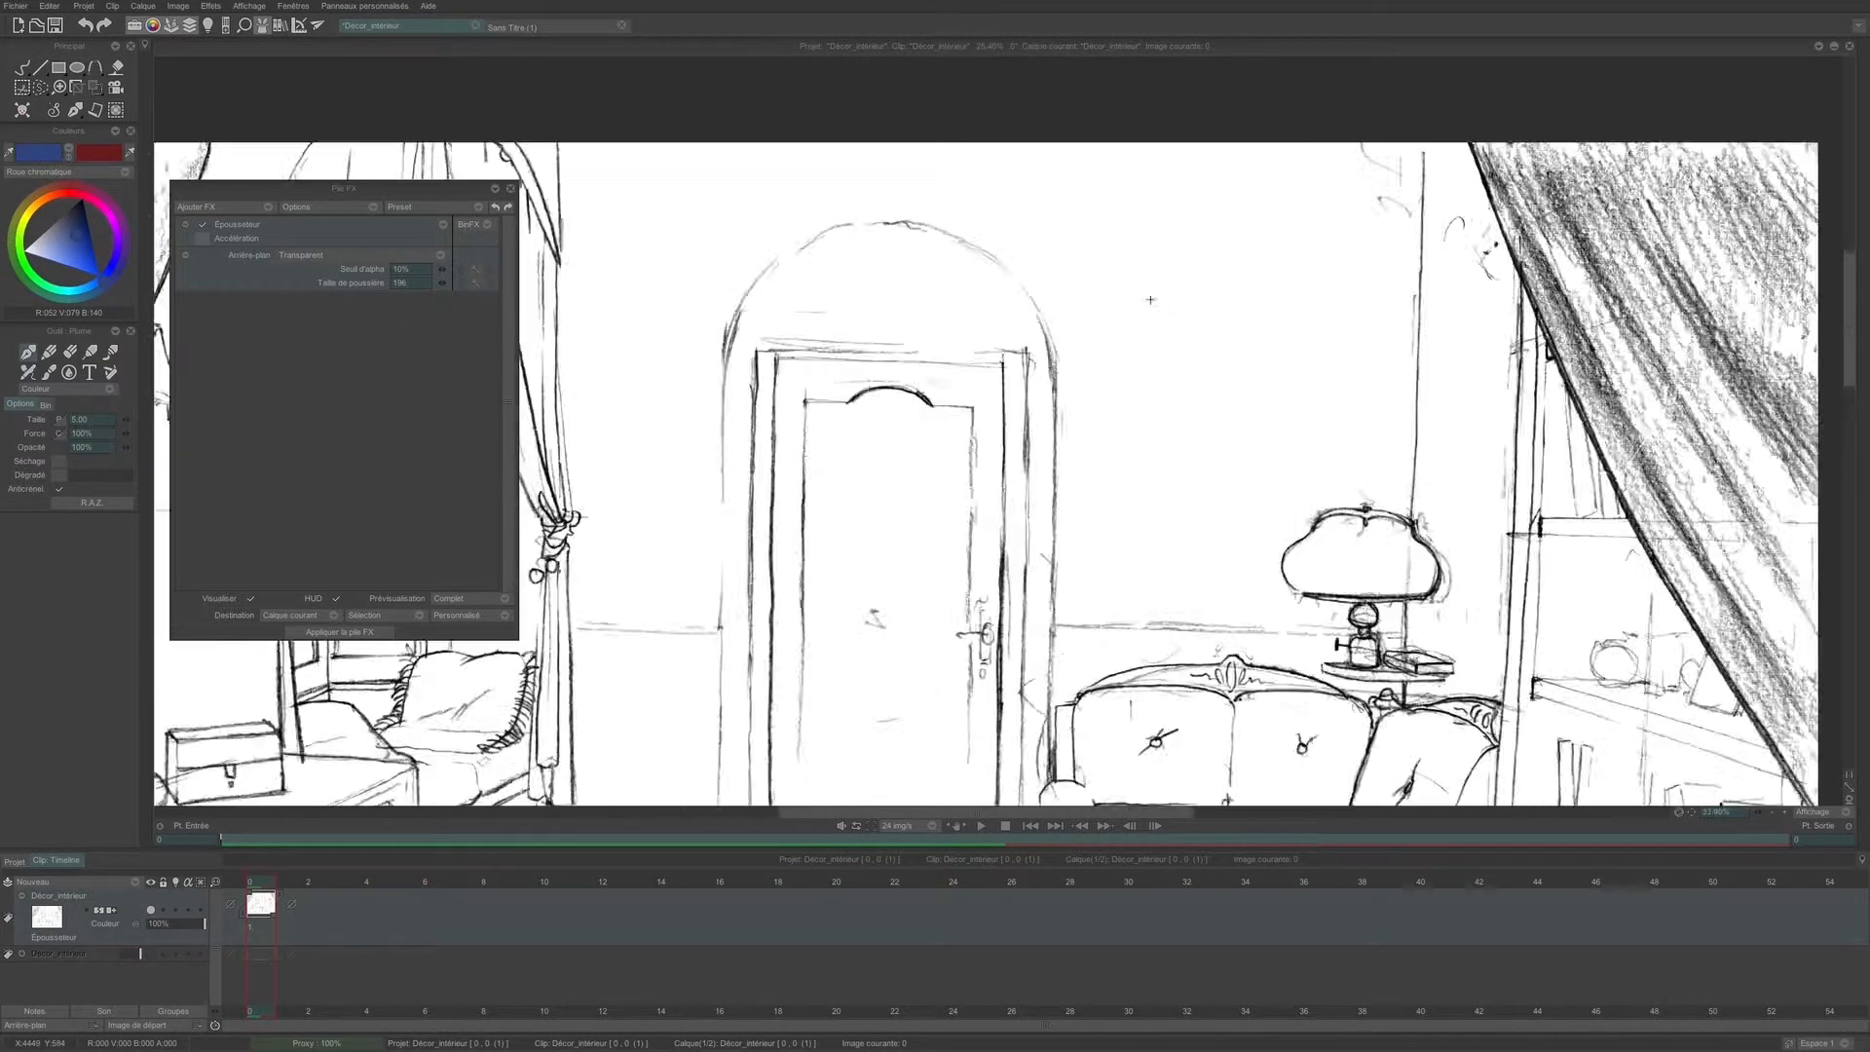
pyautogui.click(250, 600)
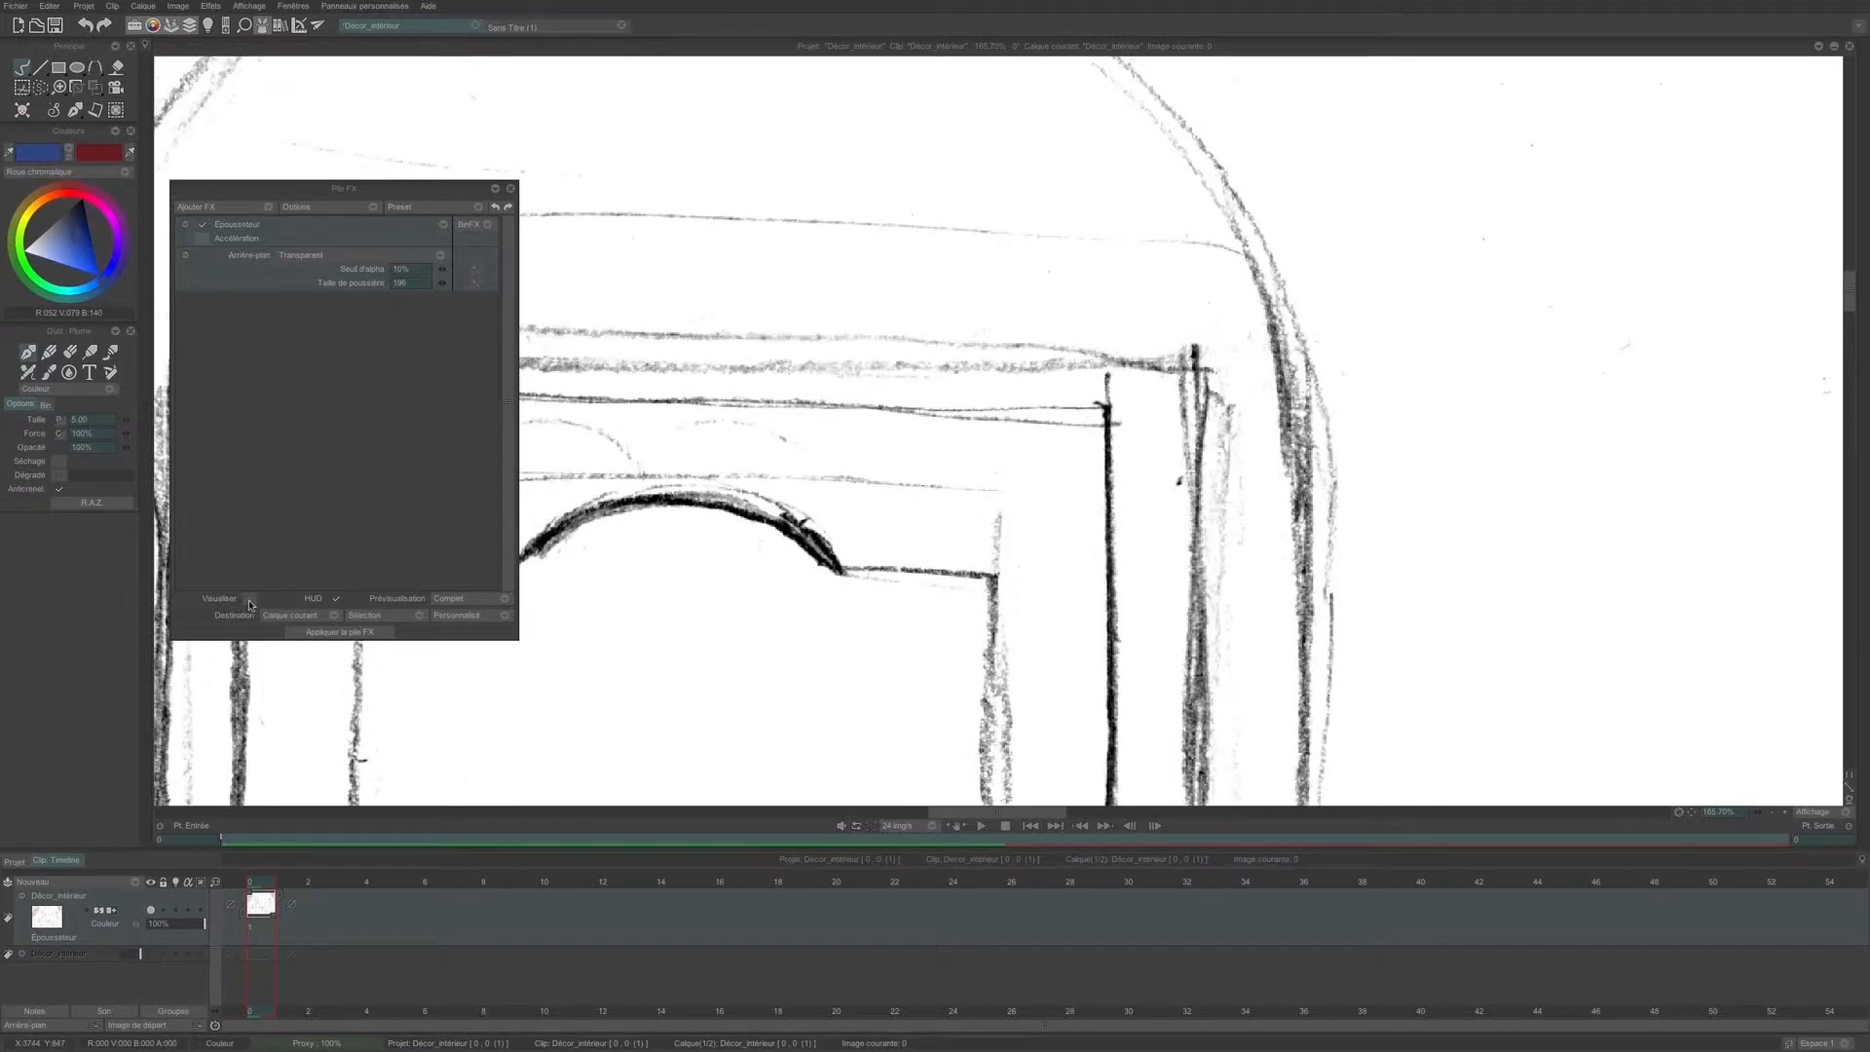
pyautogui.click(41, 88)
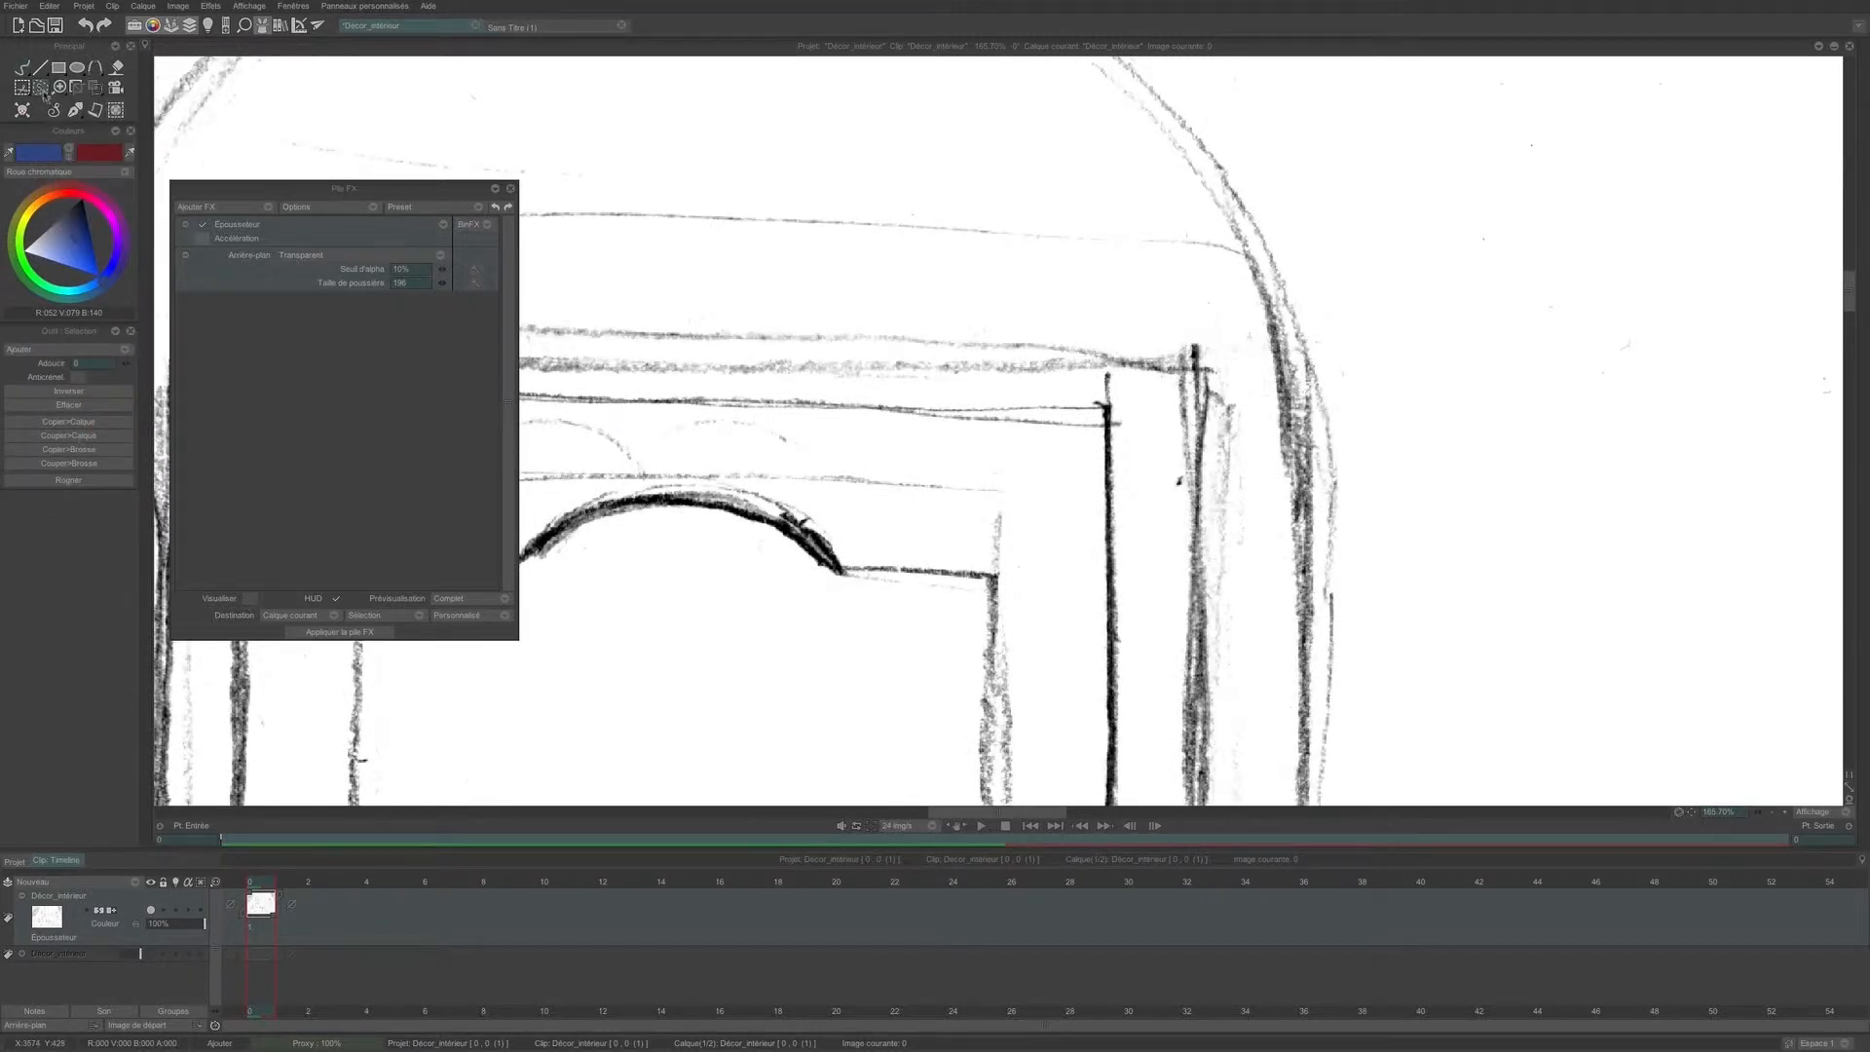
pyautogui.click(249, 600)
pyautogui.click(250, 600)
pyautogui.moveTo(793, 379)
pyautogui.mouseDown()
pyautogui.moveTo(1062, 379)
pyautogui.moveTo(1093, 360)
pyautogui.moveTo(1031, 331)
pyautogui.moveTo(781, 322)
pyautogui.moveTo(737, 359)
pyautogui.moveTo(785, 386)
pyautogui.mouseUp()
pyautogui.click(112, 392)
pyautogui.scroll(-10, 1065, 284)
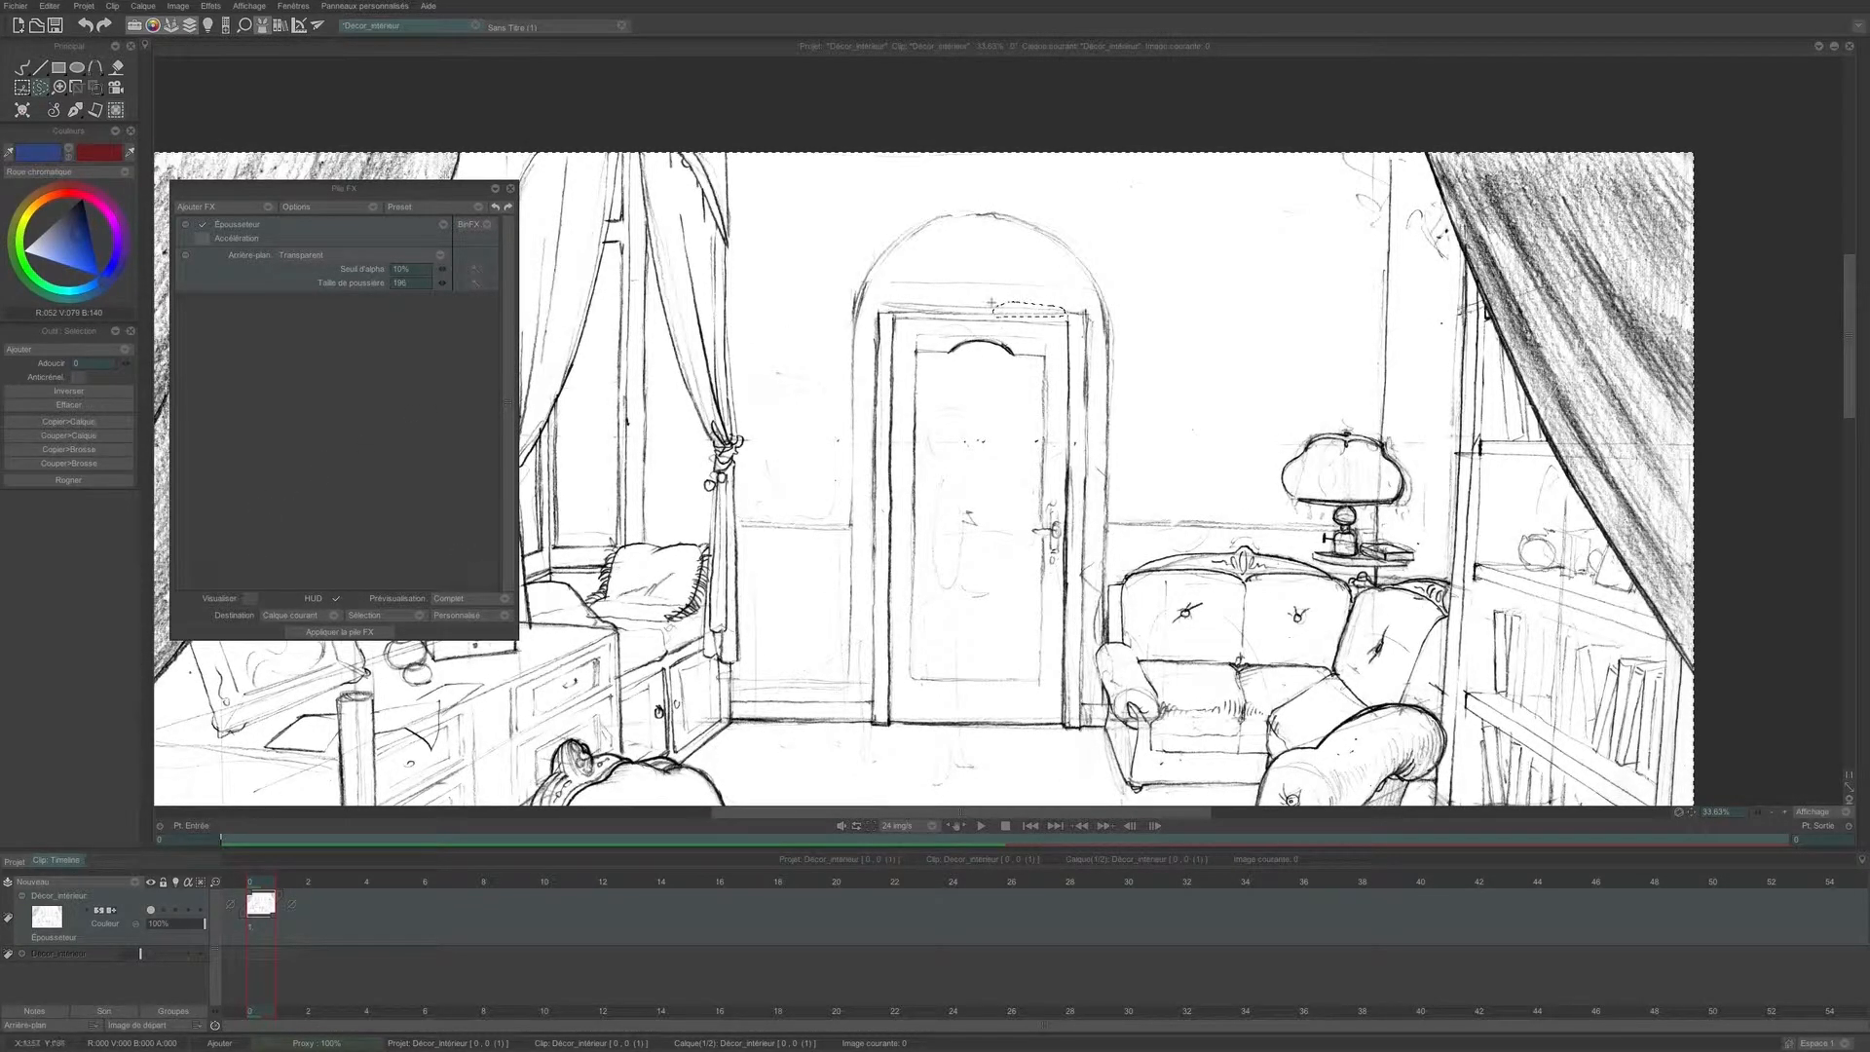
pyautogui.scroll(6, 989, 302)
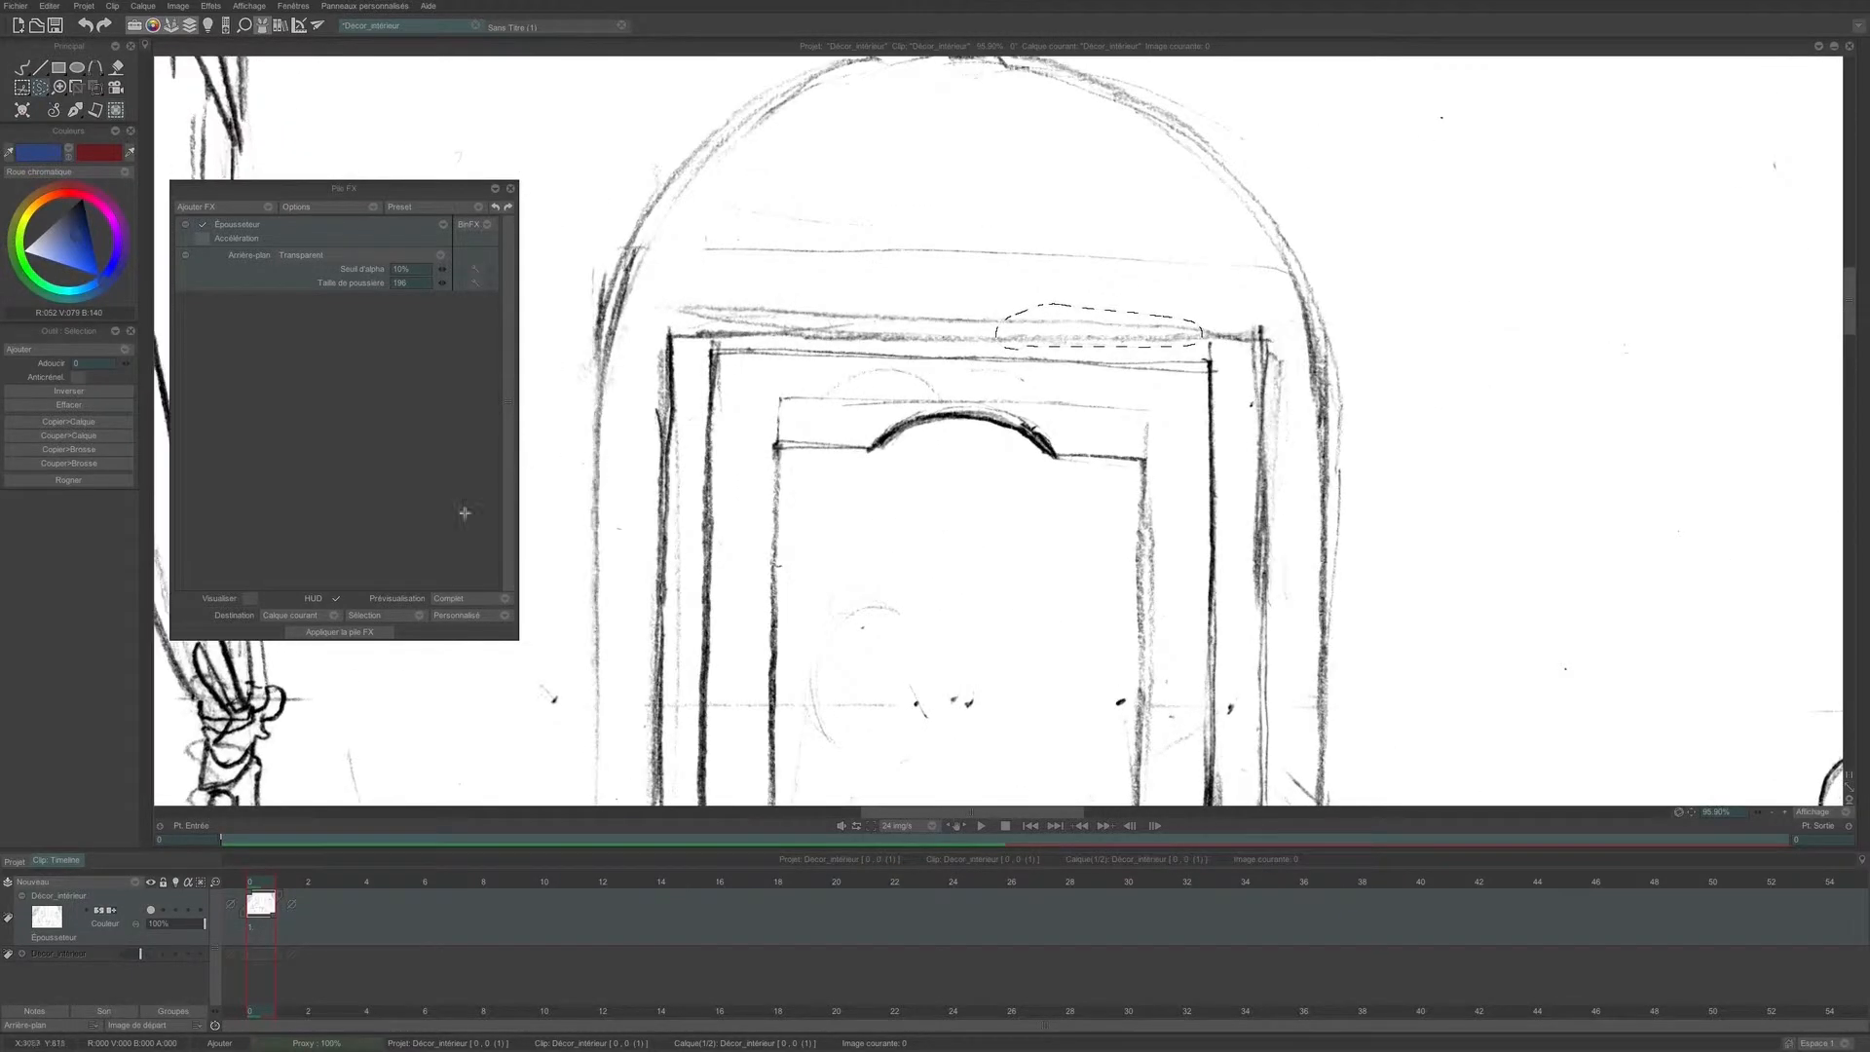
pyautogui.click(250, 599)
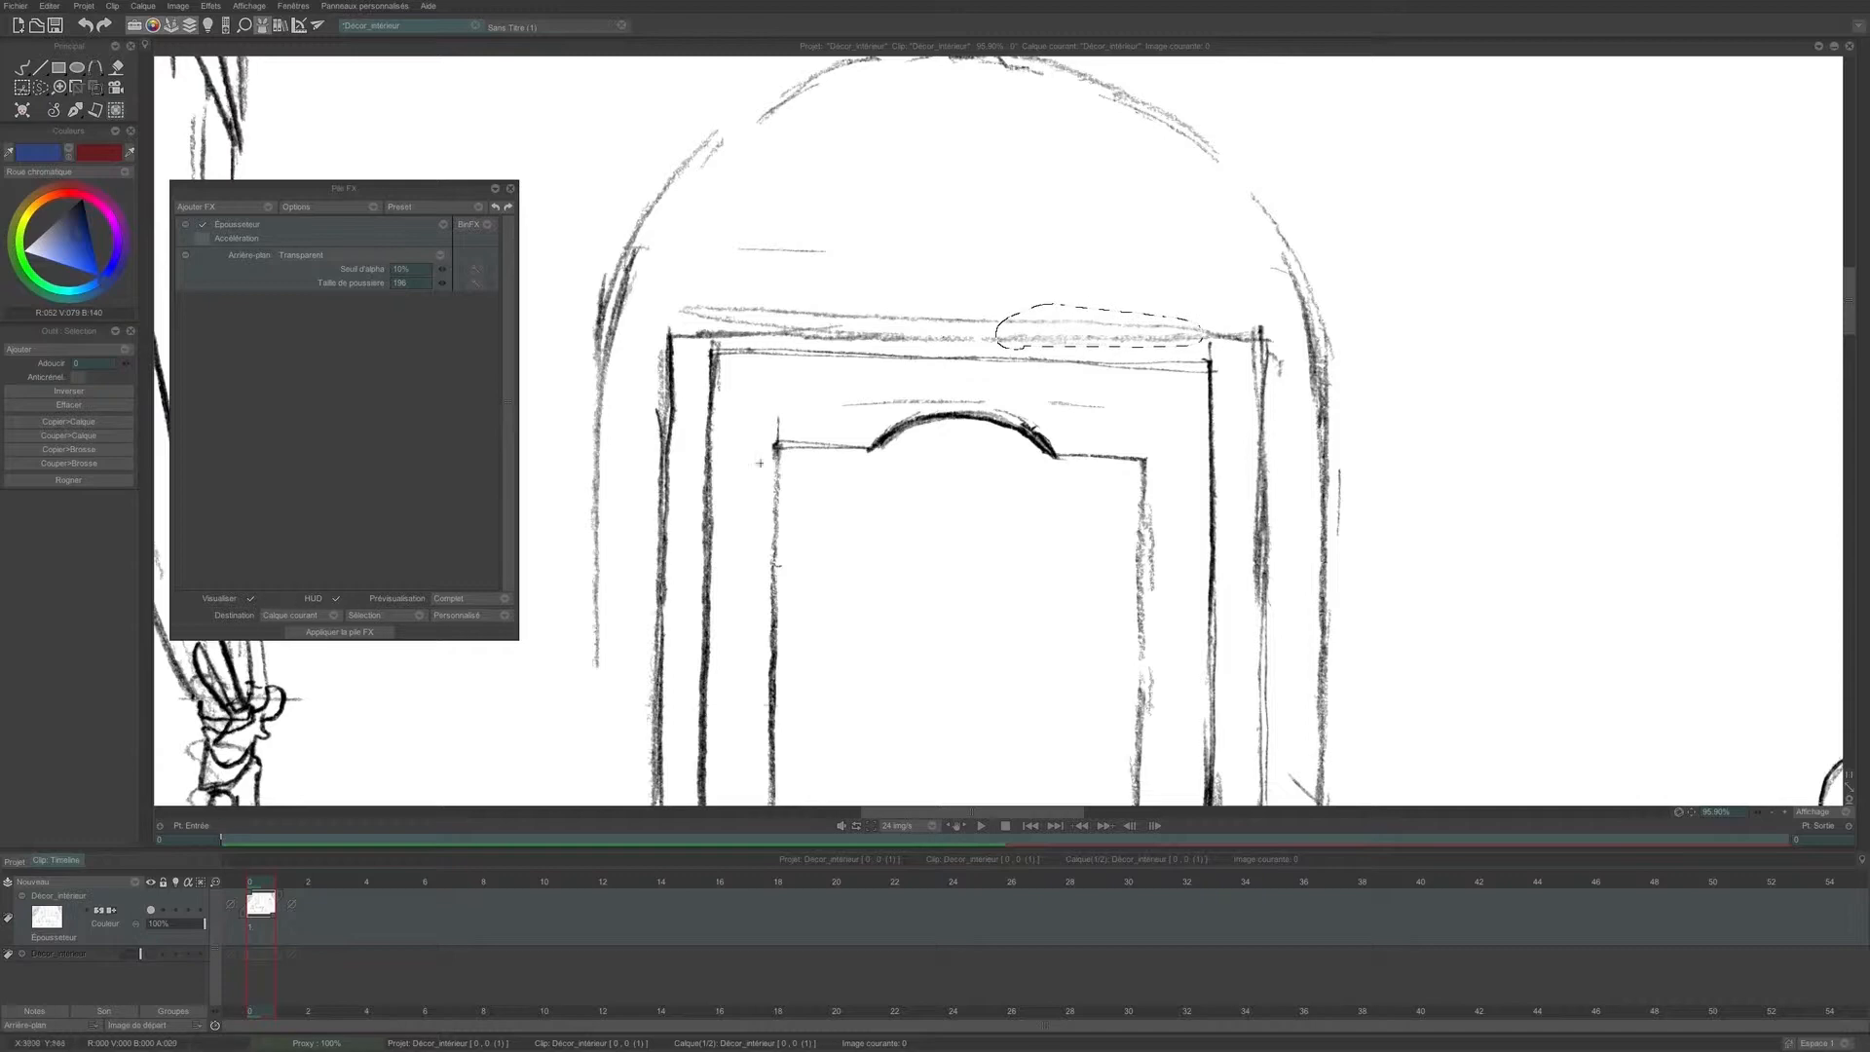
# - Switch the selection mode to Soustraire and subtract the missing stretch of the vertical wall line beside the door from the selection
pyautogui.moveTo(915, 494)
pyautogui.mouseDown()
pyautogui.moveTo(1032, 355)
pyautogui.moveTo(1067, 196)
pyautogui.mouseUp()
pyautogui.moveTo(828, 387); pyautogui.dragTo(532, 439)
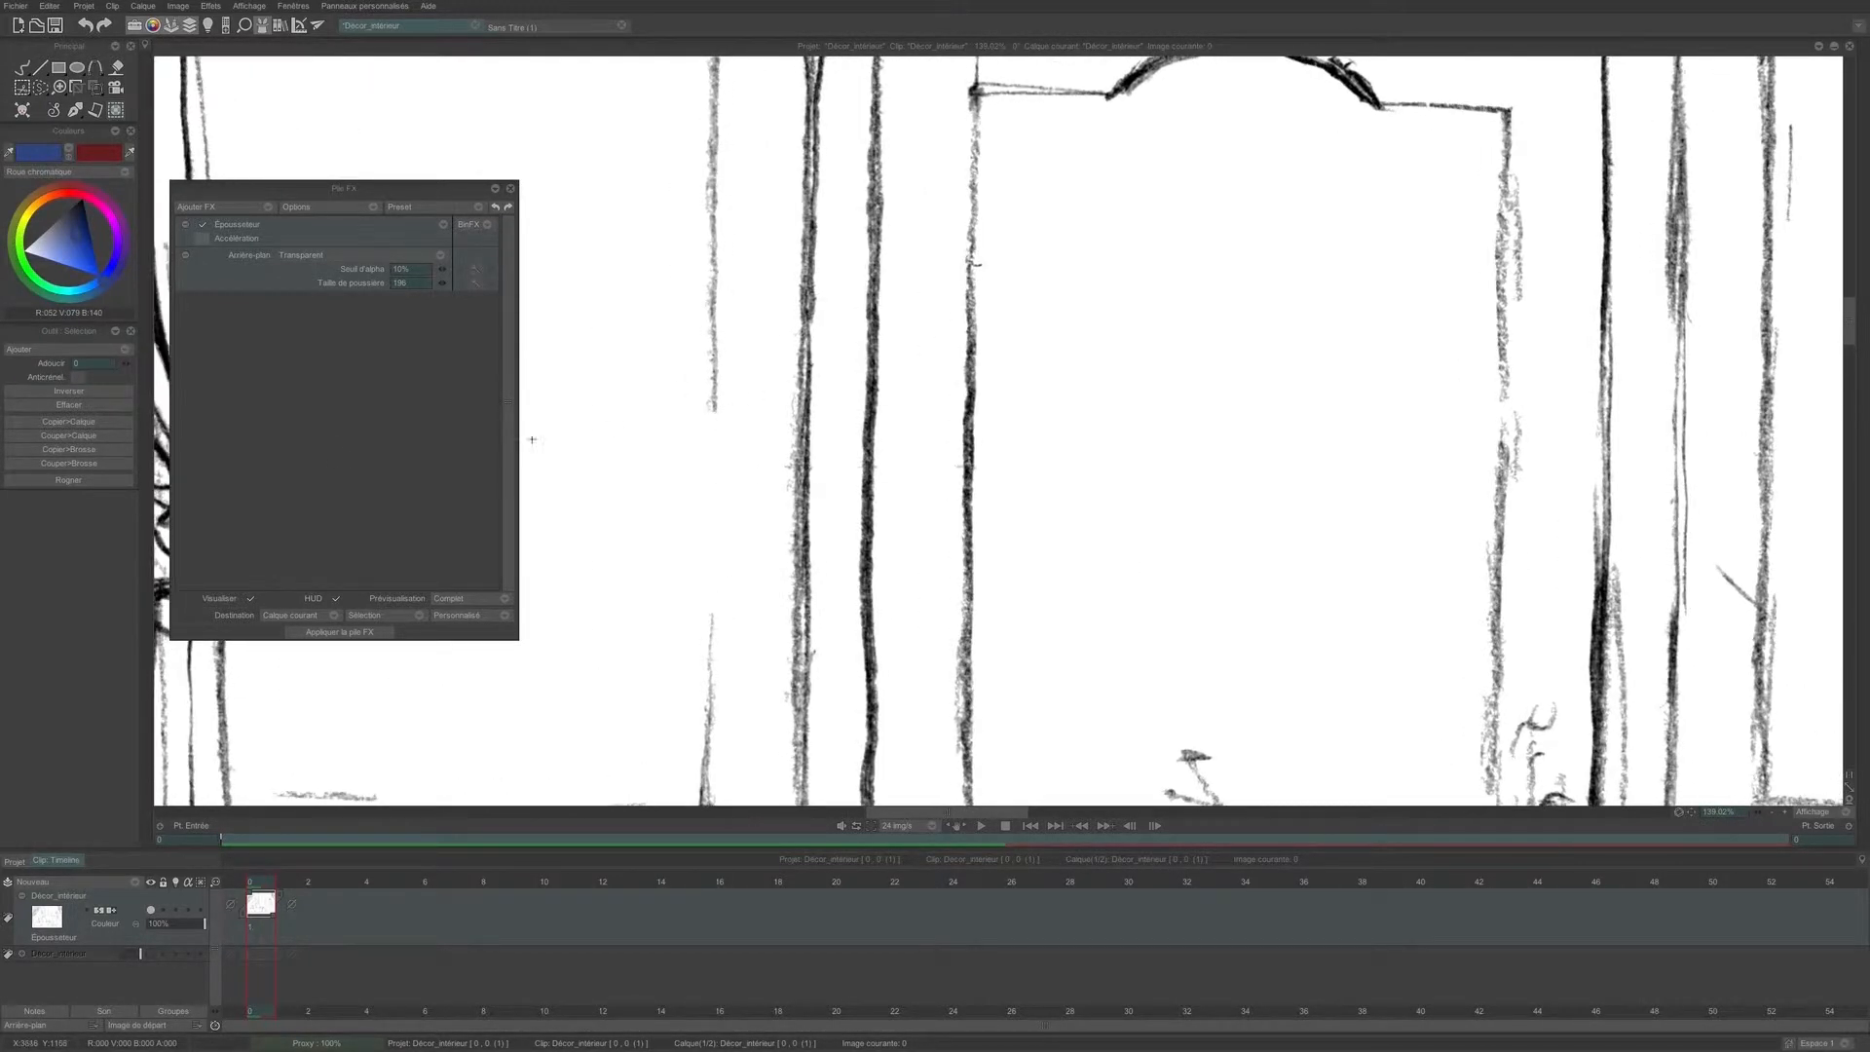
pyautogui.click(101, 353)
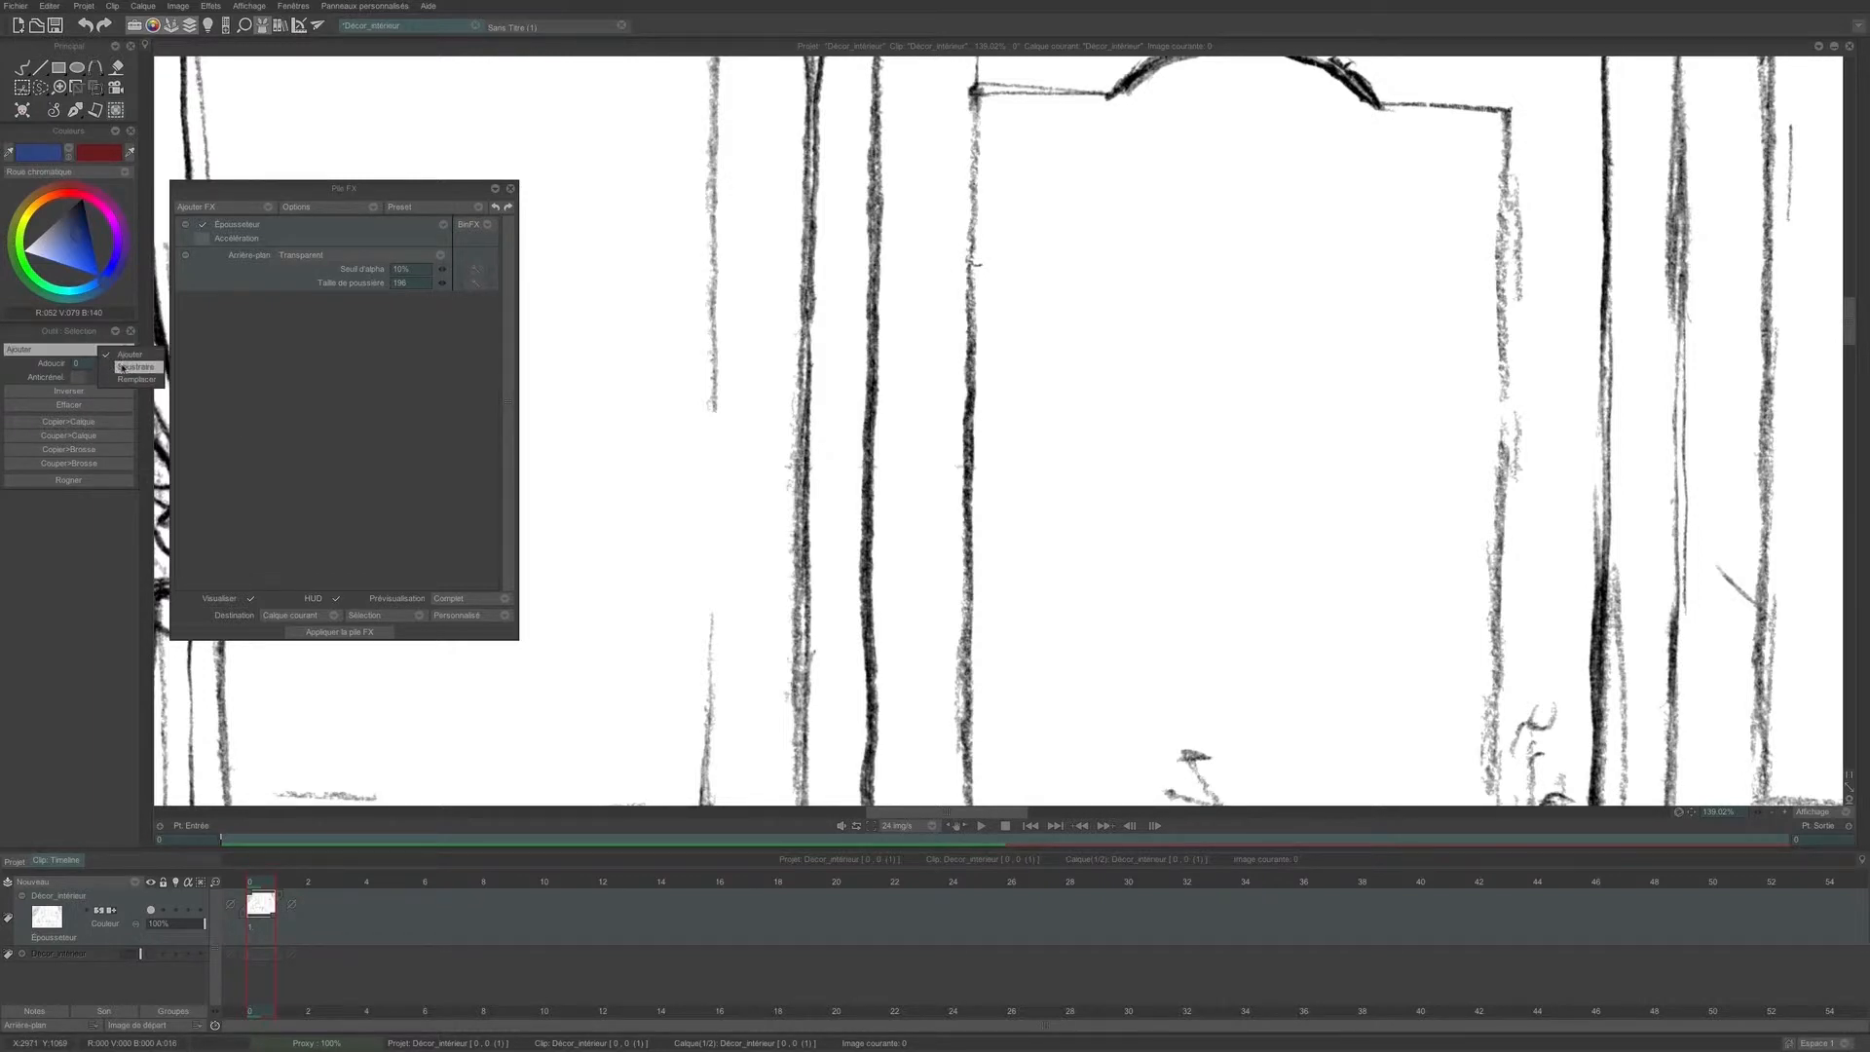
pyautogui.click(135, 366)
pyautogui.moveTo(660, 363); pyautogui.dragTo(772, 299)
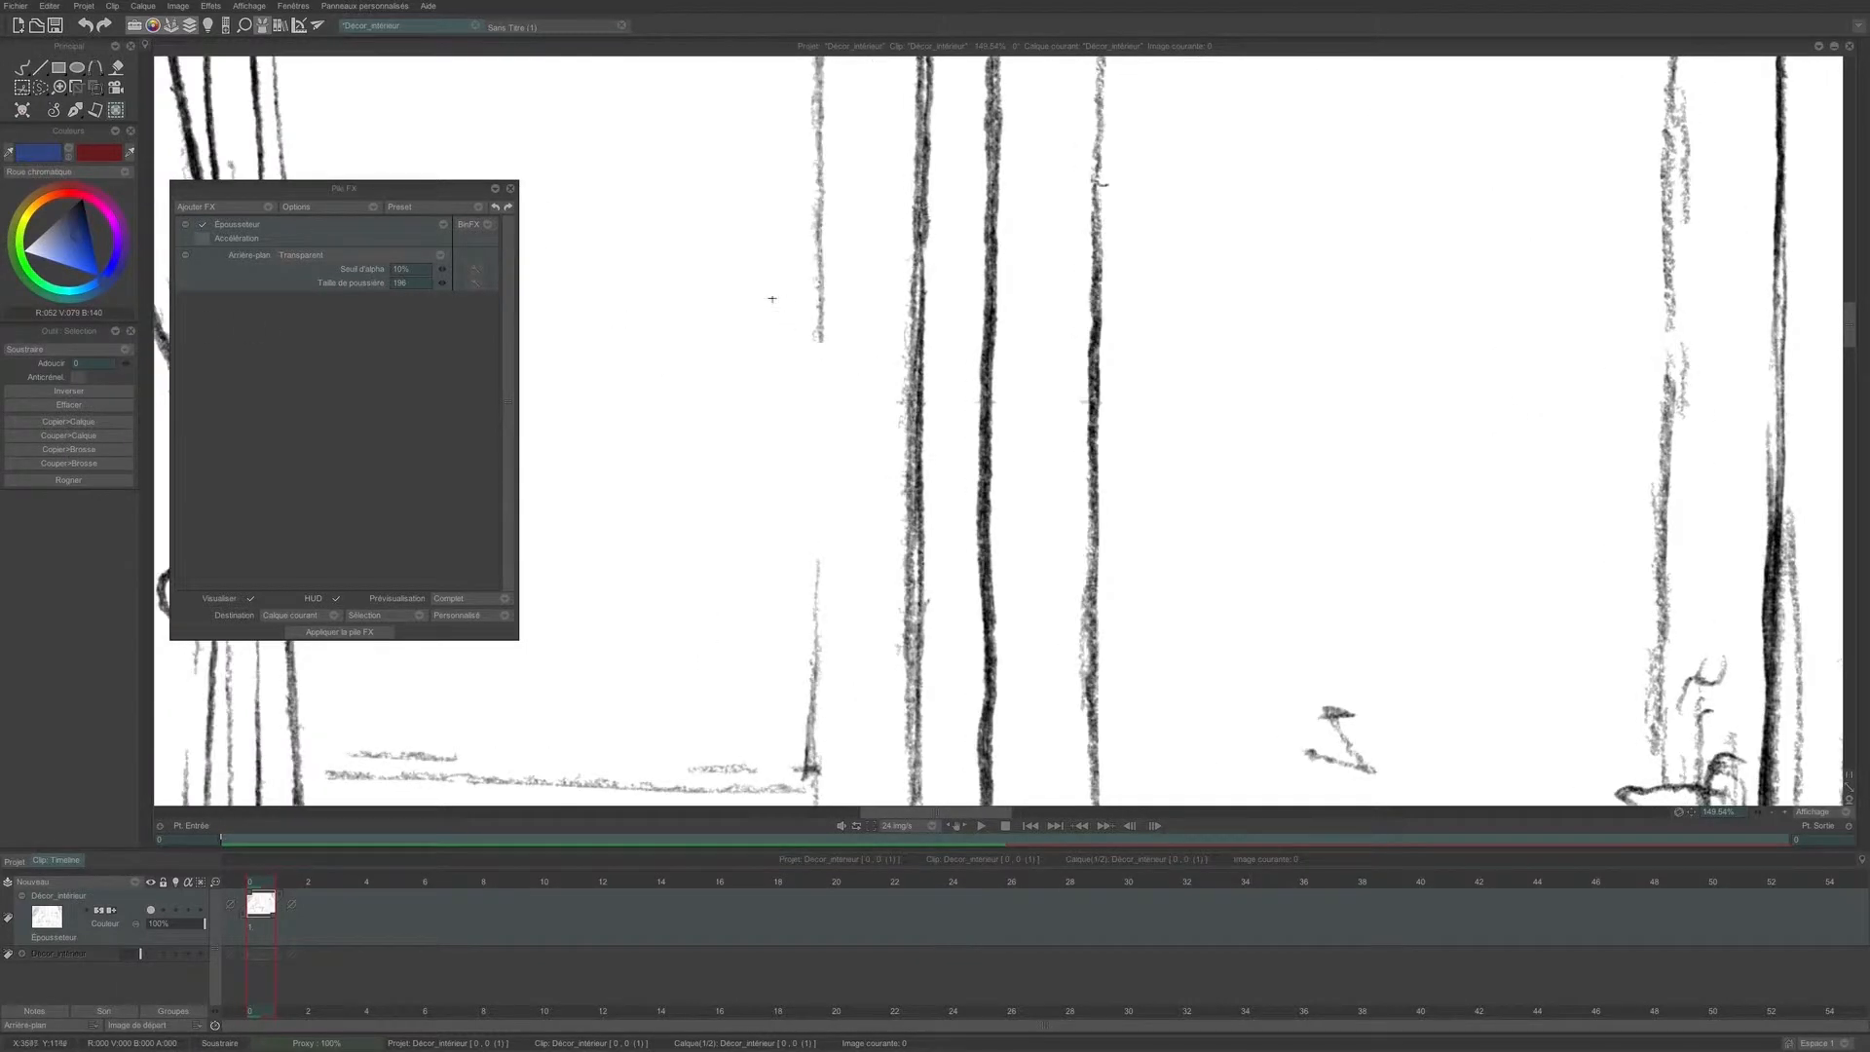
pyautogui.click(251, 597)
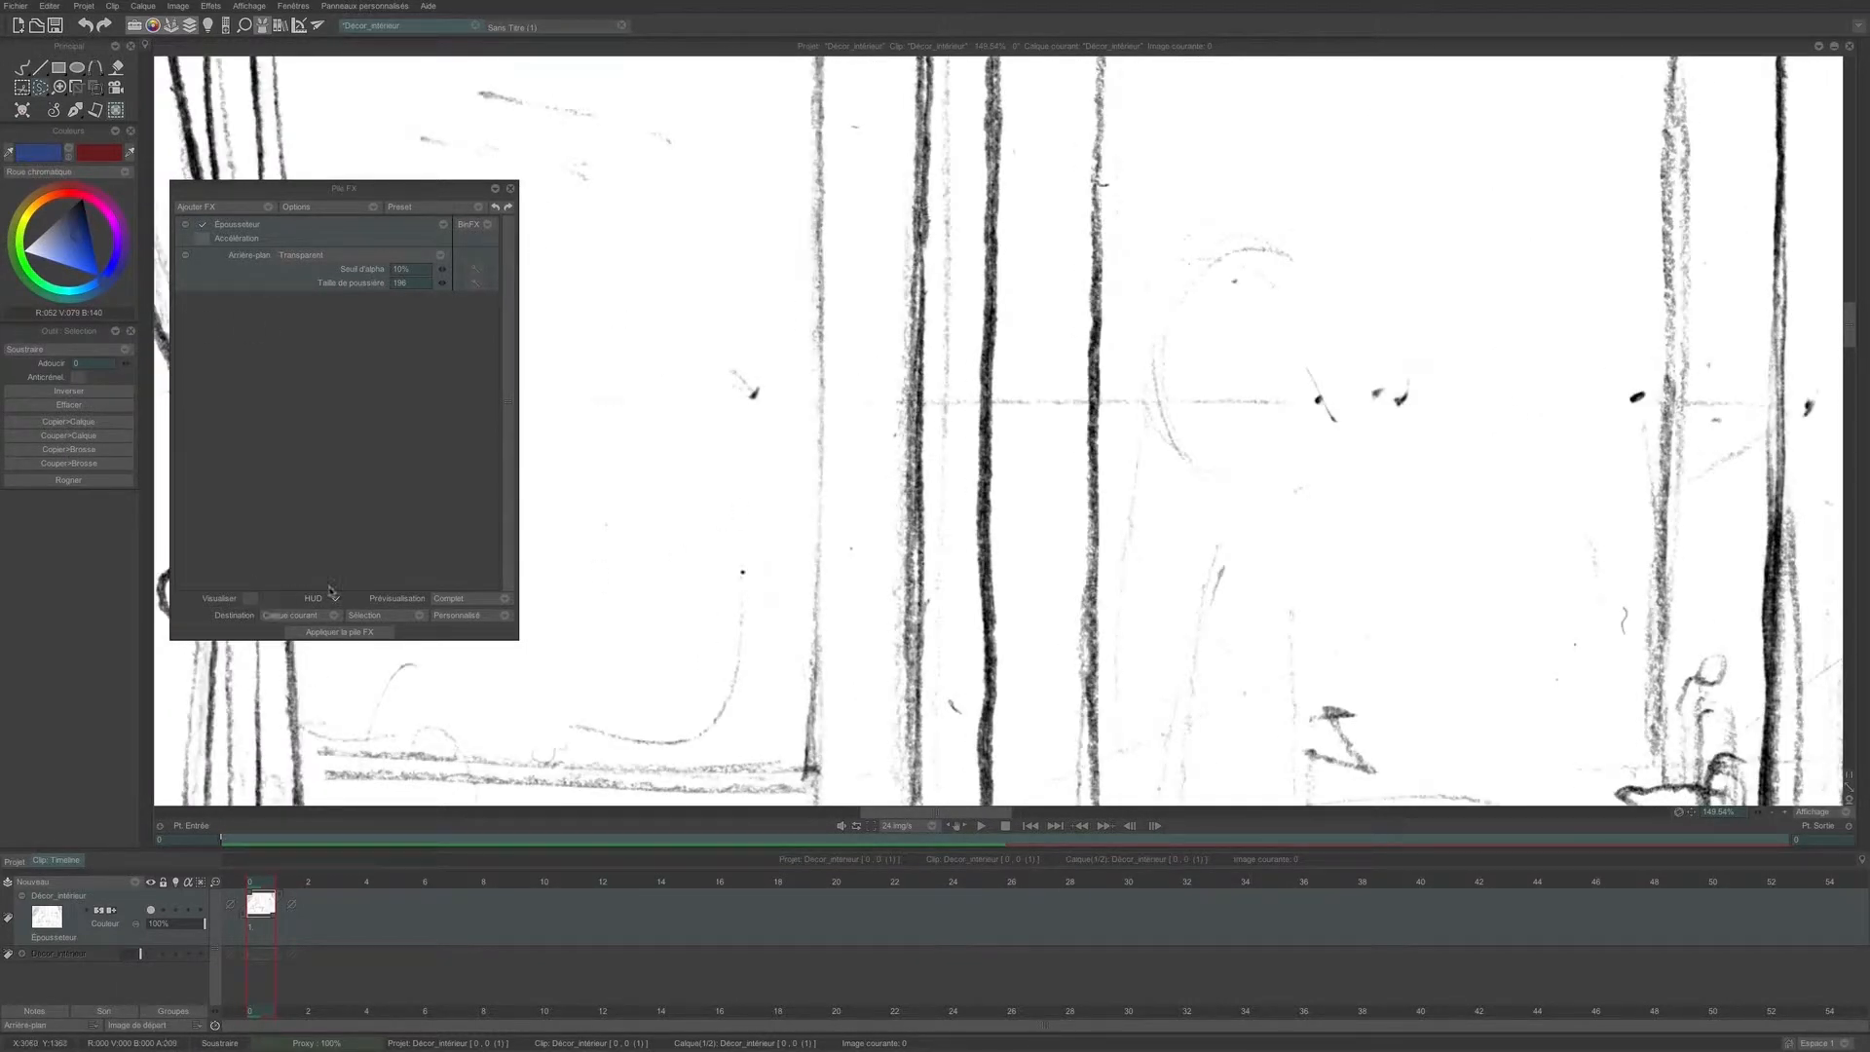
pyautogui.moveTo(791, 581)
pyautogui.mouseDown()
pyautogui.moveTo(814, 299)
pyautogui.moveTo(845, 378)
pyautogui.moveTo(847, 513)
pyautogui.moveTo(830, 615)
pyautogui.moveTo(794, 583)
pyautogui.mouseUp()
pyautogui.click(250, 597)
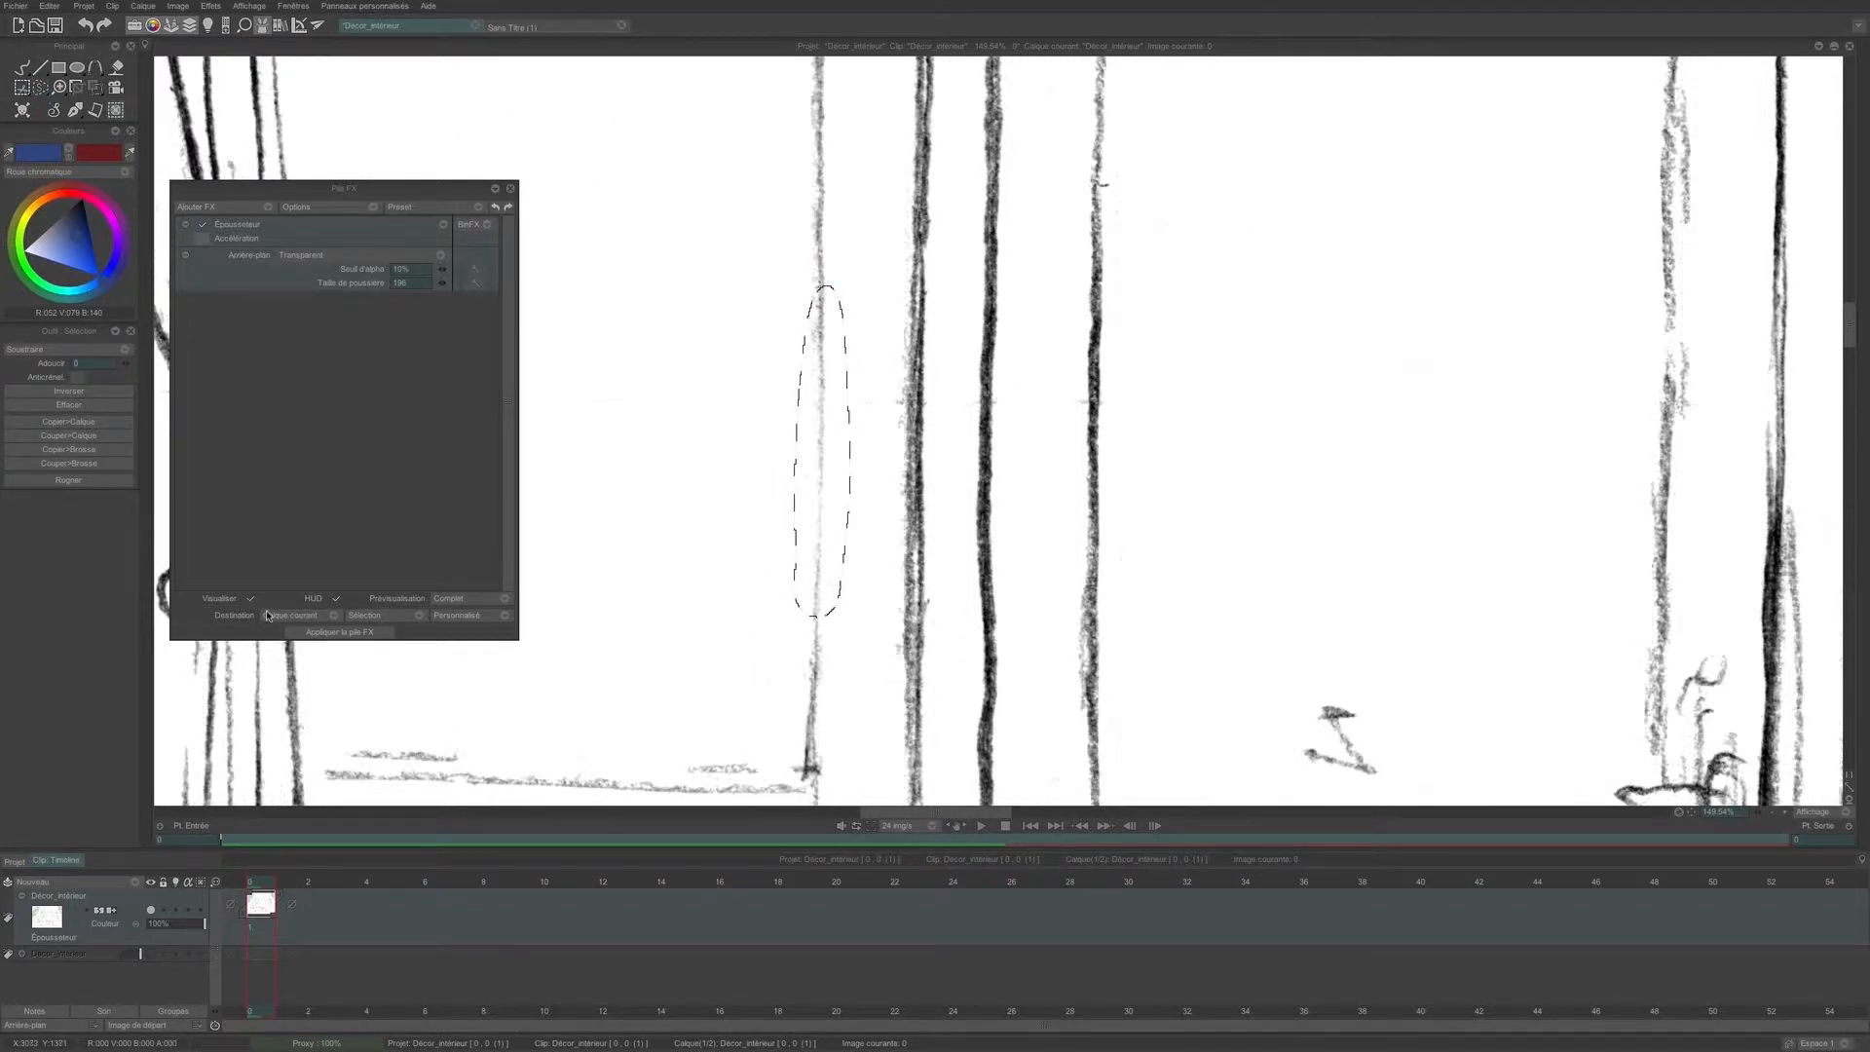
# - Subtract the dresser drawer lines and the lower corners of the door panel from the selection, comparing with the effect preview
pyautogui.scroll(-5, 1019, 343)
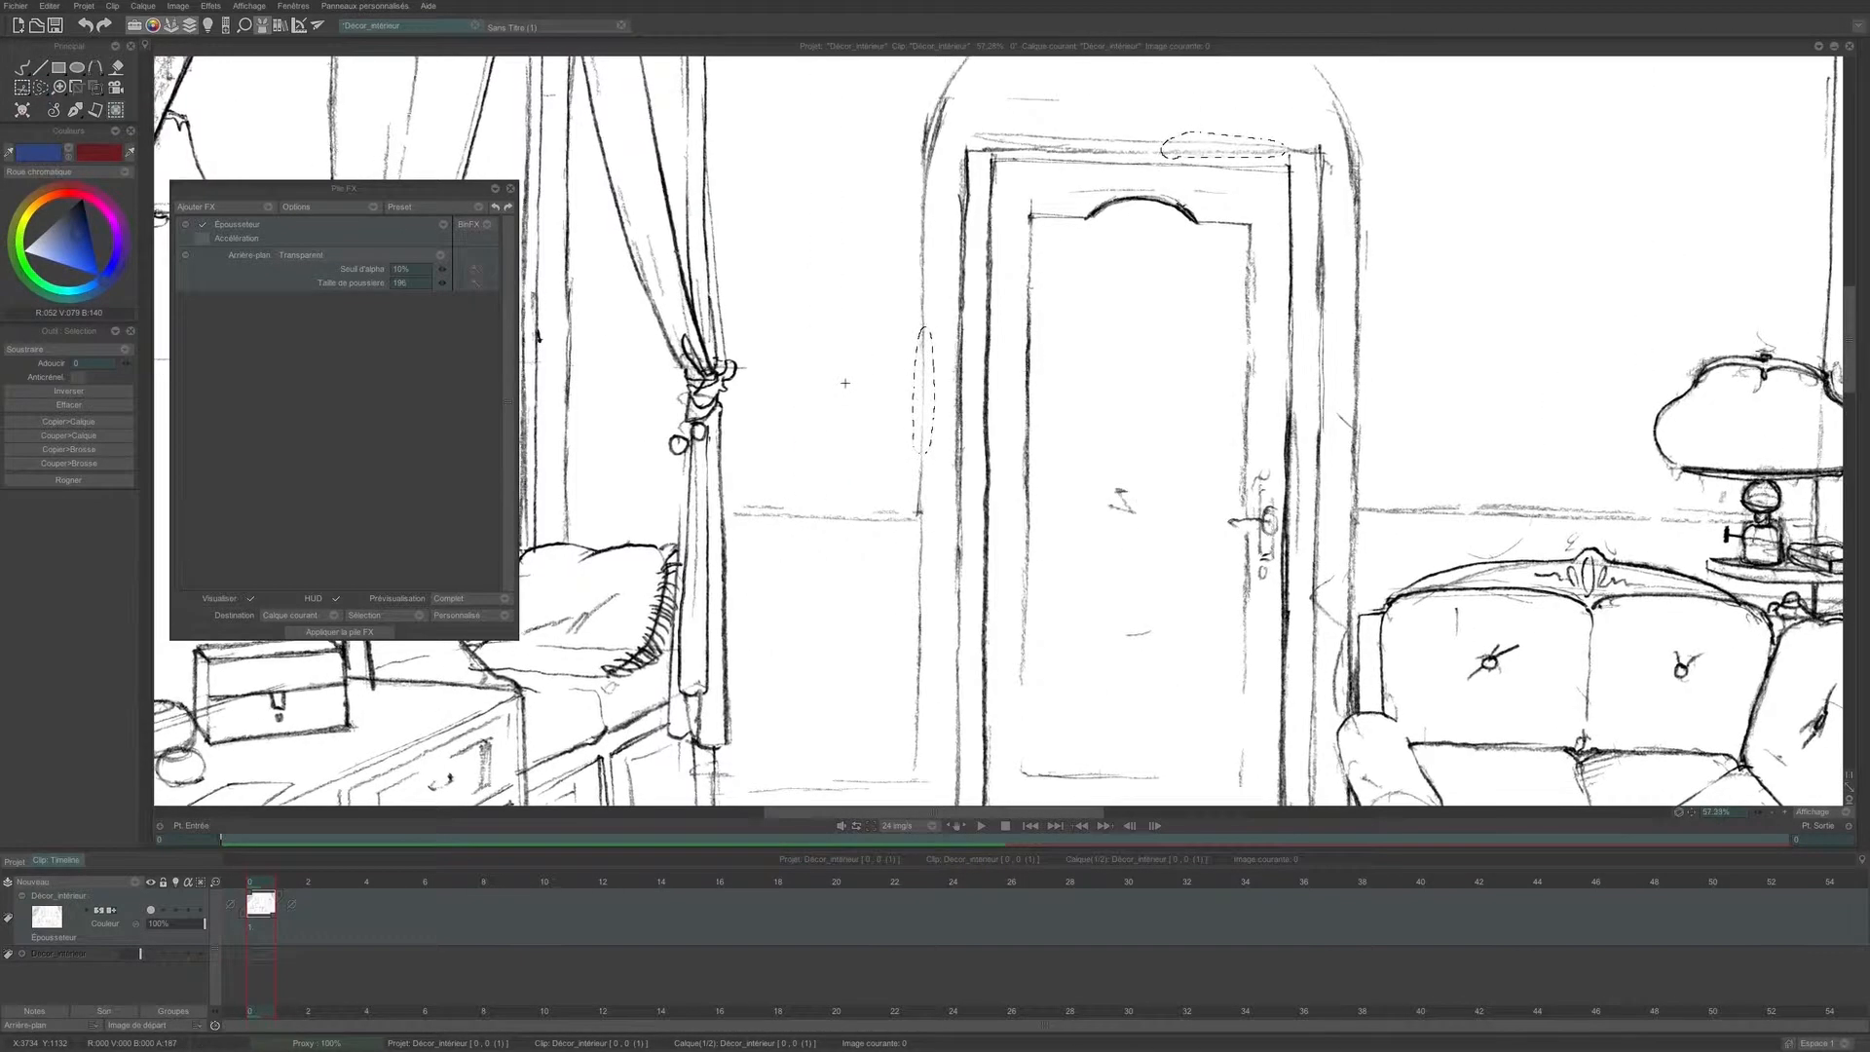
pyautogui.moveTo(1064, 478); pyautogui.dragTo(912, 379)
pyautogui.click(250, 599)
pyautogui.click(251, 599)
pyautogui.click(250, 599)
pyautogui.scroll(6, 881, 639)
pyautogui.moveTo(822, 749)
pyautogui.mouseDown()
pyautogui.moveTo(820, 436)
pyautogui.moveTo(826, 750)
pyautogui.mouseUp()
pyautogui.click(251, 599)
pyautogui.scroll(-2, 877, 487)
pyautogui.moveTo(1169, 487); pyautogui.dragTo(877, 409)
pyautogui.click(250, 600)
pyautogui.moveTo(1089, 488)
pyautogui.mouseDown()
pyautogui.moveTo(1141, 534)
pyautogui.moveTo(1088, 489)
pyautogui.mouseUp()
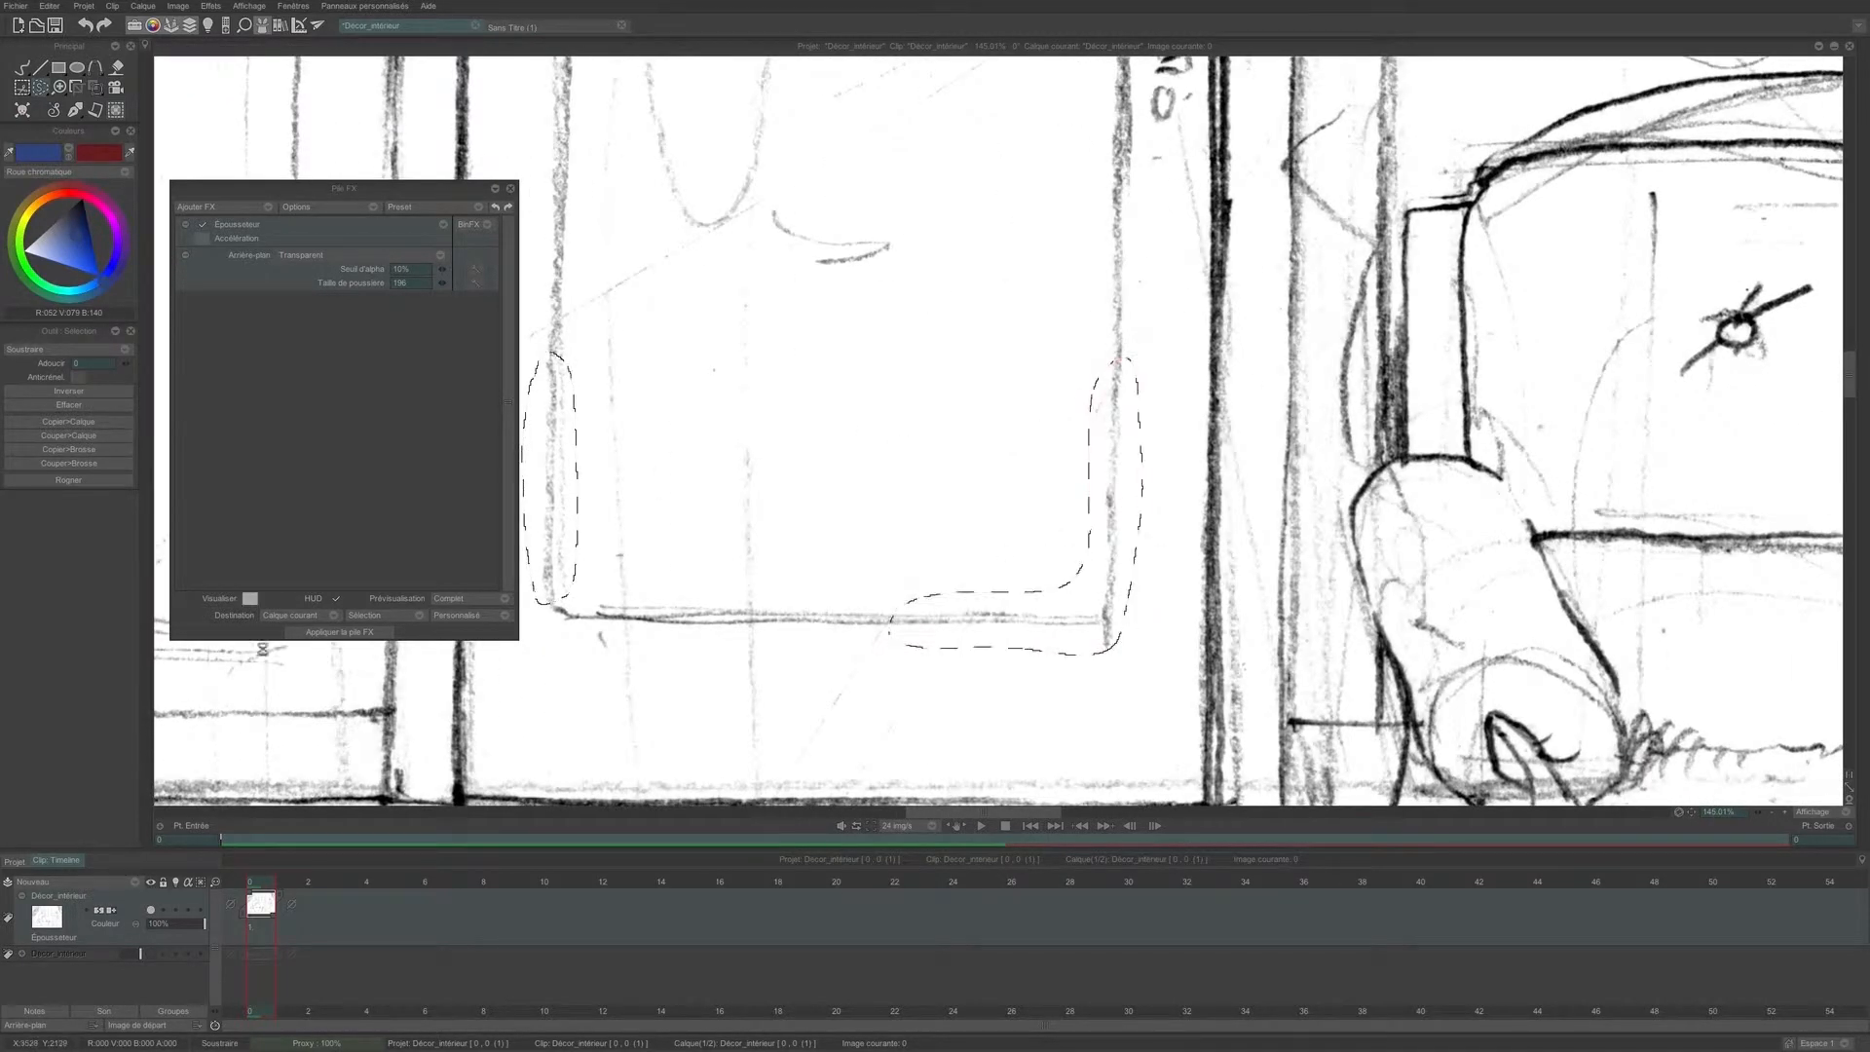
pyautogui.click(250, 599)
# - Apply the FX stack to the current layer and delete the Épousseteur effect
pyautogui.scroll(-6, 883, 617)
pyautogui.scroll(-4, 796, 539)
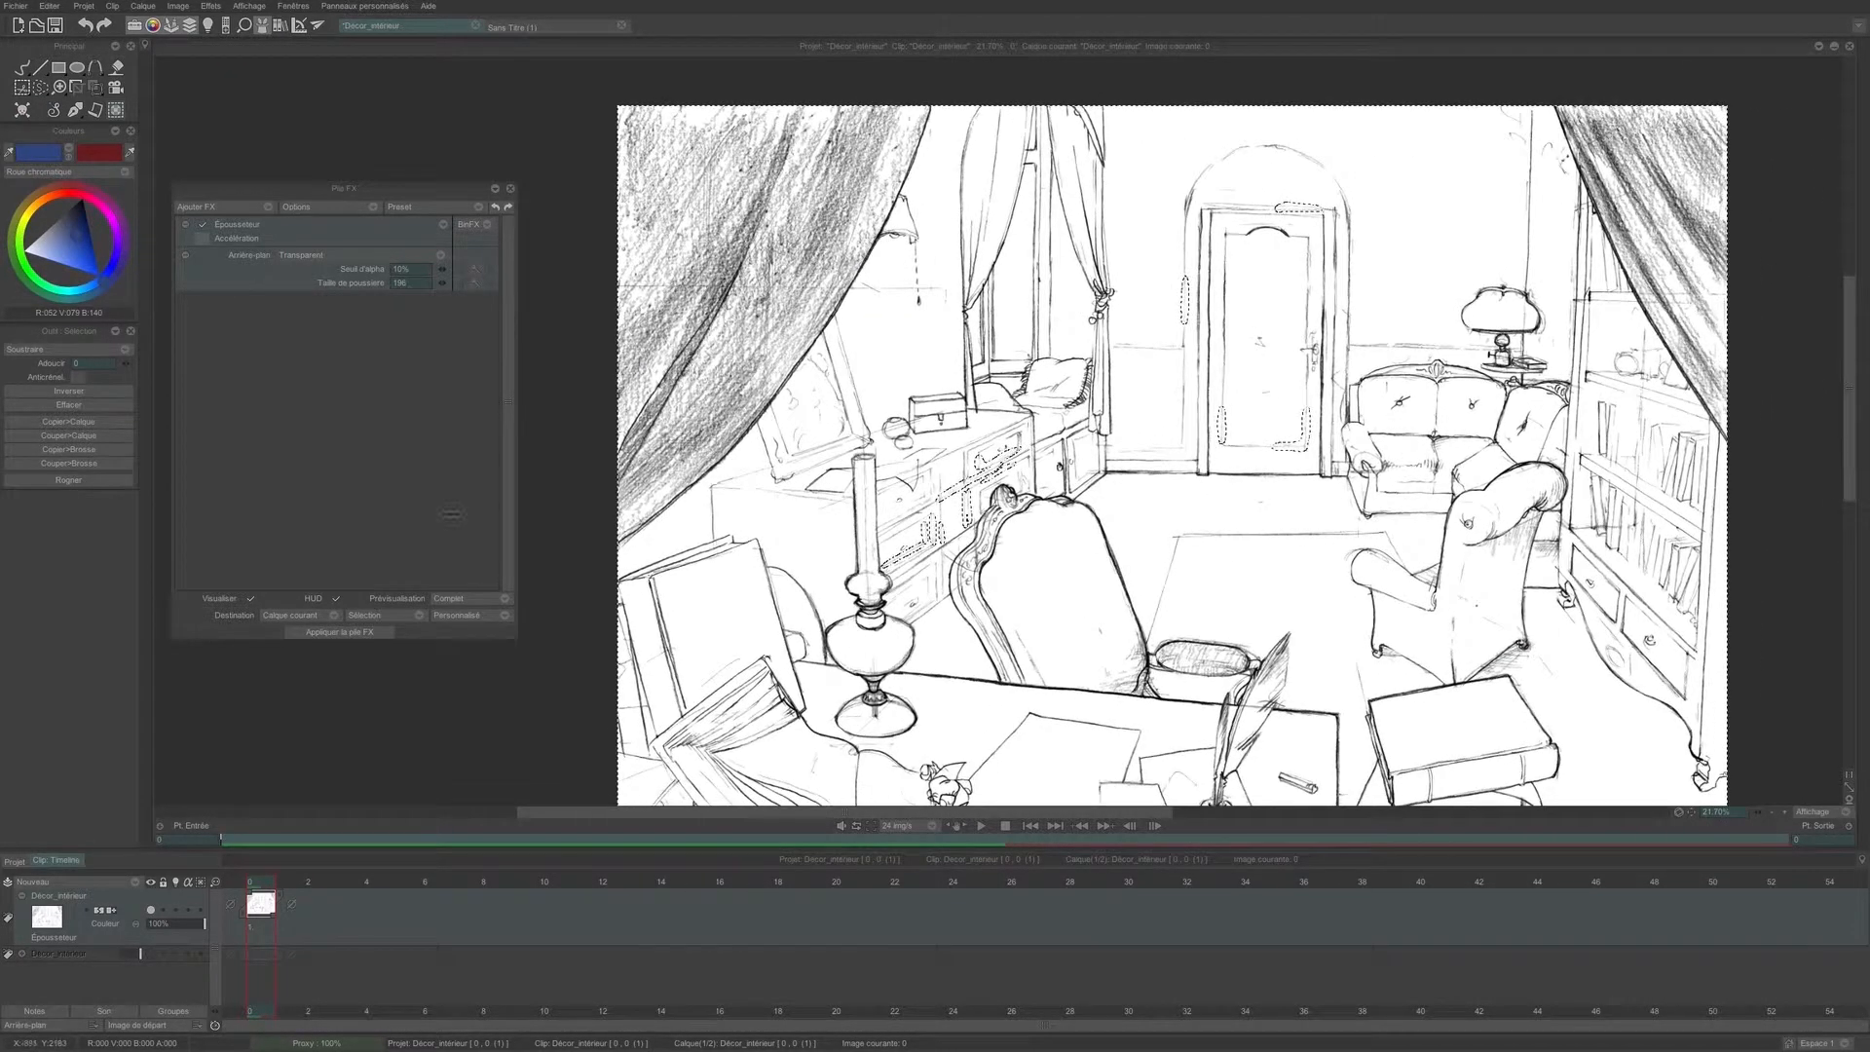
pyautogui.click(349, 632)
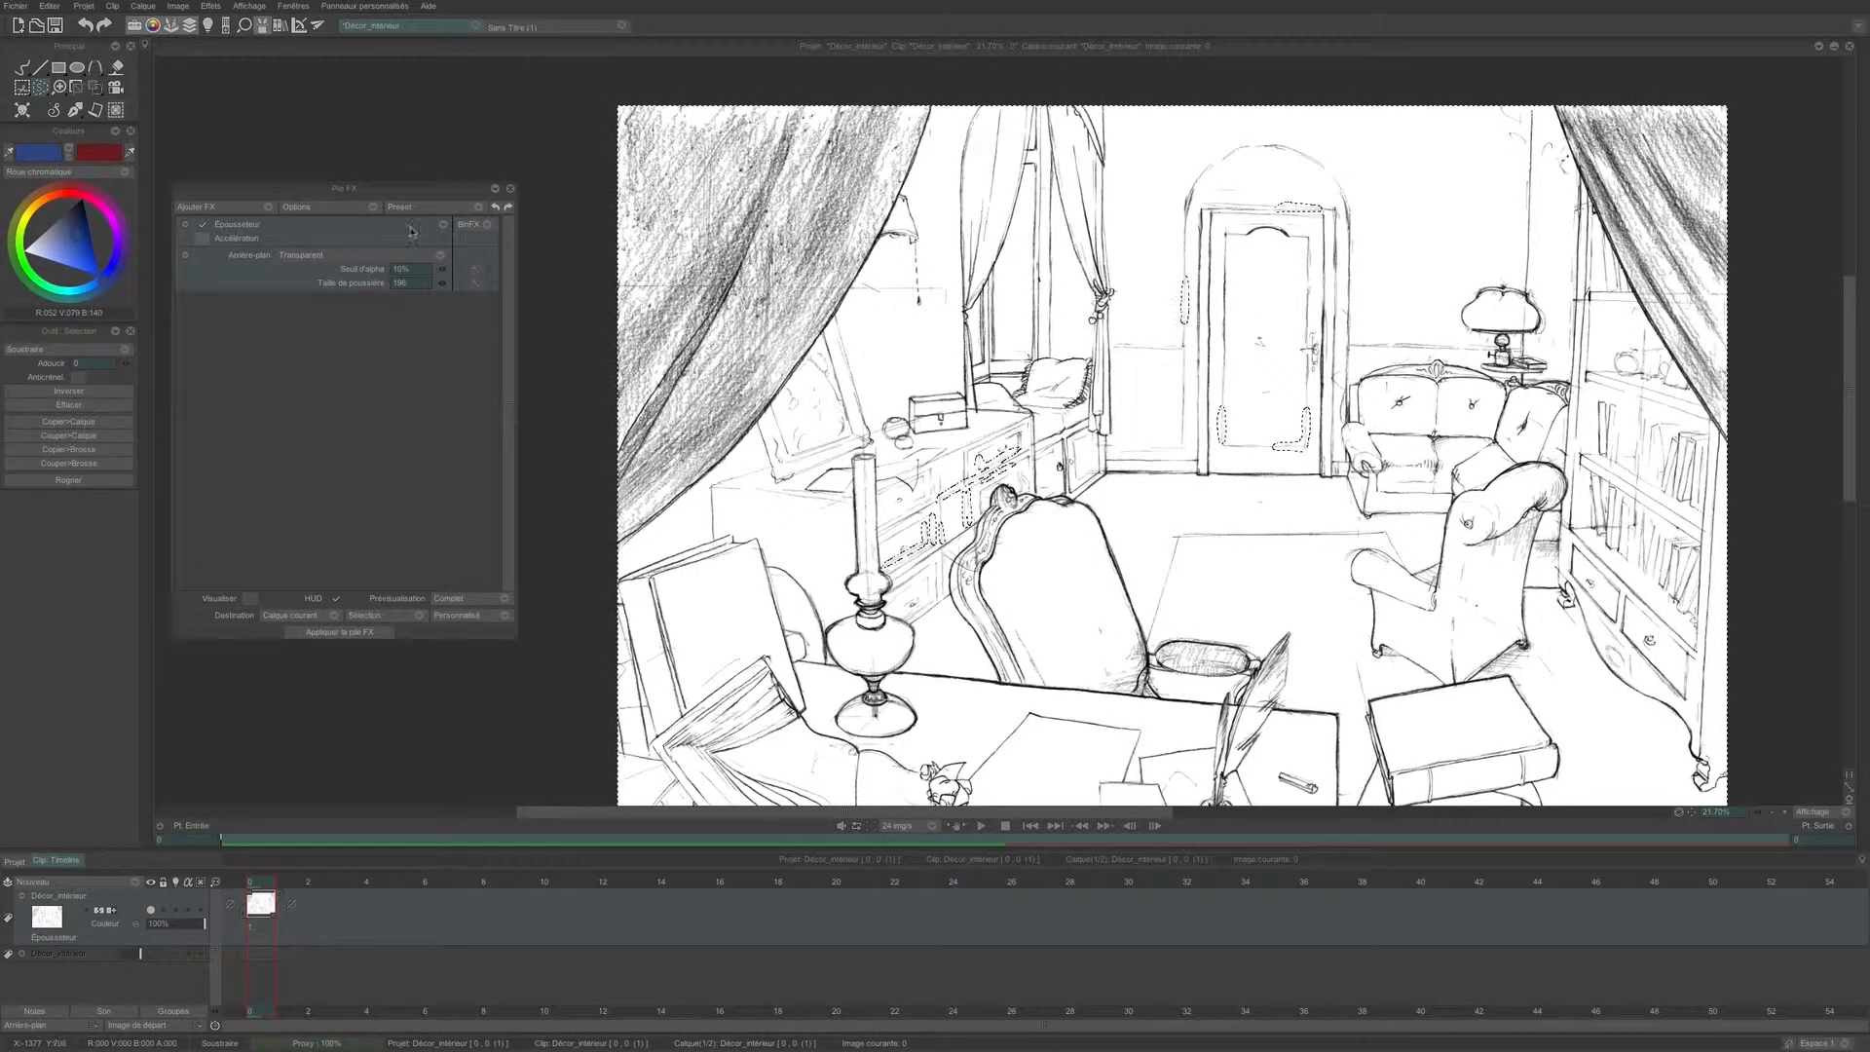
pyautogui.click(443, 230)
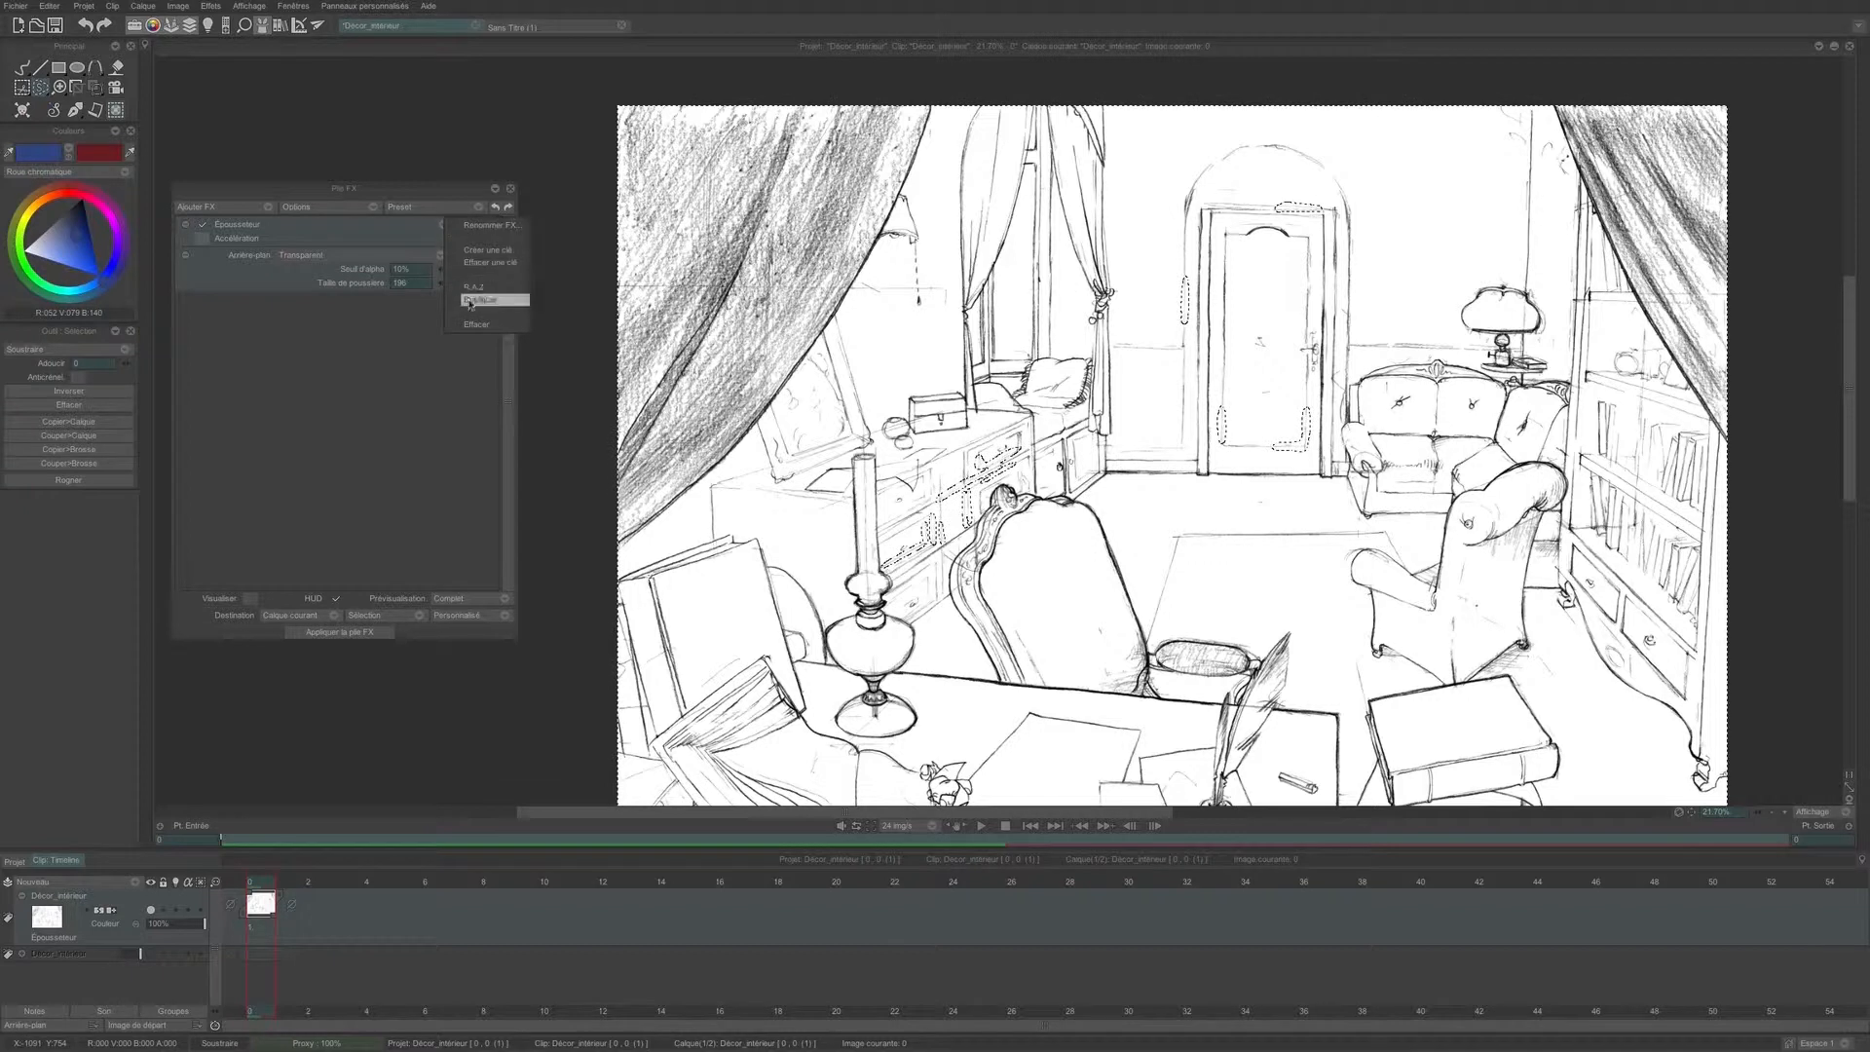
pyautogui.click(495, 322)
# - Clear the selection and review the cleaned line drawing around the room
pyautogui.rightClick(41, 87)
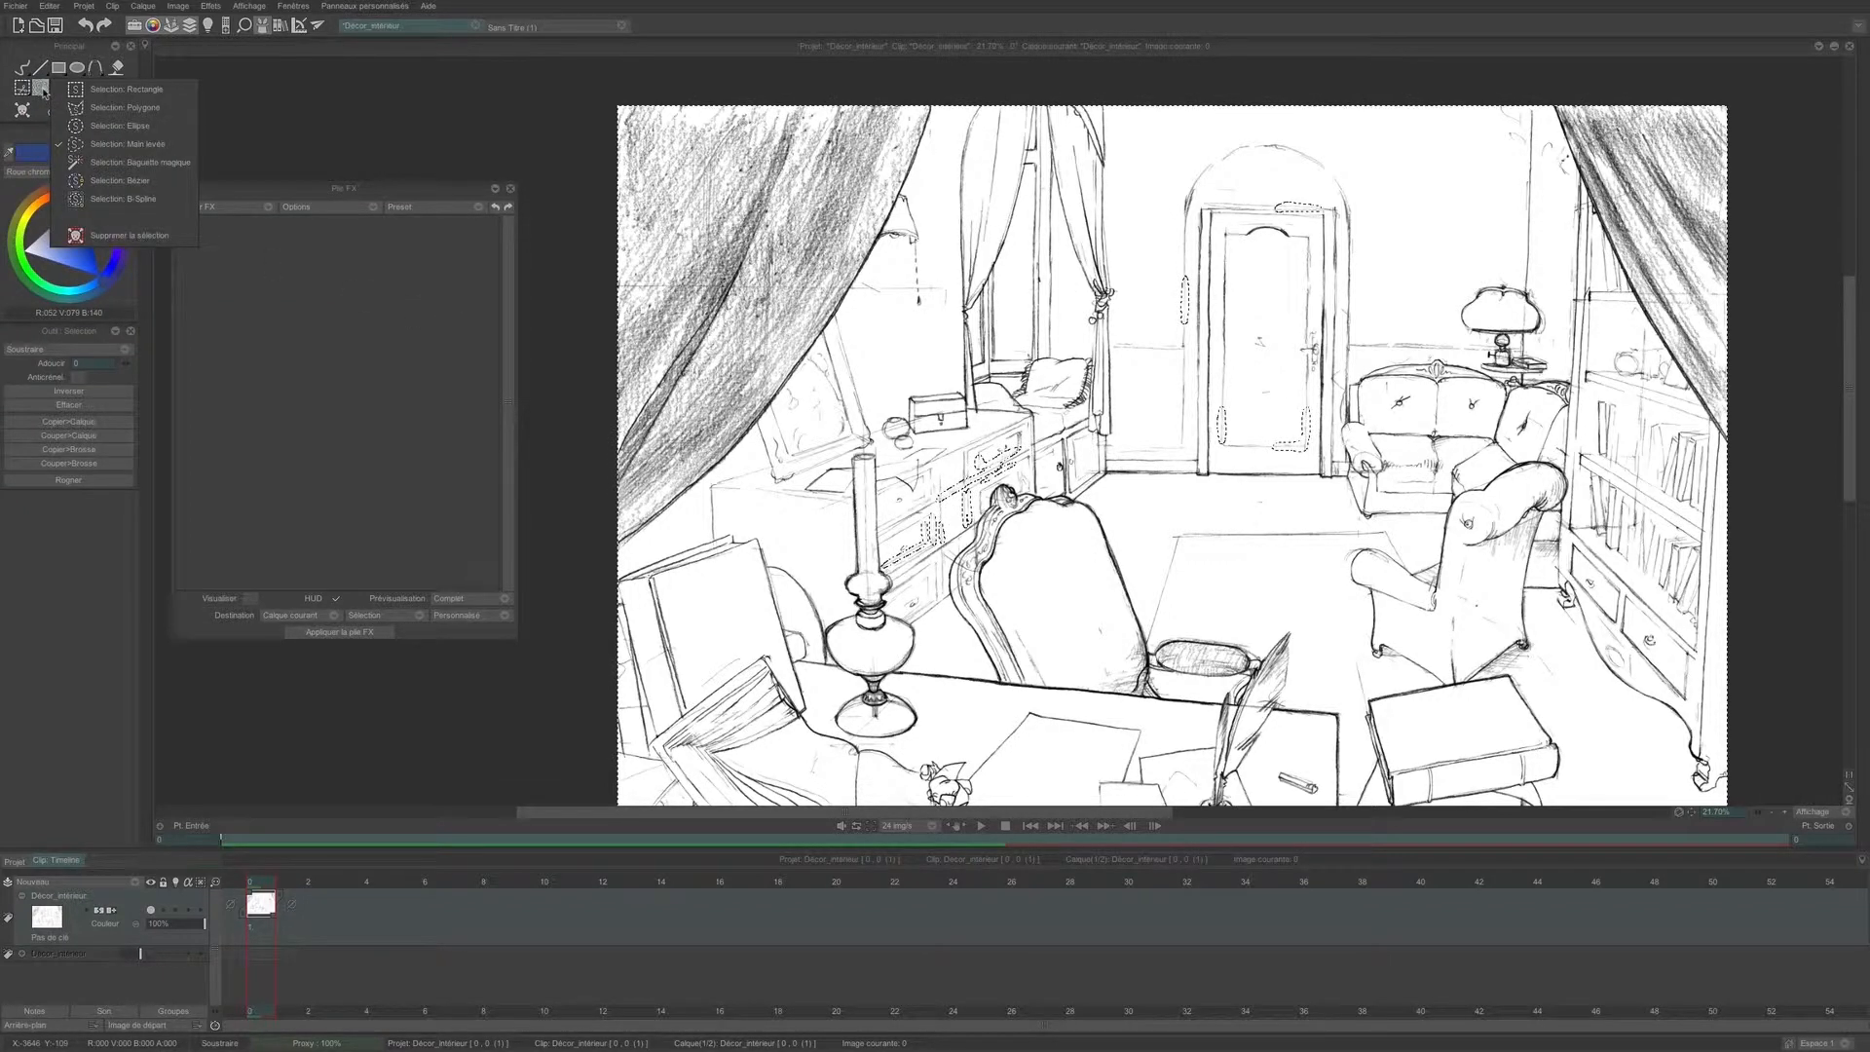
pyautogui.click(86, 235)
pyautogui.scroll(5, 1246, 332)
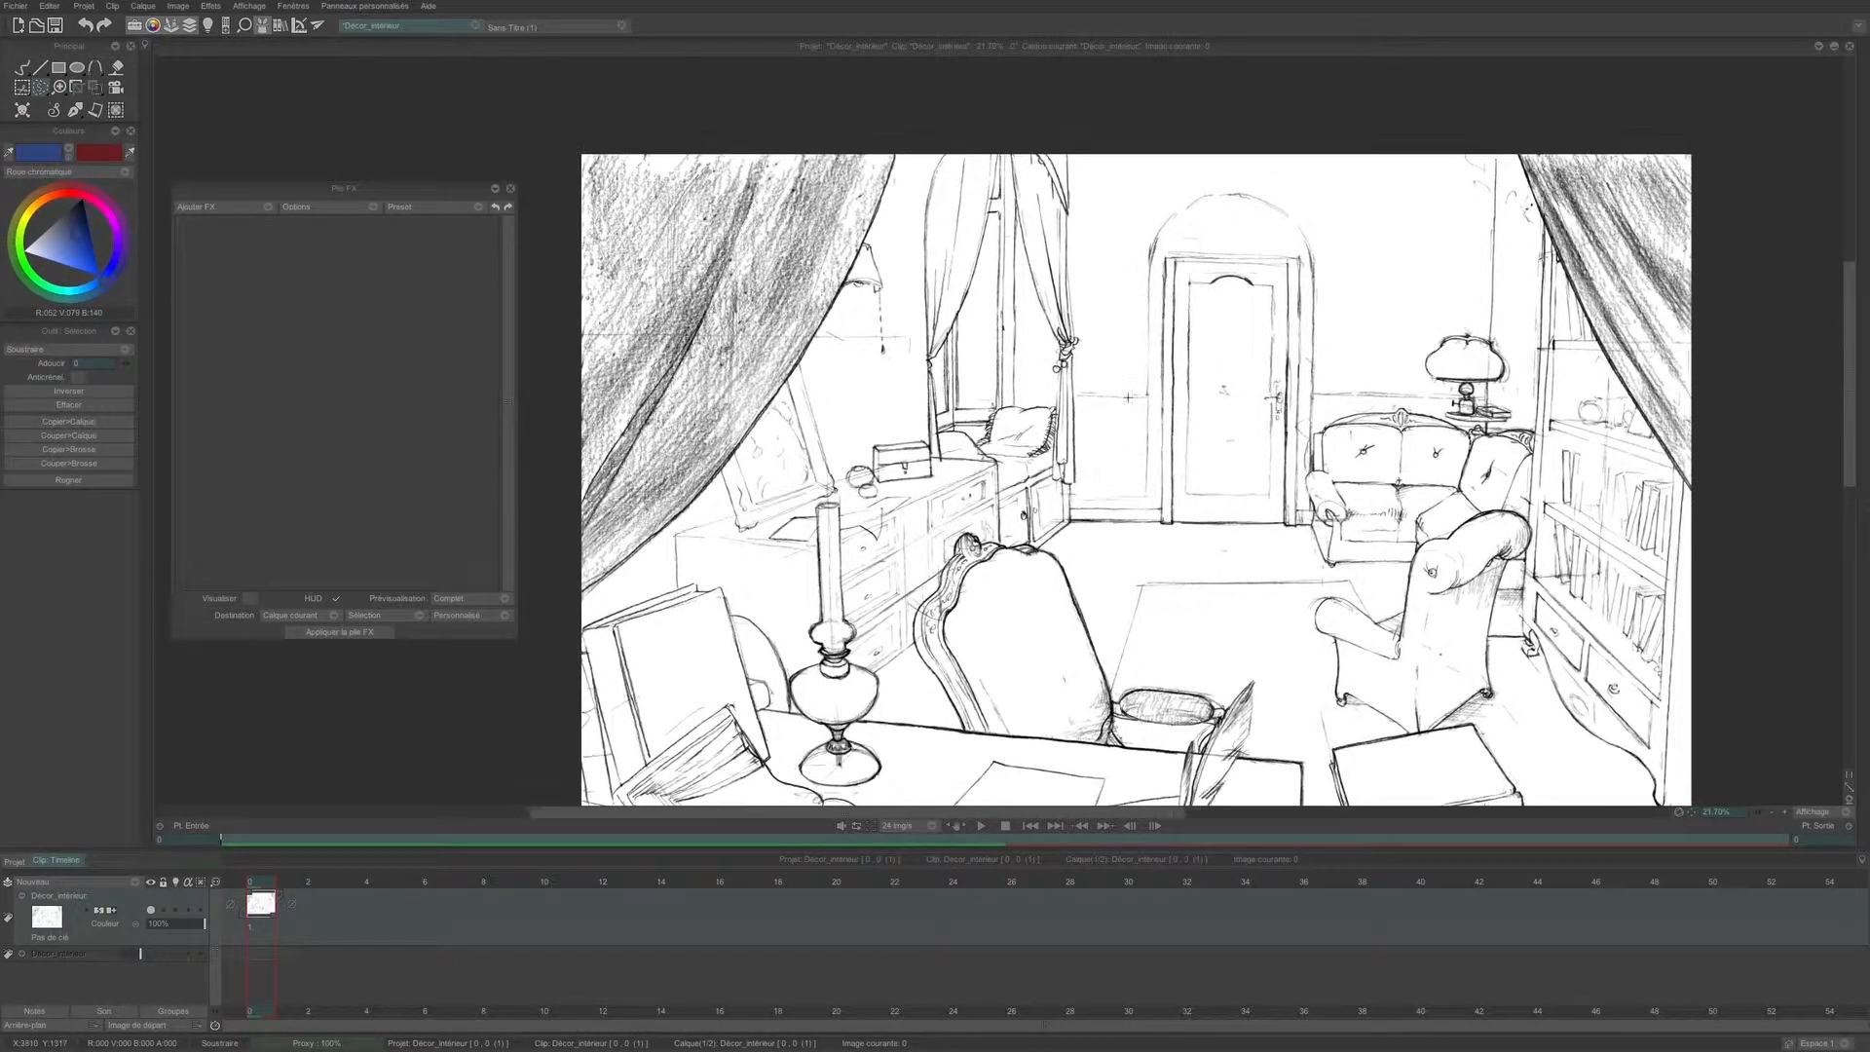
pyautogui.scroll(-4, 1246, 332)
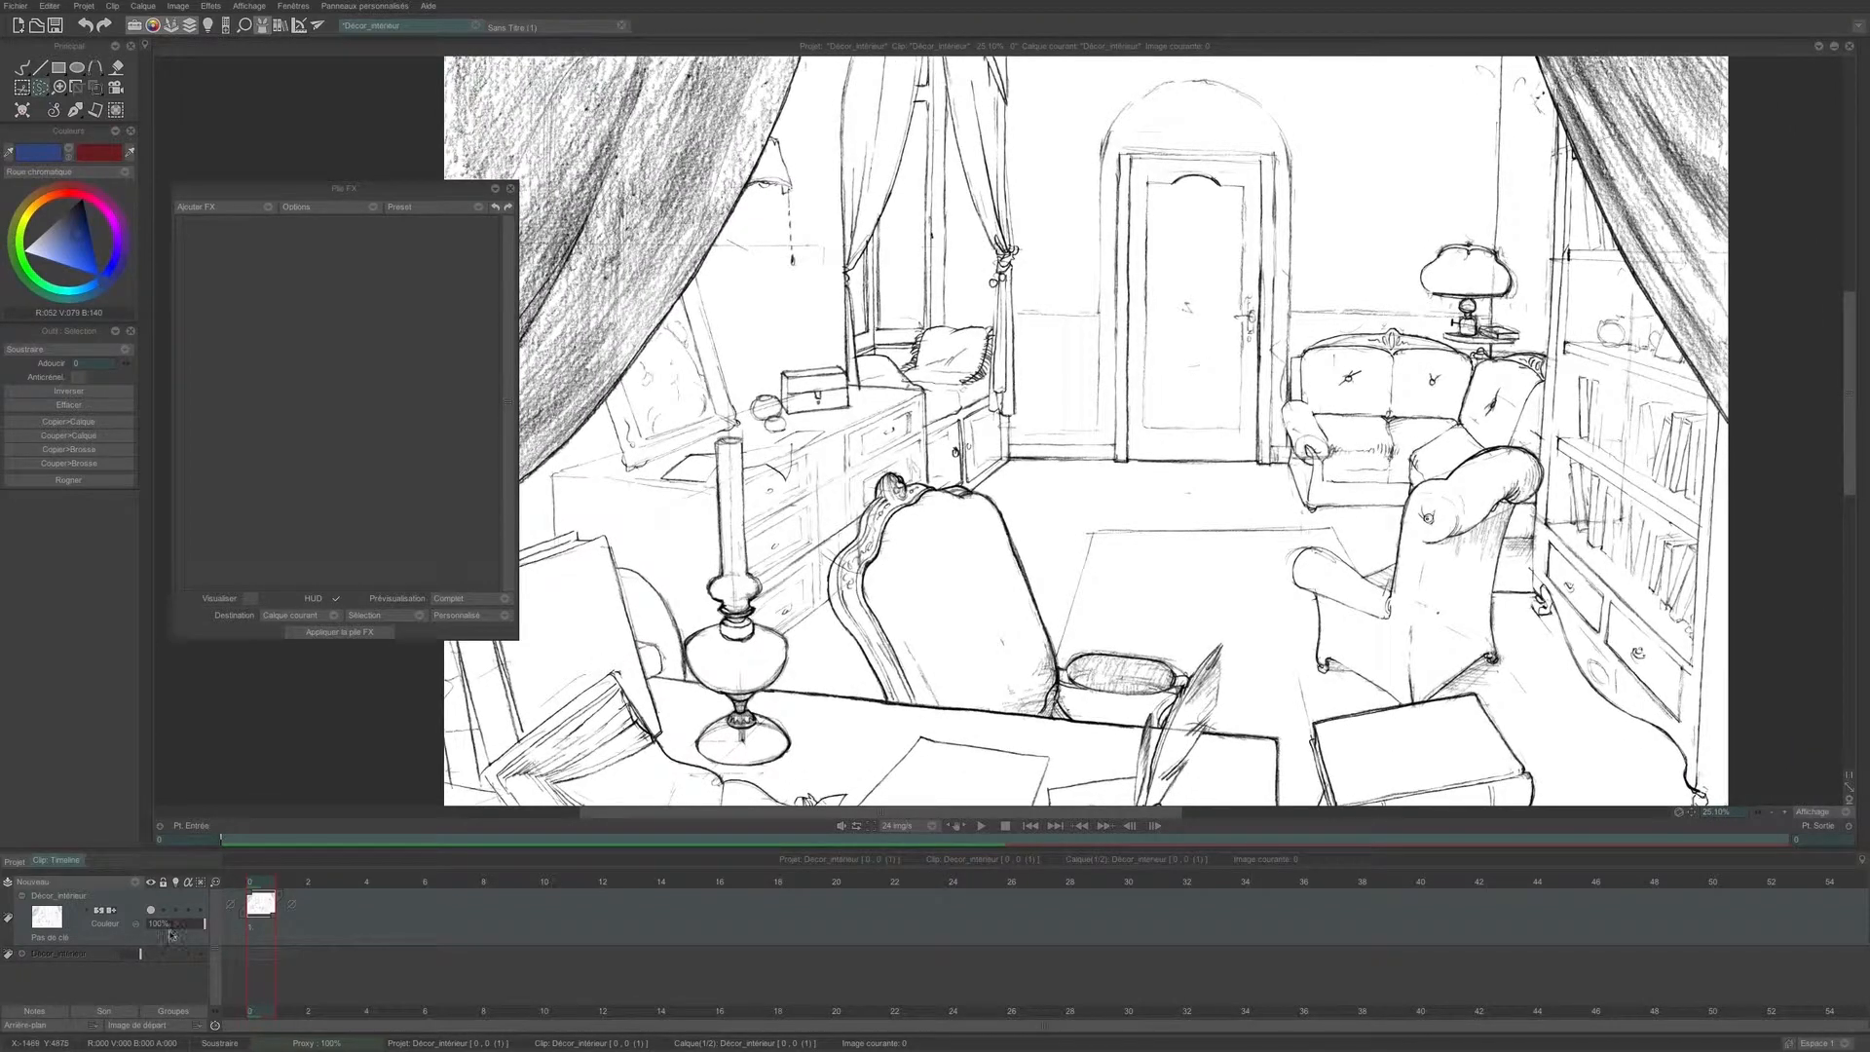
# - Hide and collapse the cleaned line layer, and expand, display and select the original scan layer
pyautogui.click(113, 912)
pyautogui.click(22, 900)
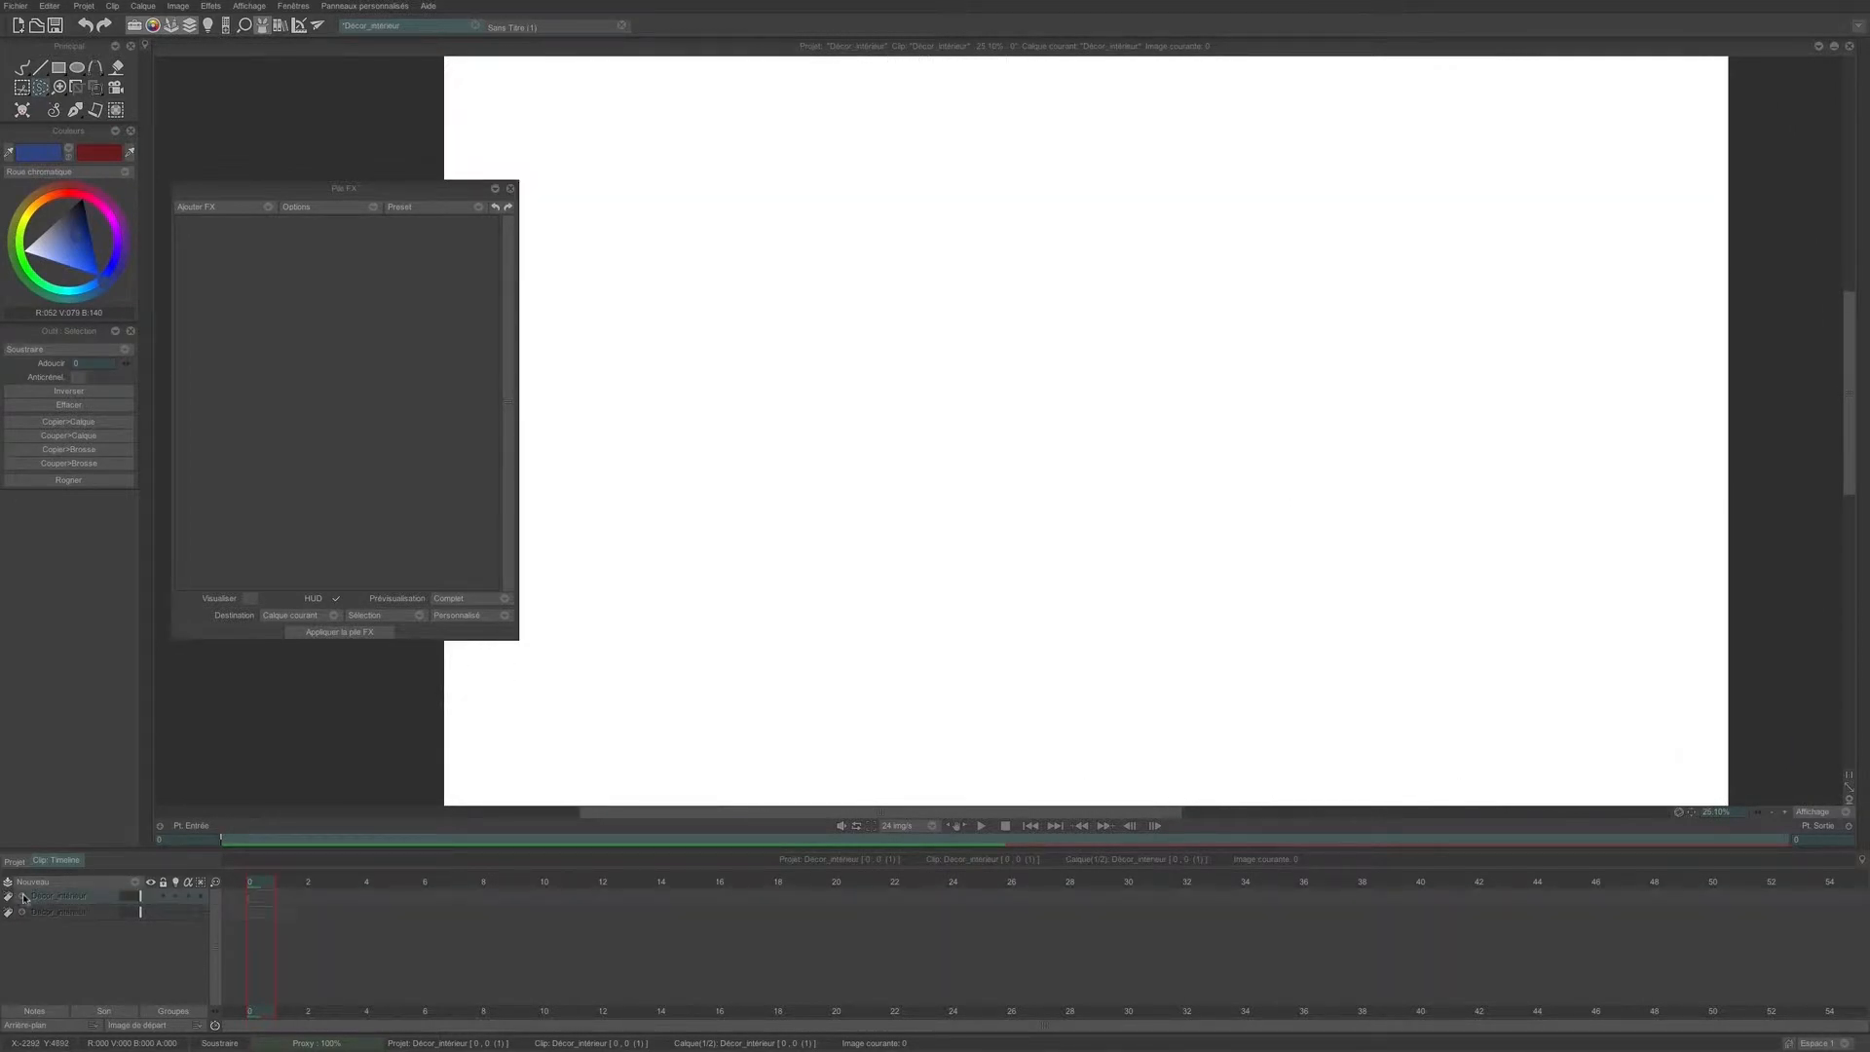
pyautogui.click(22, 912)
pyautogui.click(151, 927)
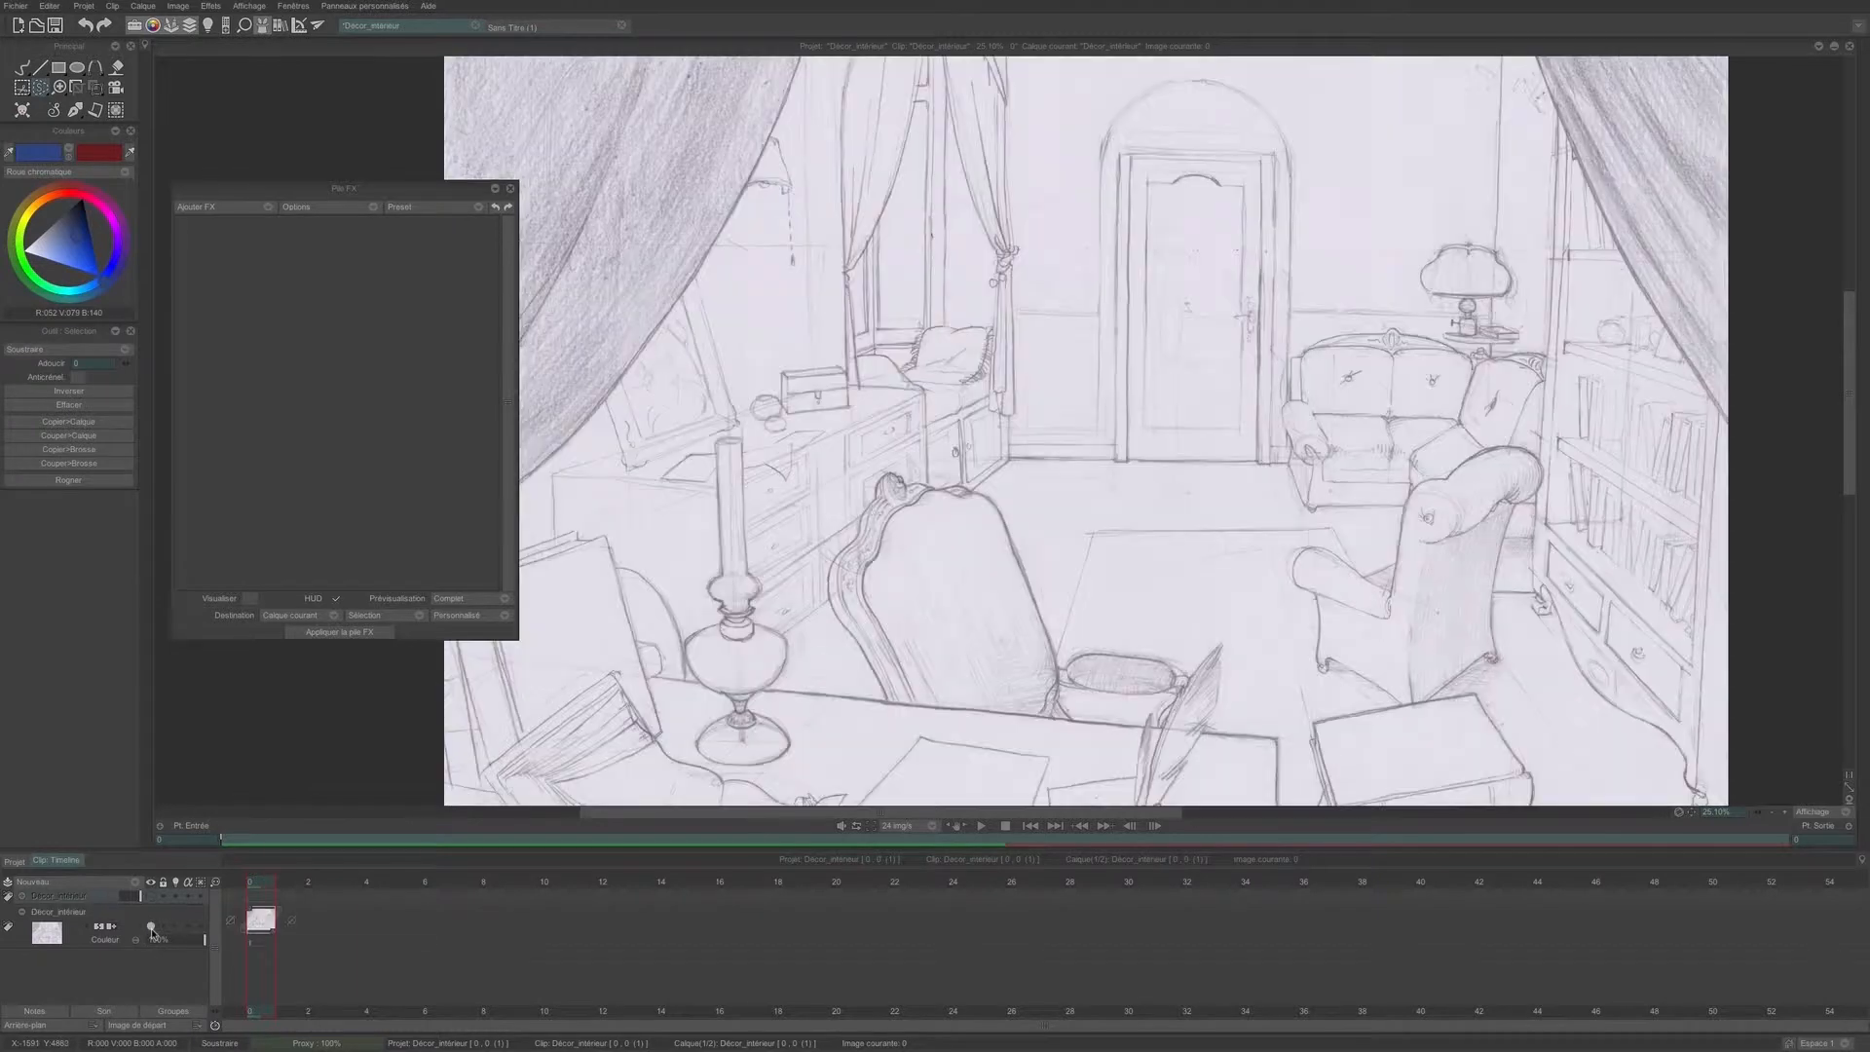
pyautogui.click(101, 918)
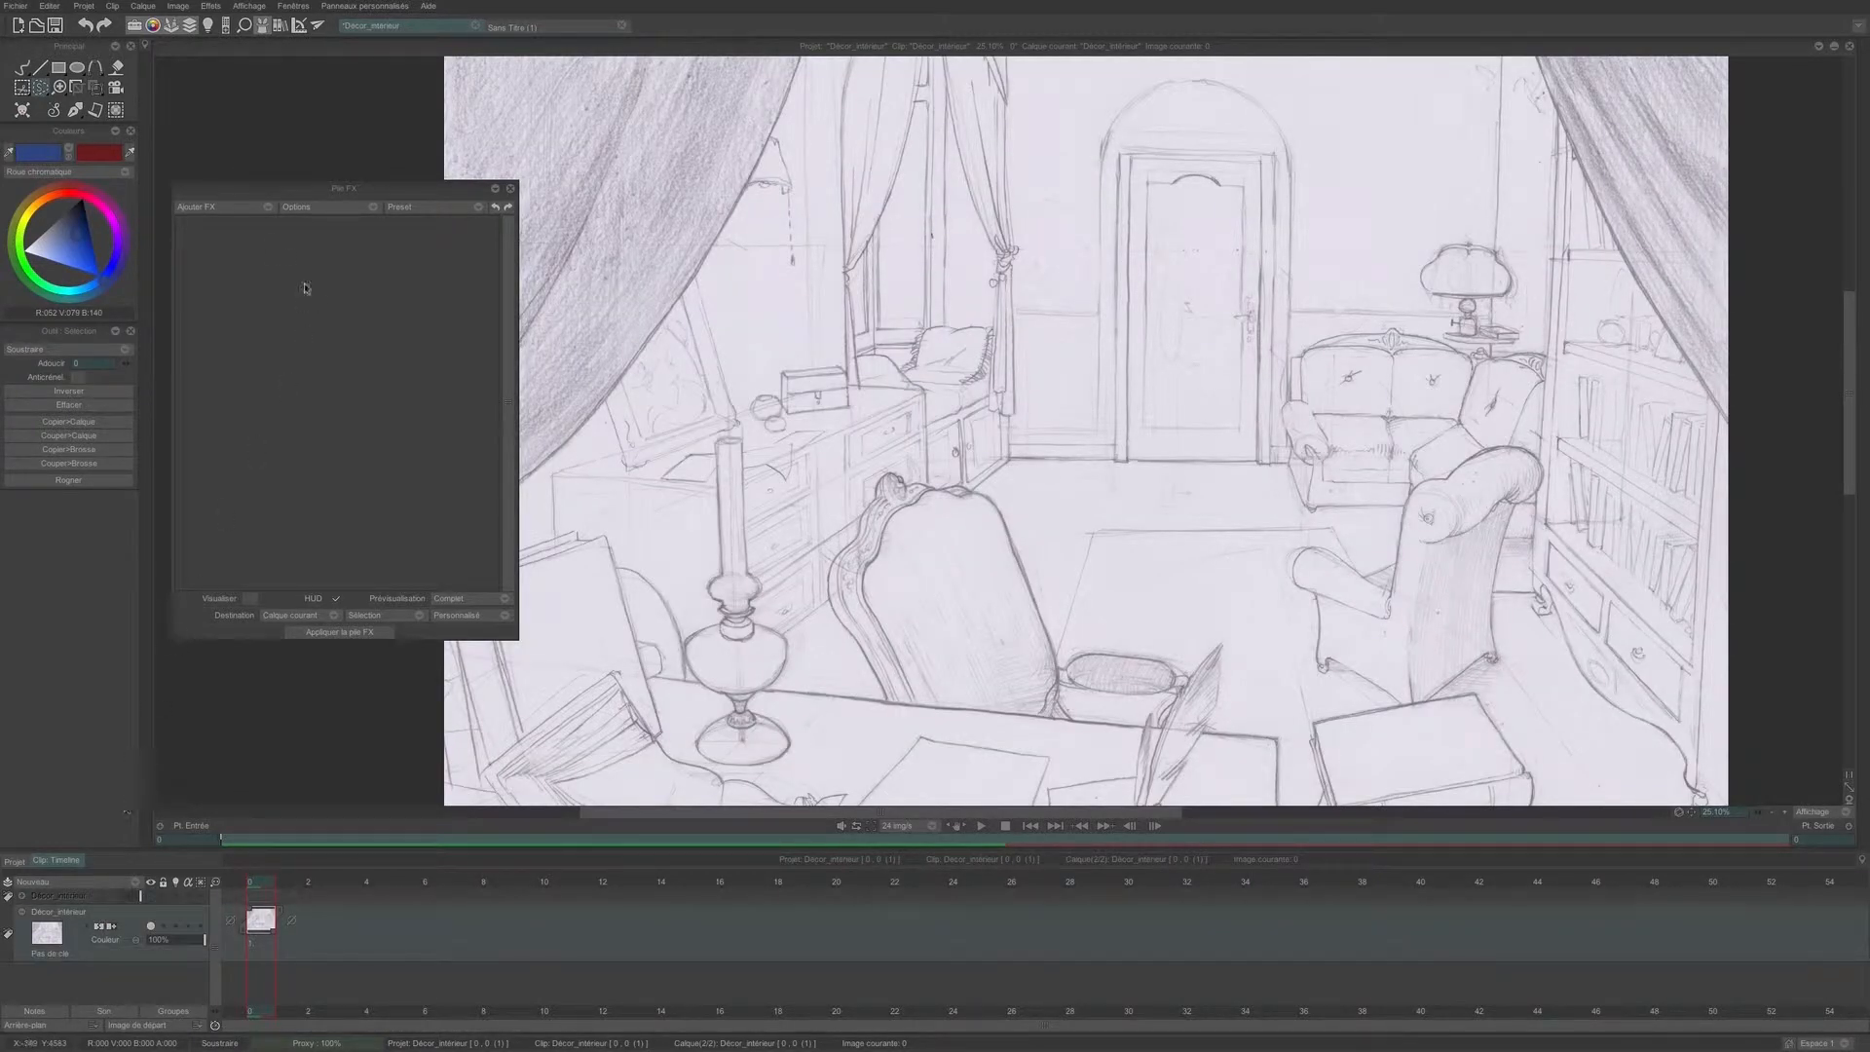
# - Add the Épousseteur effect to the scan layer and set its background (Arrière-plan) to Couleur
pyautogui.click(261, 207)
pyautogui.moveTo(297, 256)
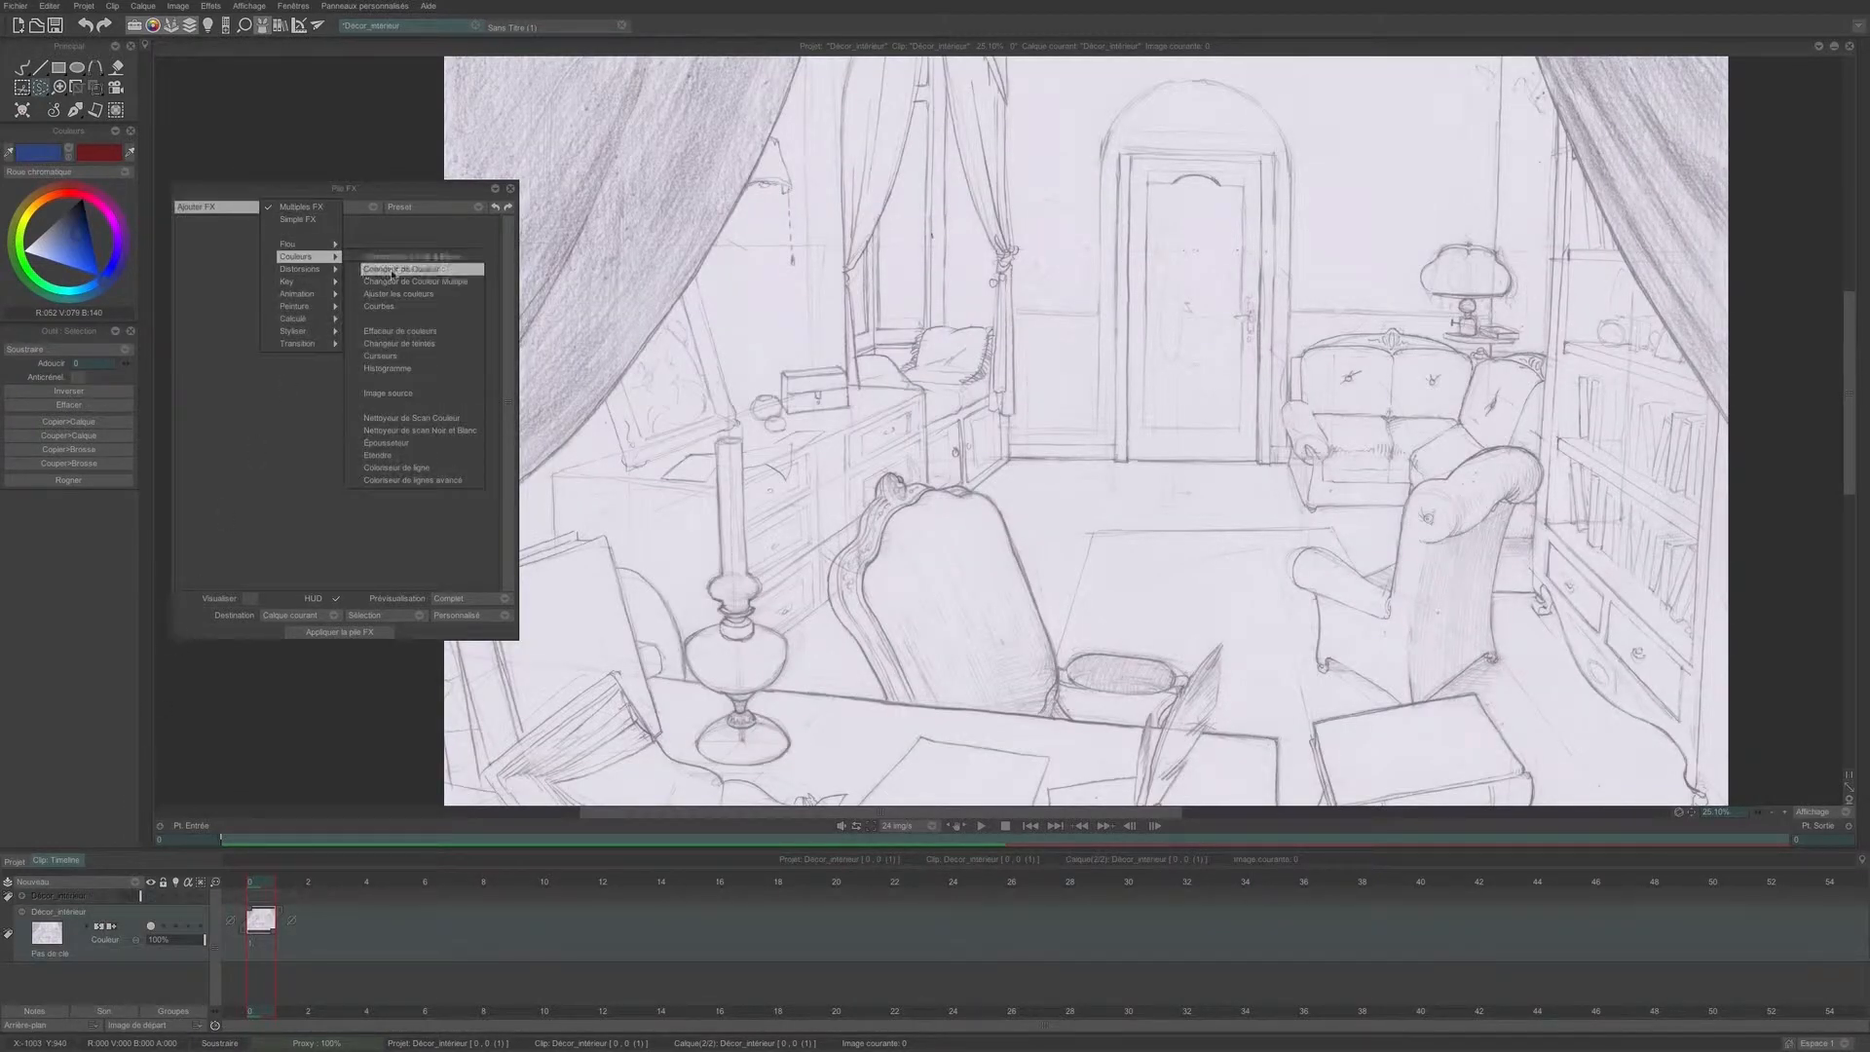
pyautogui.click(384, 442)
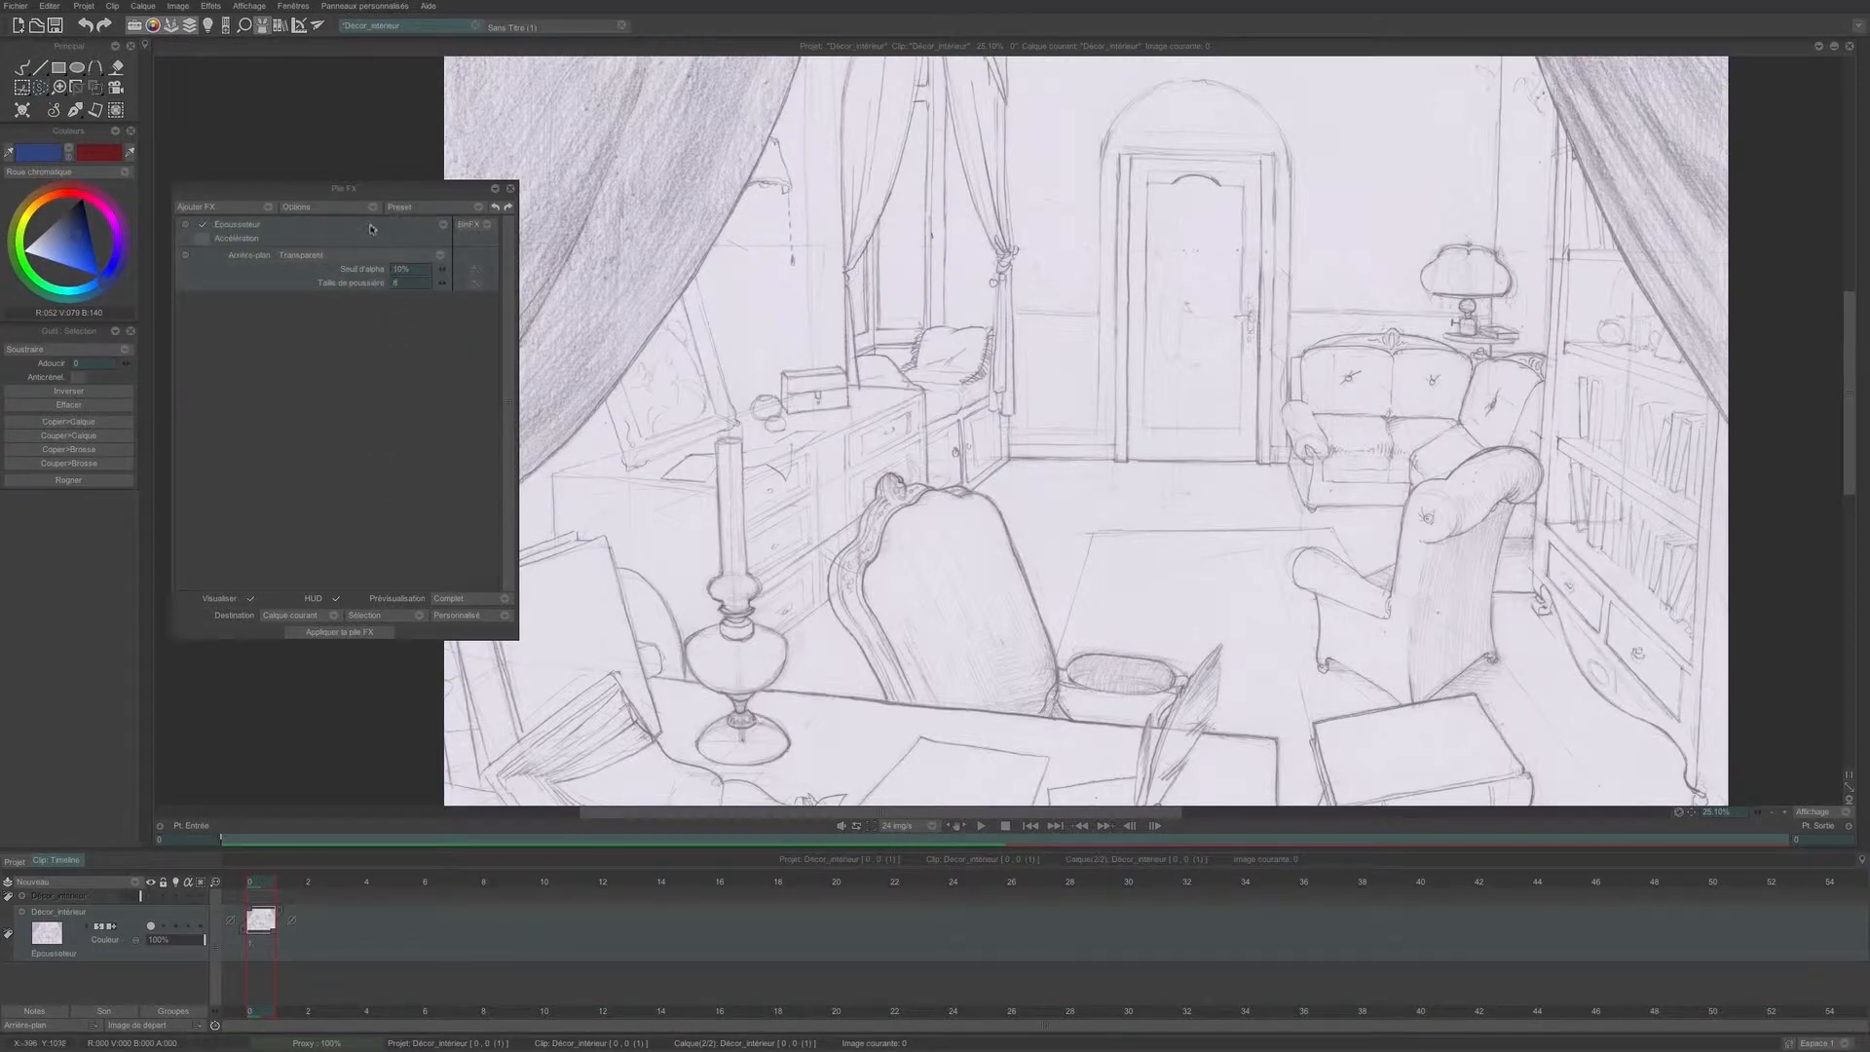
pyautogui.click(375, 256)
pyautogui.click(389, 269)
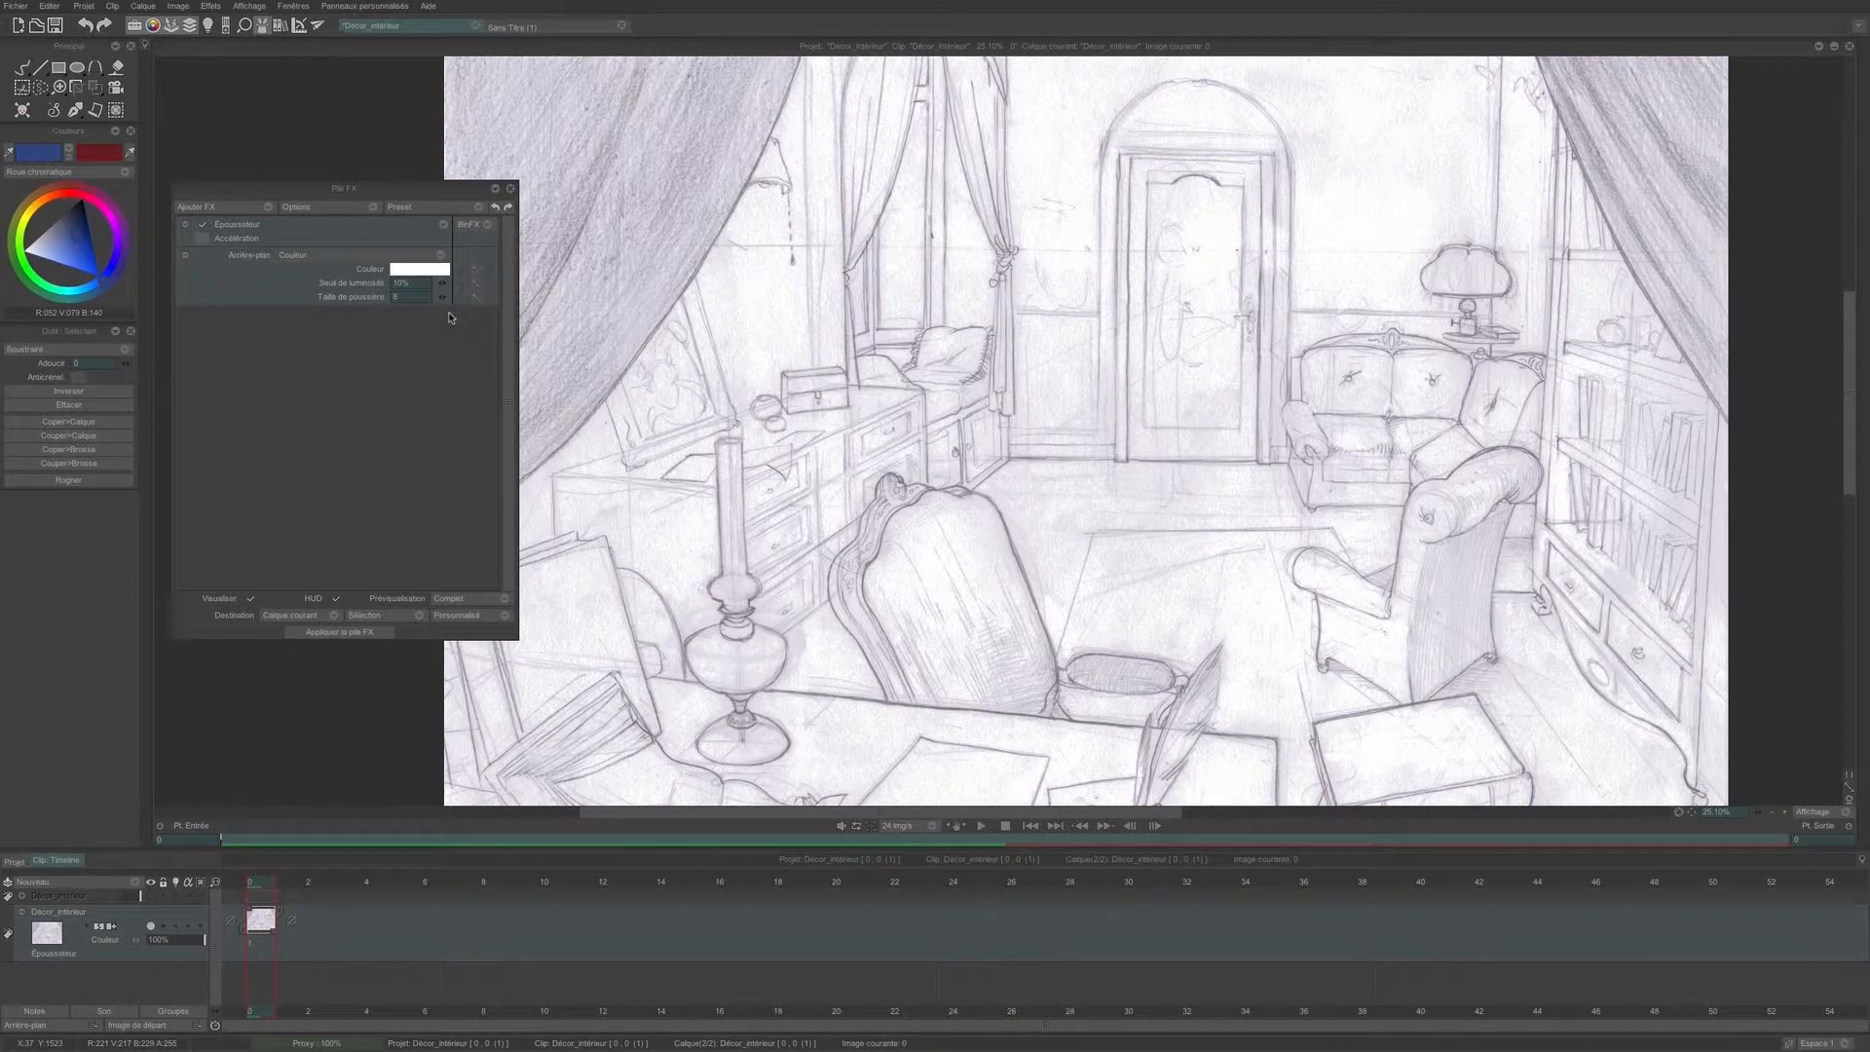
# - Match the effect's background colour to the scan's pale lilac paper tone and inspect the line work across the drawing
pyautogui.scroll(5, 1183, 306)
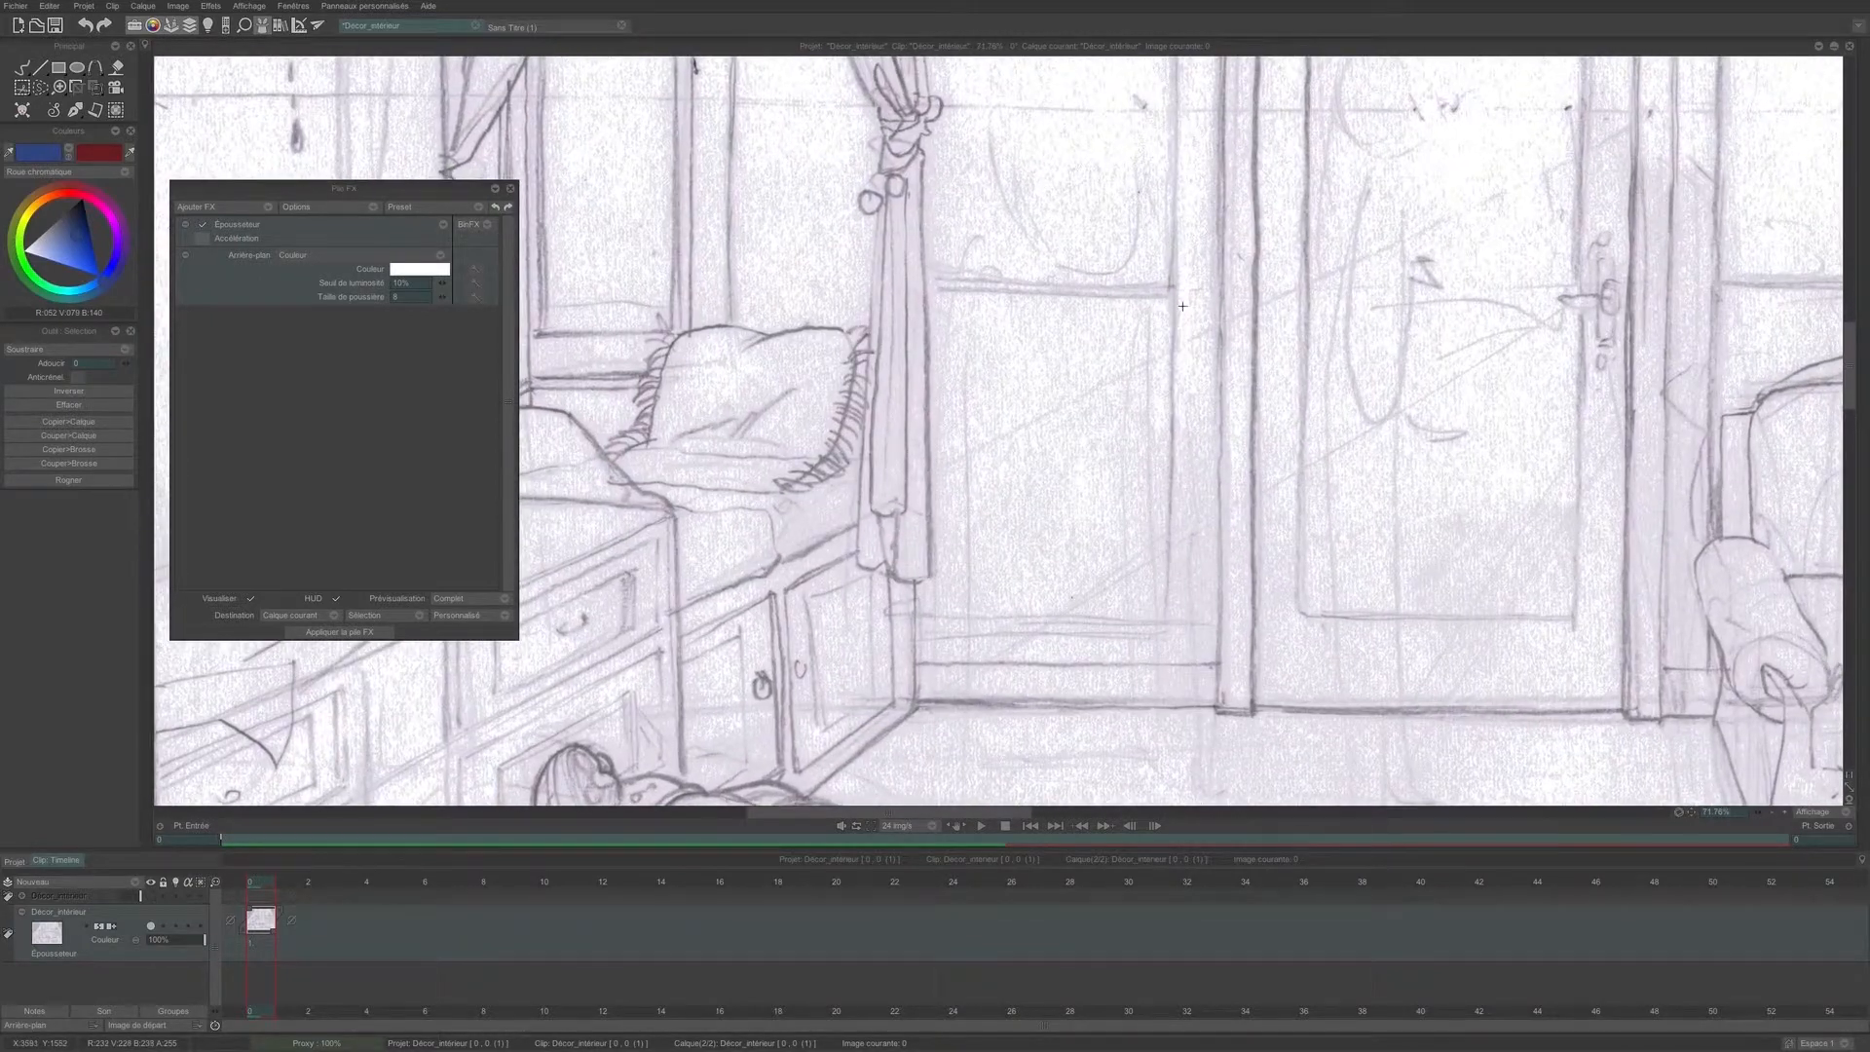
pyautogui.scroll(4, 1181, 306)
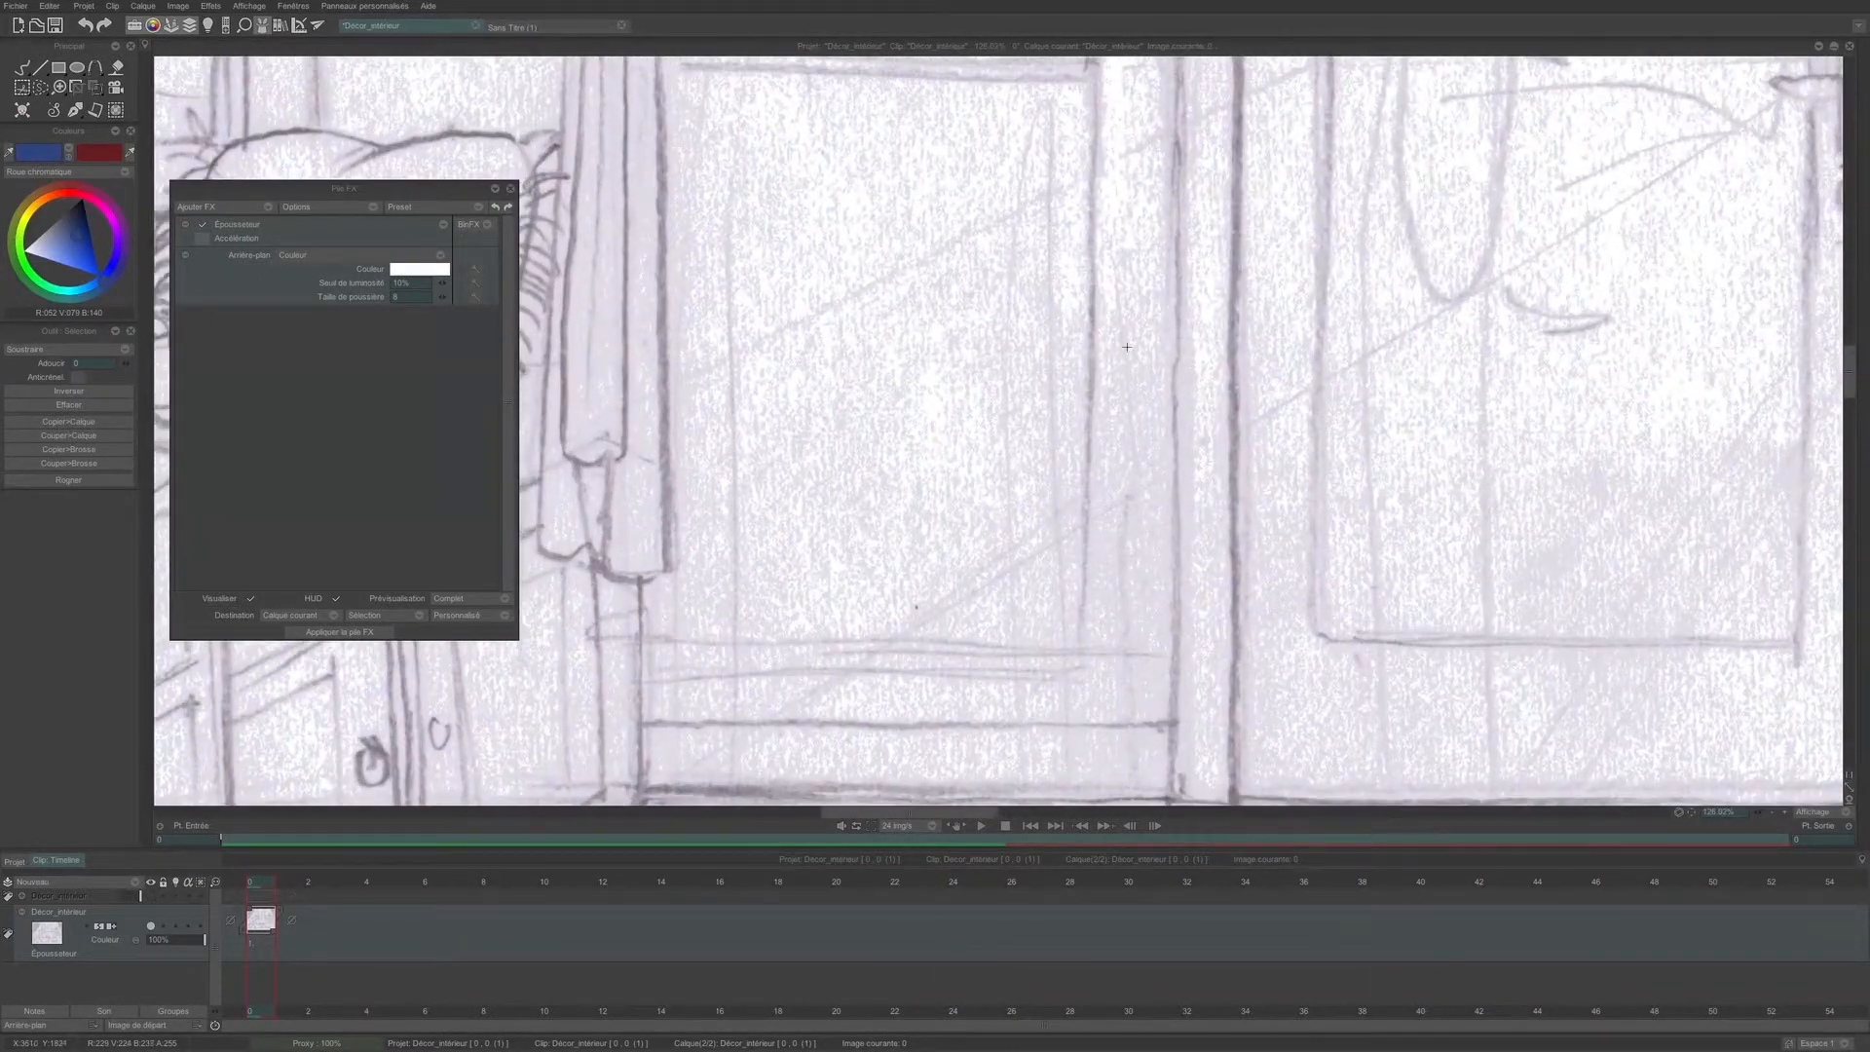
pyautogui.scroll(4, 1090, 258)
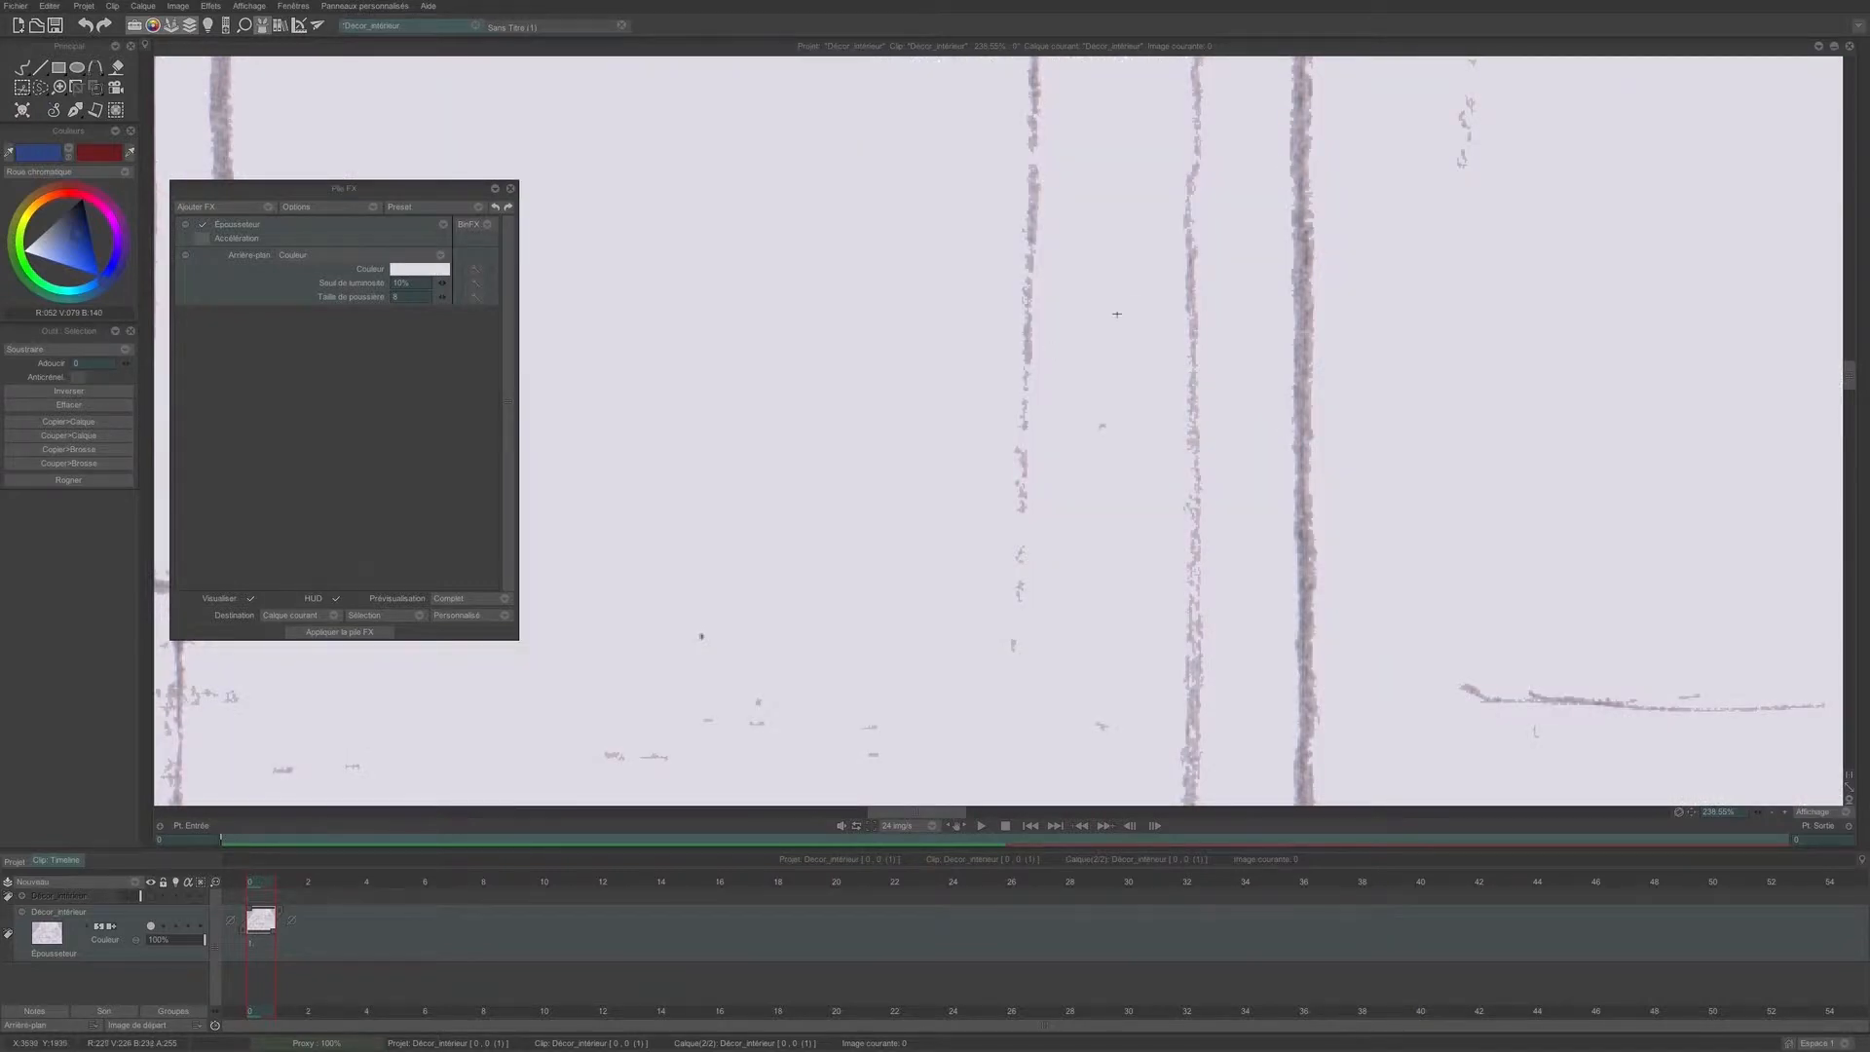
pyautogui.scroll(-10, 1117, 314)
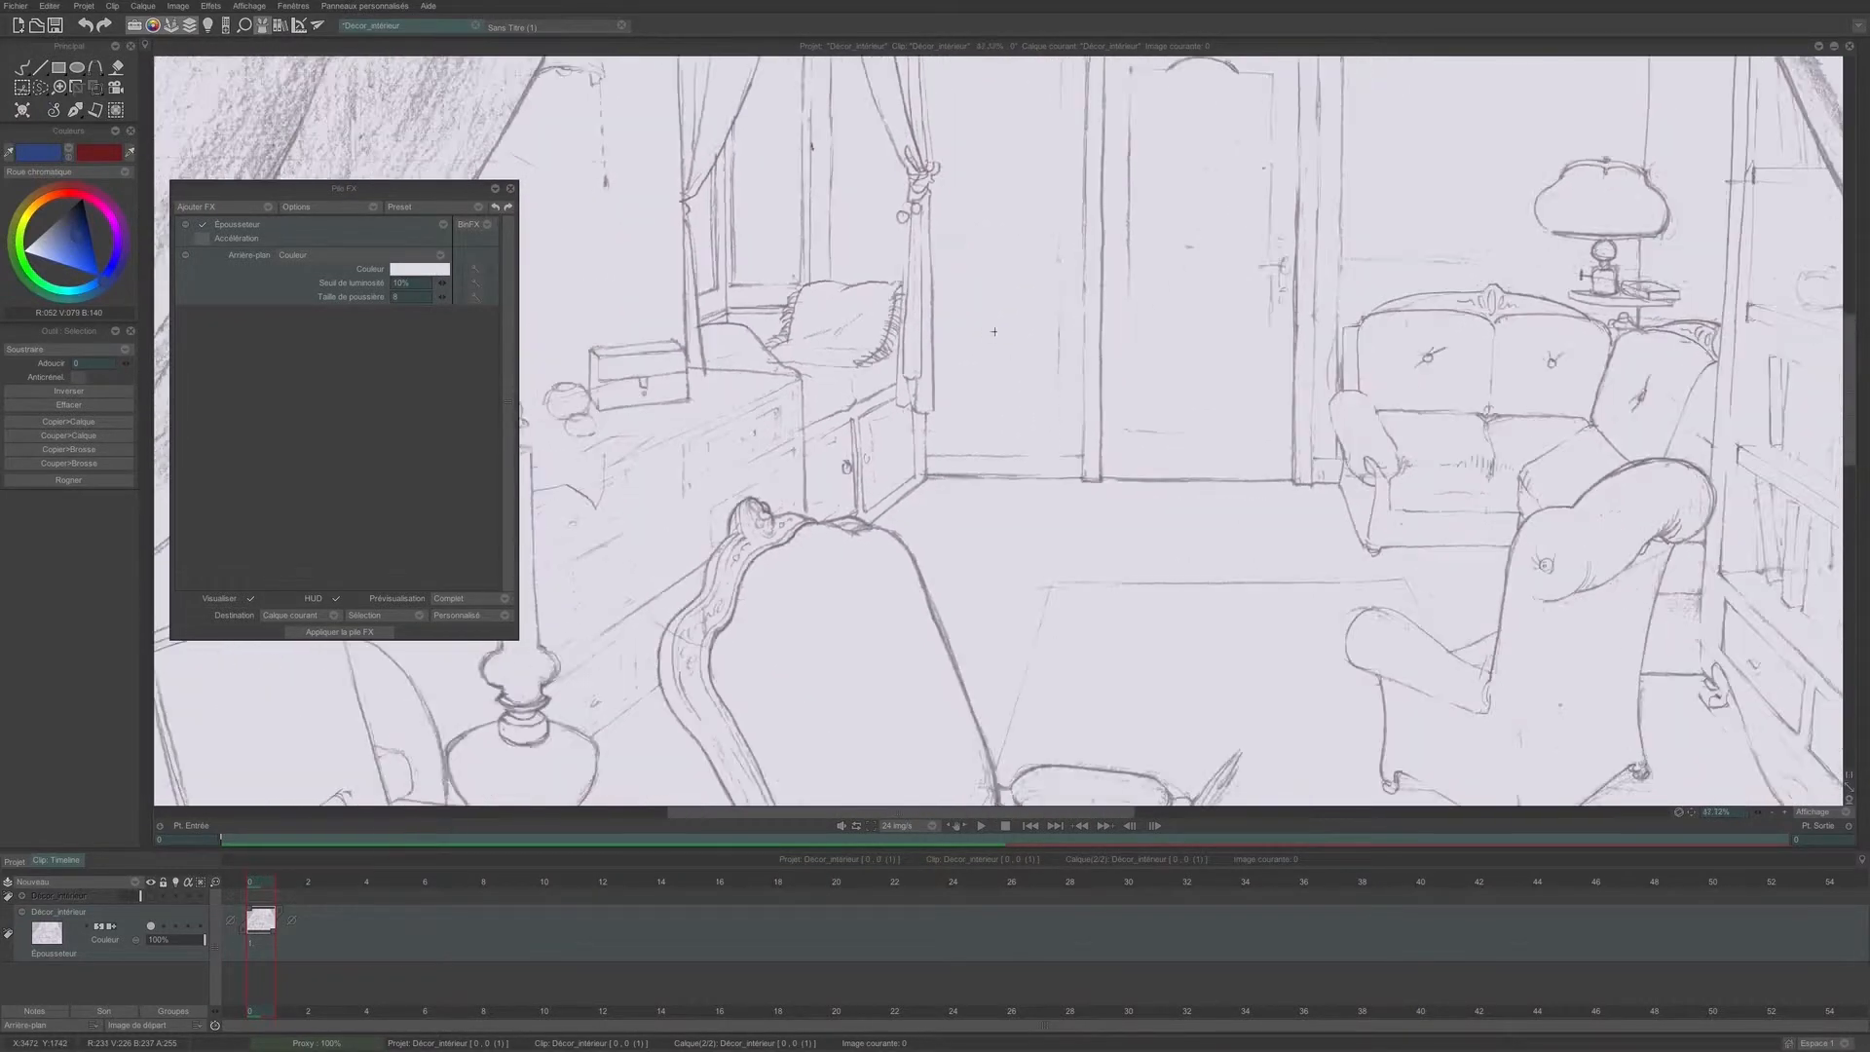
pyautogui.scroll(-3, 994, 331)
pyautogui.scroll(-1, 1028, 329)
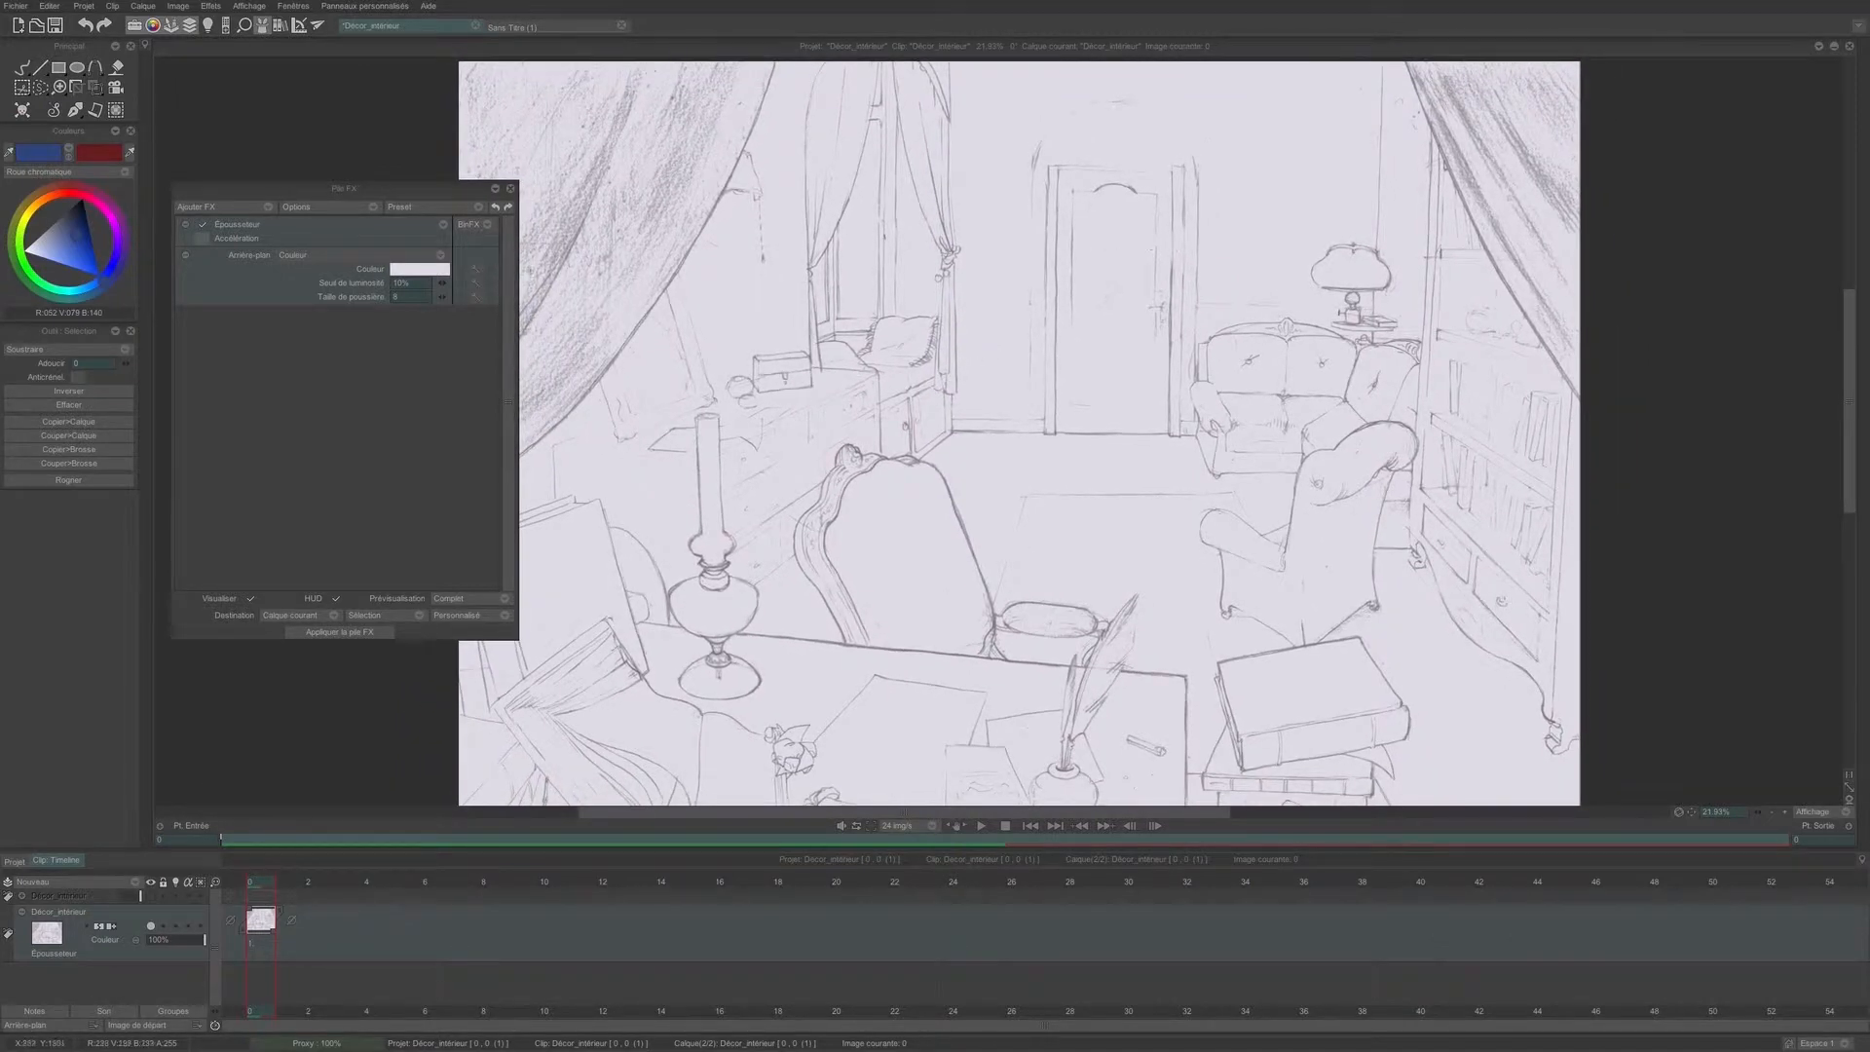
# - Lower the luminosity threshold (Seuil de luminosité), greatly raise the dust size (Taille de poussière), and compare with the unprocessed scan
pyautogui.moveTo(443, 284); pyautogui.dragTo(457, 298)
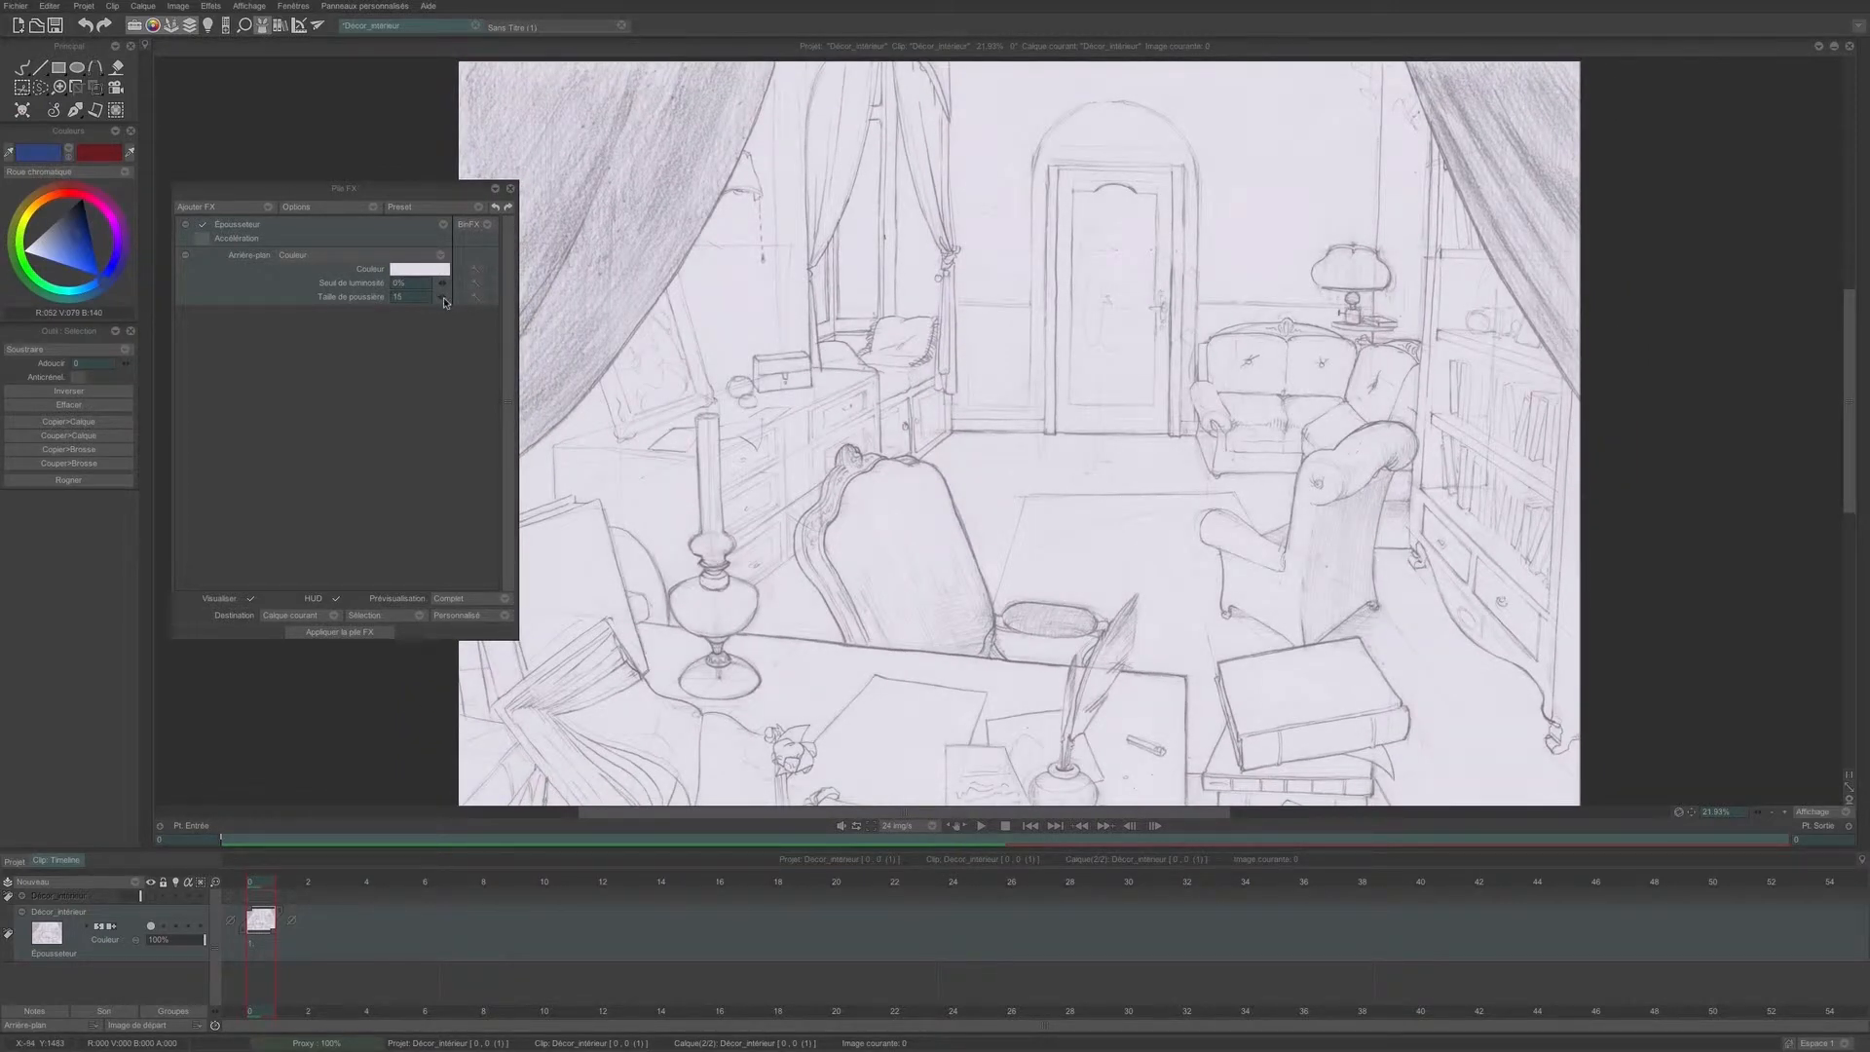
pyautogui.scroll(7, 1122, 471)
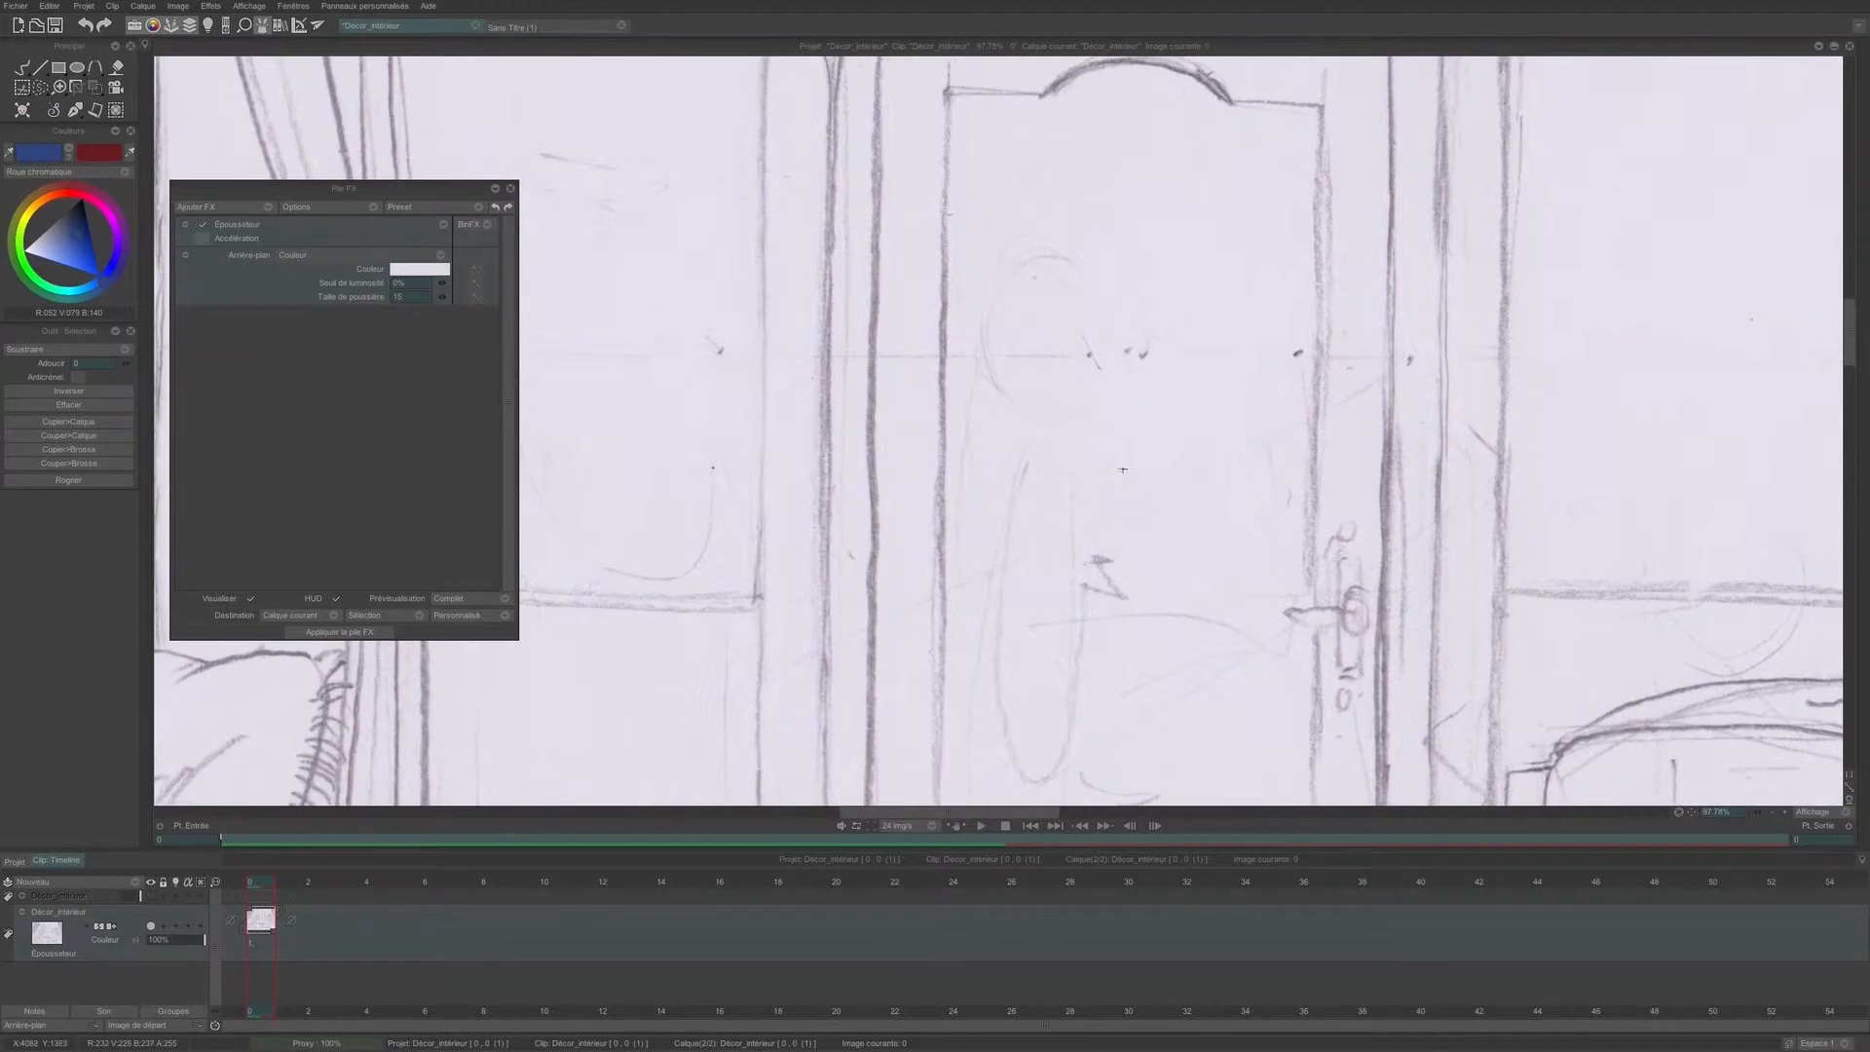
pyautogui.moveTo(443, 290)
pyautogui.mouseDown()
pyautogui.moveTo(520, 303)
pyautogui.moveTo(458, 294)
pyautogui.mouseUp()
pyautogui.click(251, 597)
pyautogui.click(252, 597)
pyautogui.scroll(-8, 1144, 394)
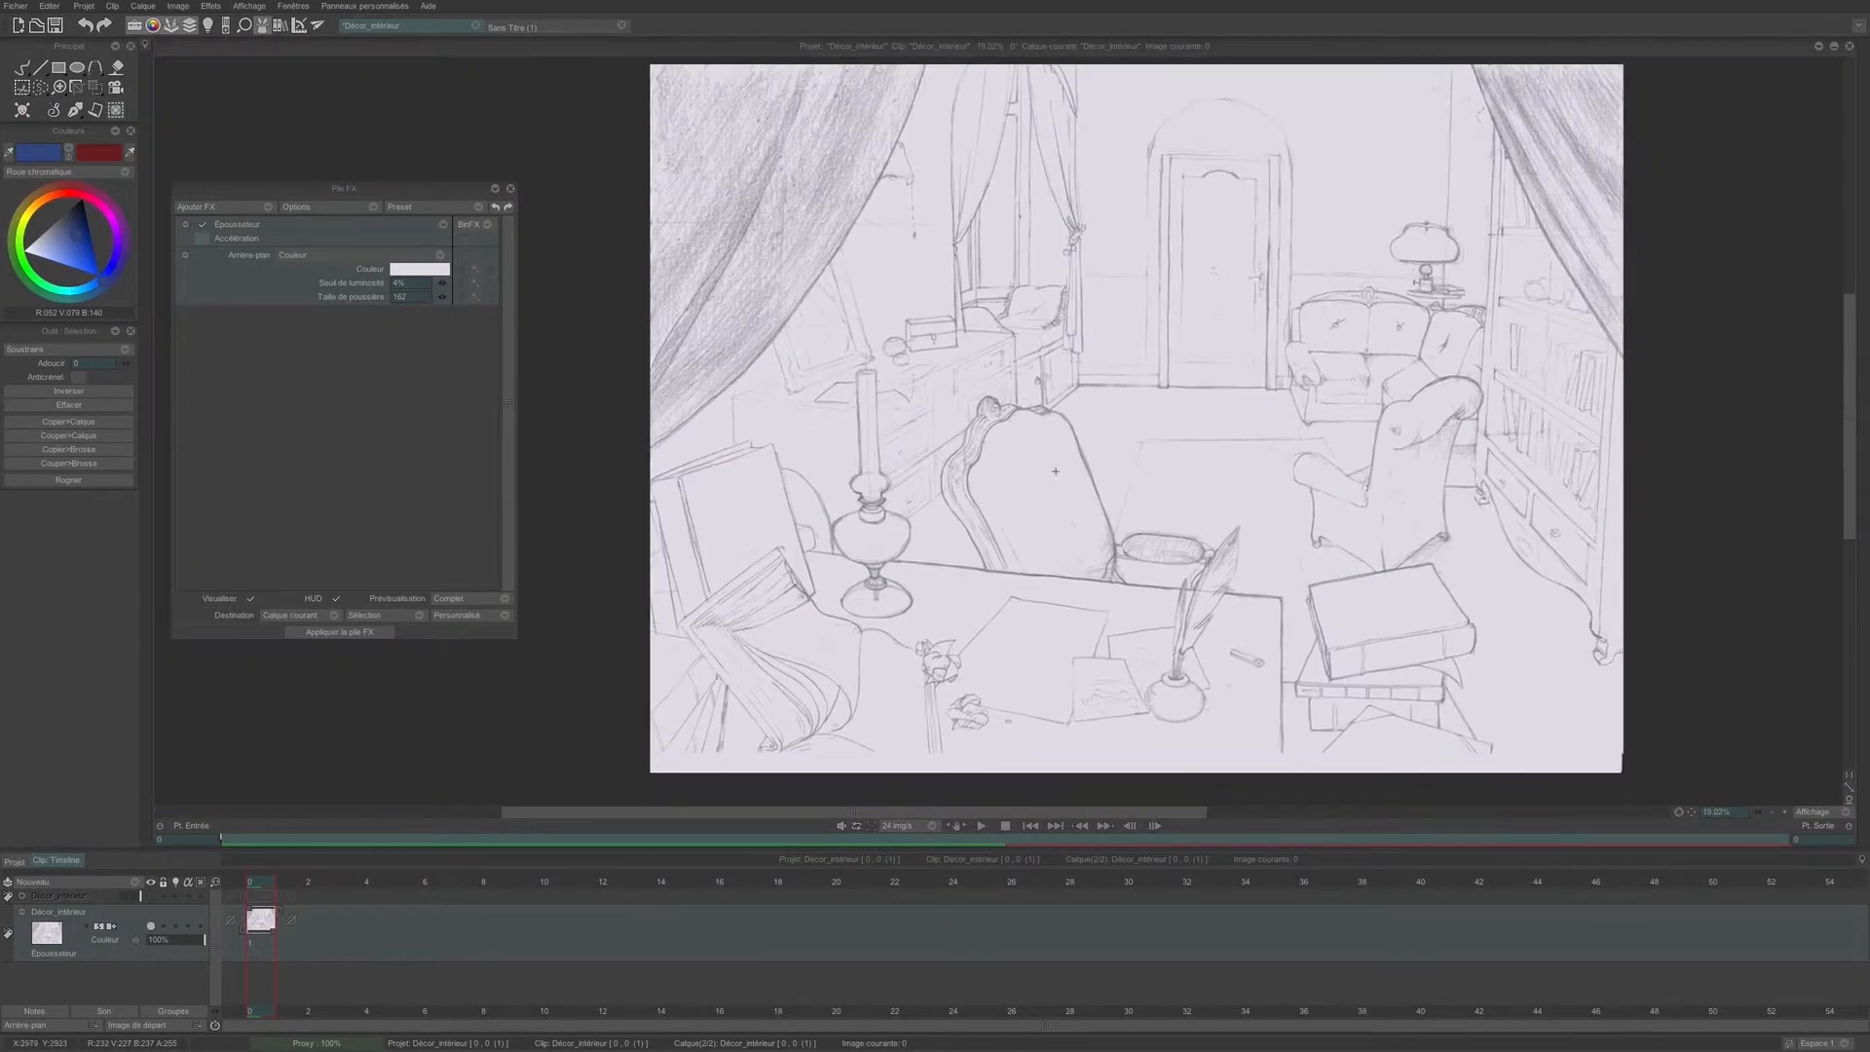
# - Apply the dust removal to the scan layer, delete the effect and close the FX stack window
pyautogui.click(321, 635)
pyautogui.click(442, 226)
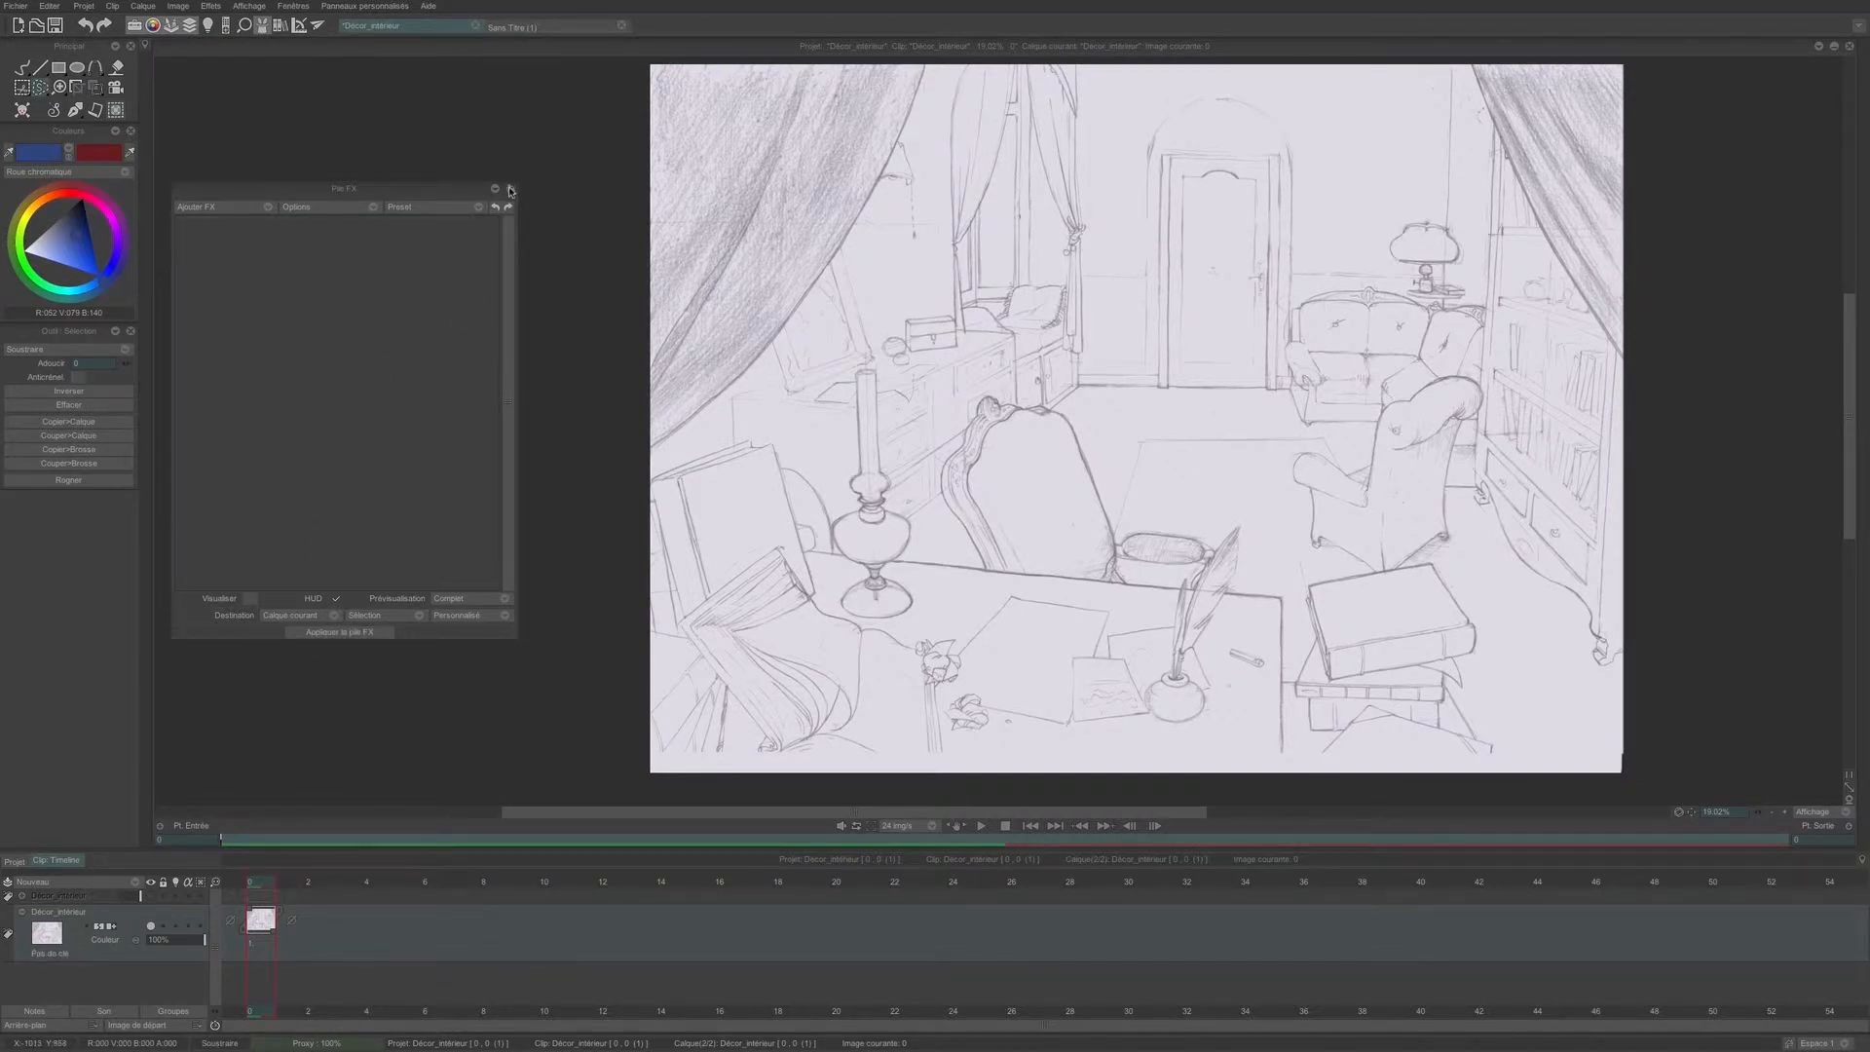
pyautogui.click(510, 188)
# - Compare the black-and-white cleaned layer with the cleaned original-colour scan layer
pyautogui.moveTo(1184, 374); pyautogui.dragTo(977, 393)
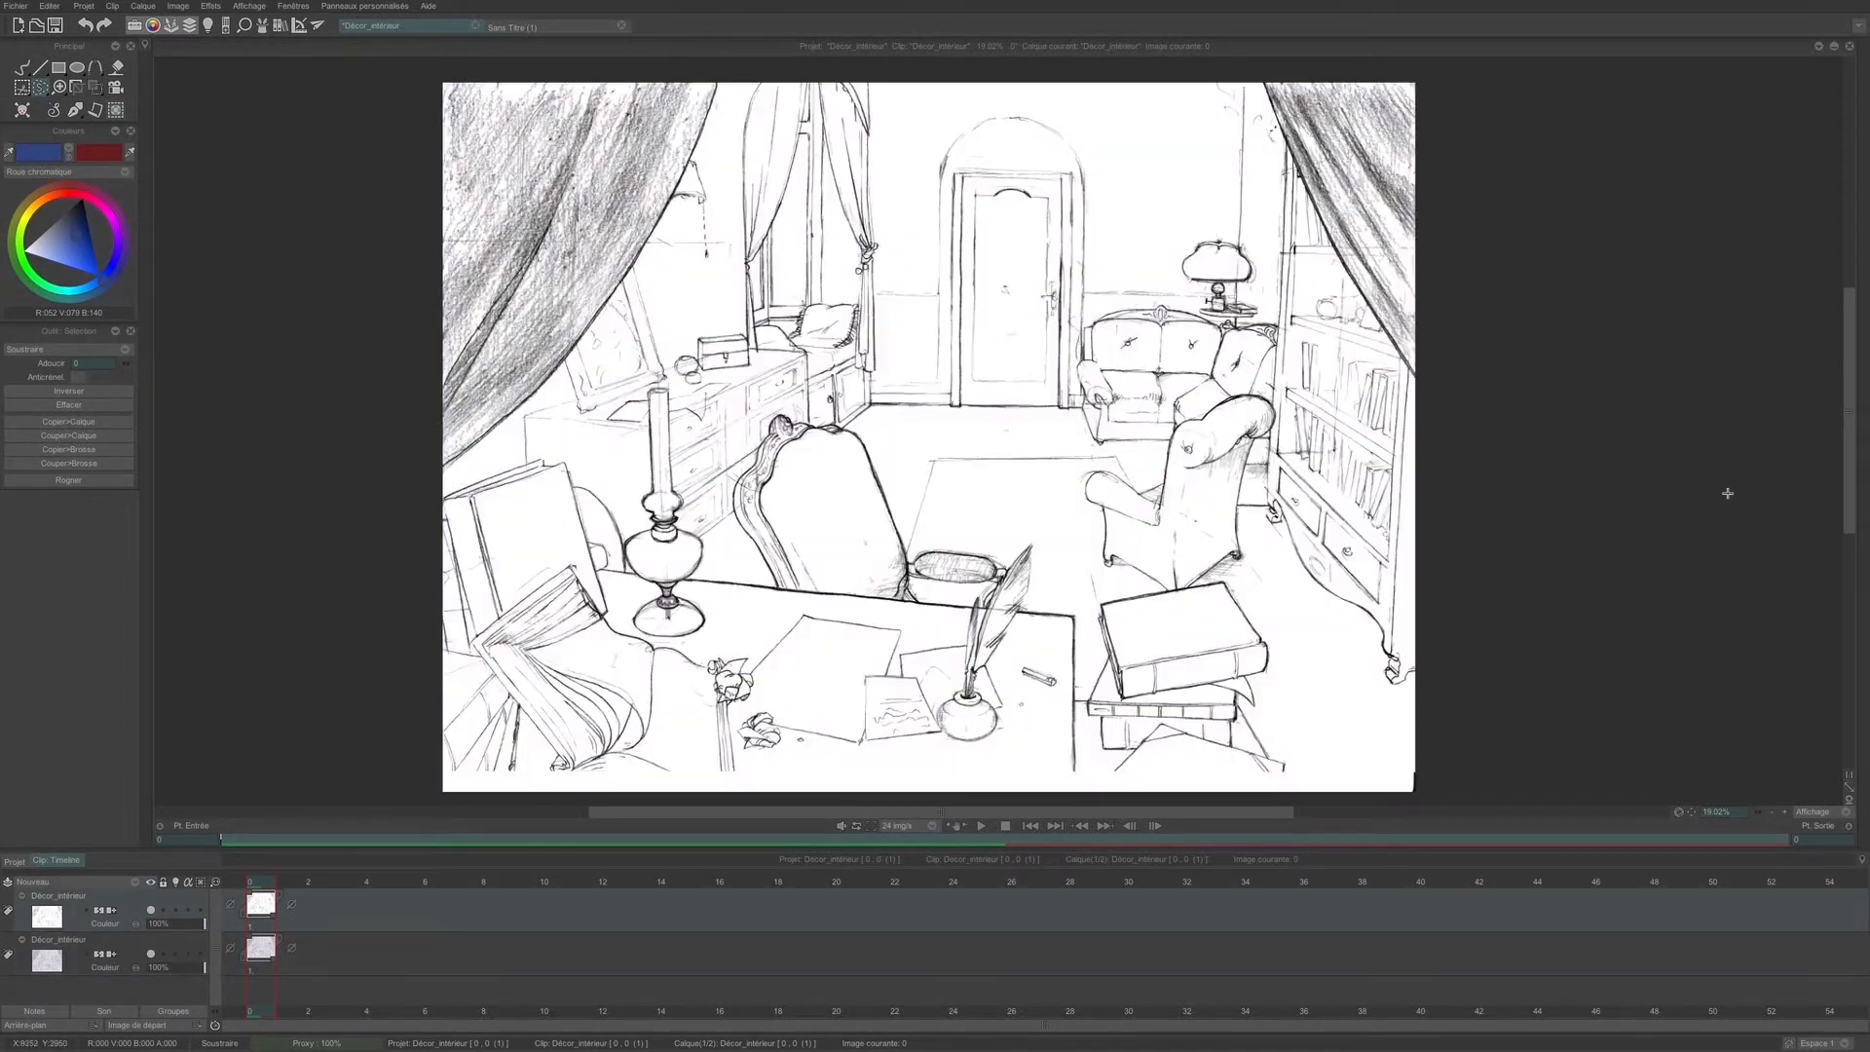
pyautogui.press('Down')
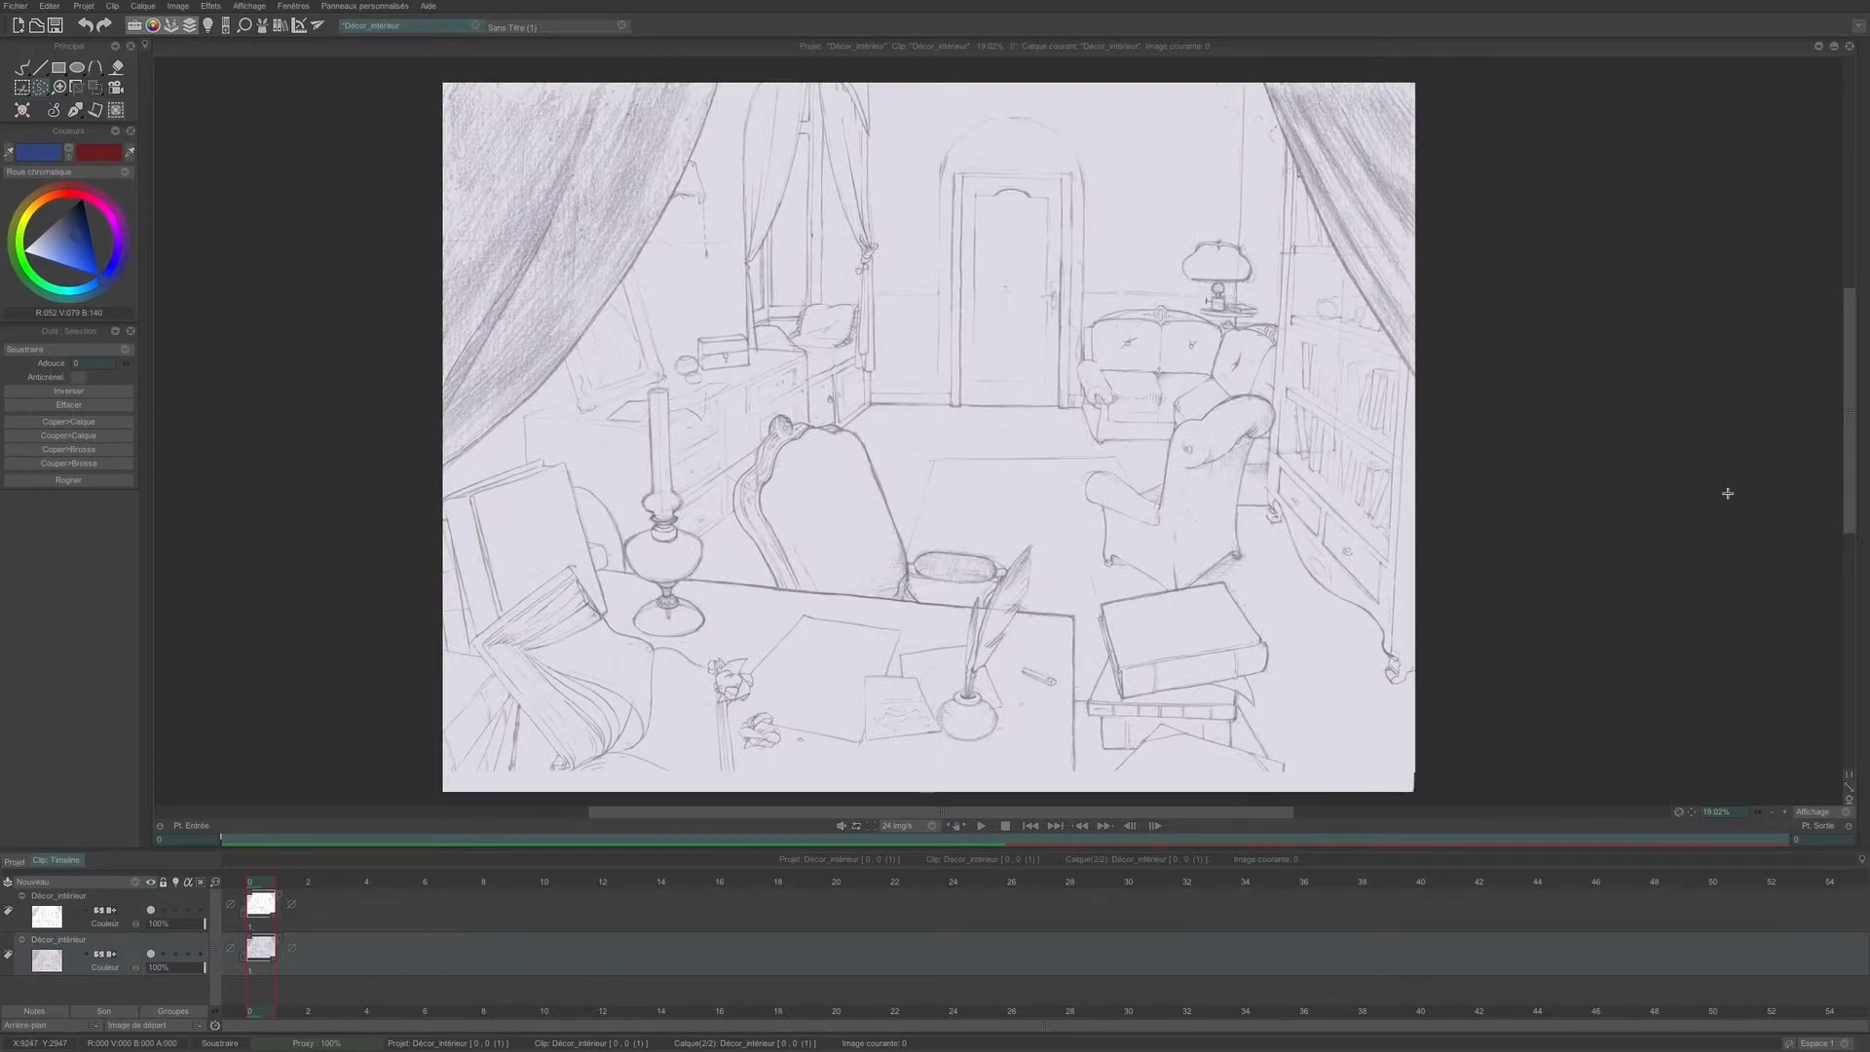